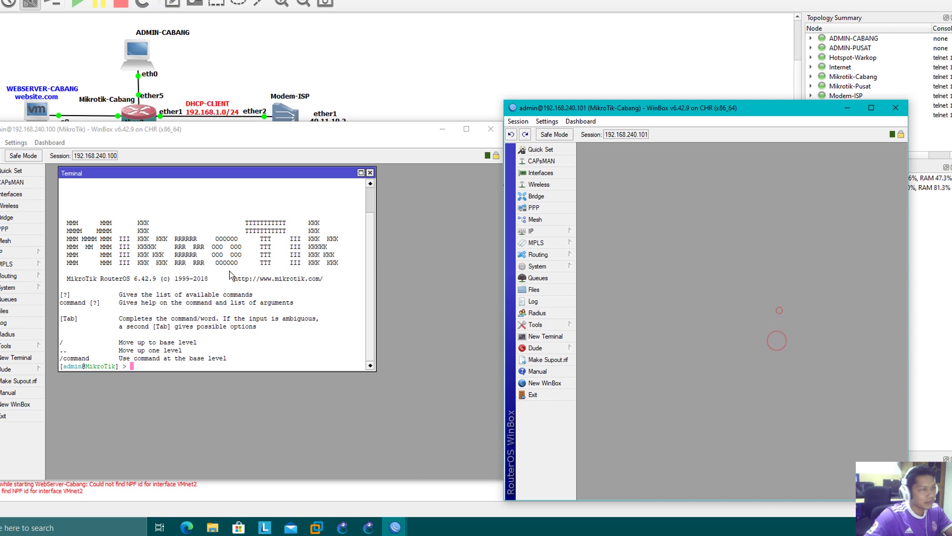
- Rename the central router's identity from MikroTik to MikroTik-Pusat, then rearrange both router windows
click(20, 288)
click(60, 300)
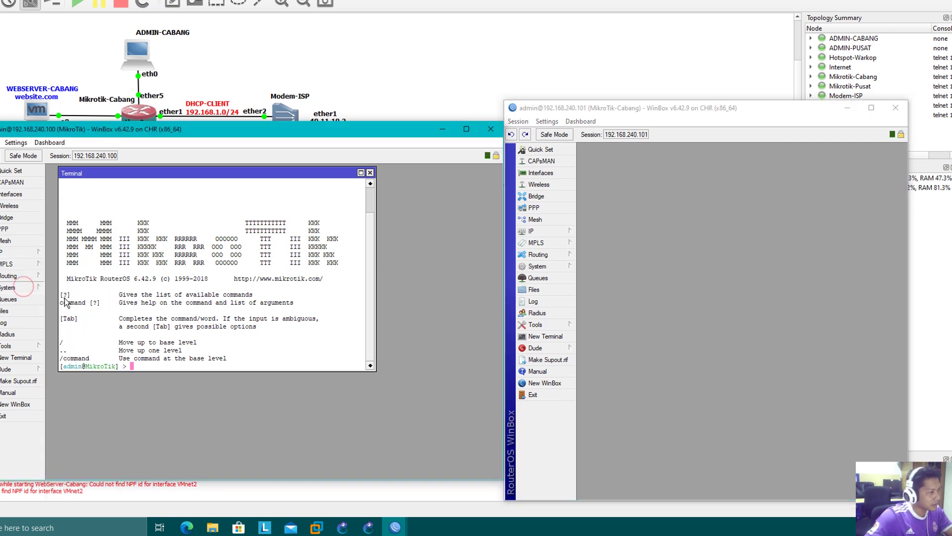
click(274, 310)
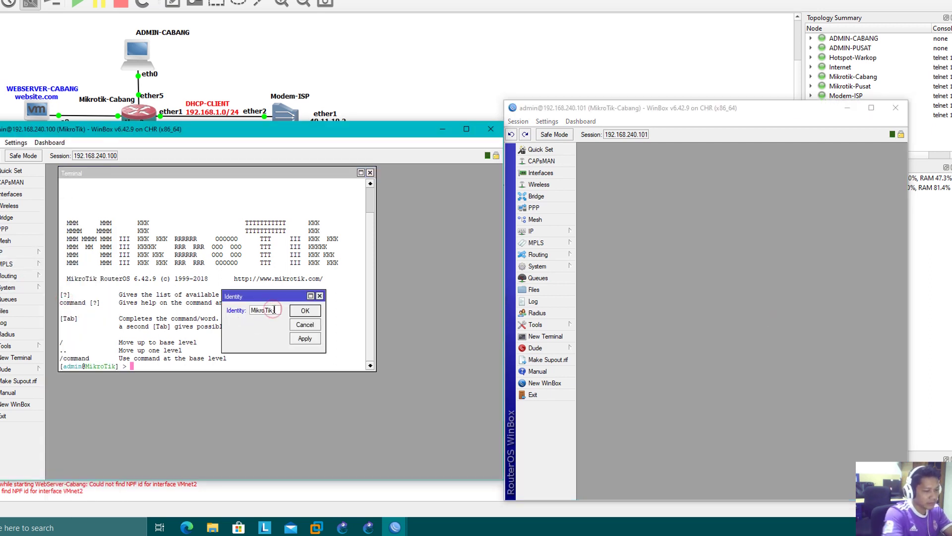
text(-Pusat)
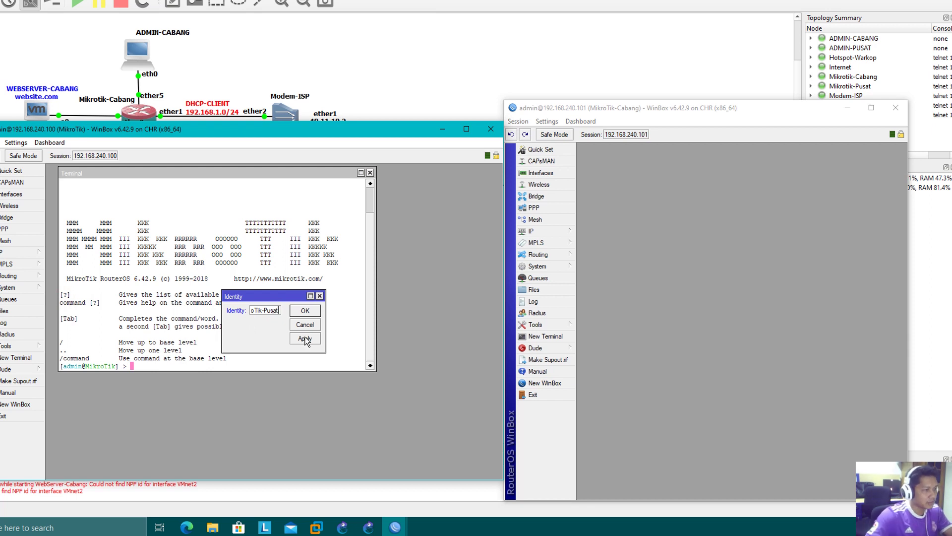
click(305, 338)
click(311, 311)
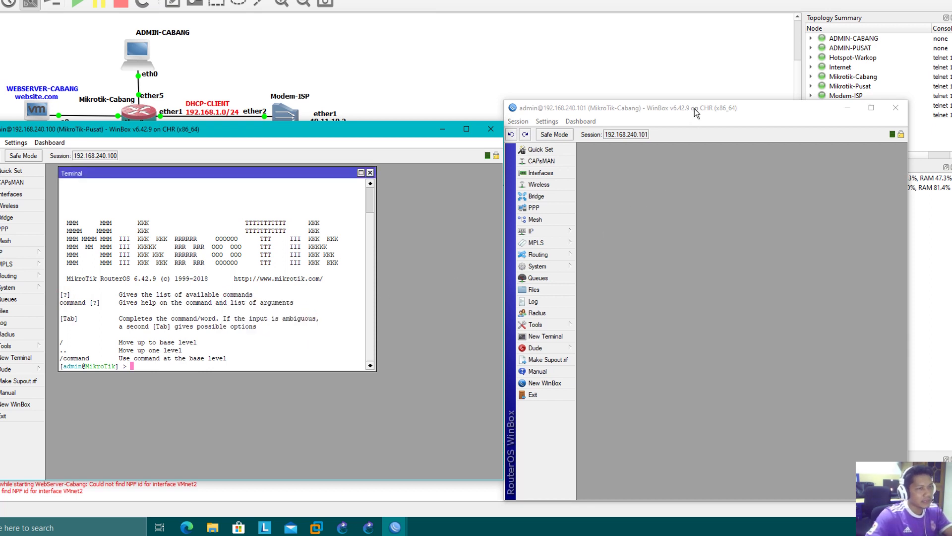
drag(694, 108, 733, 106)
drag(401, 129, 409, 134)
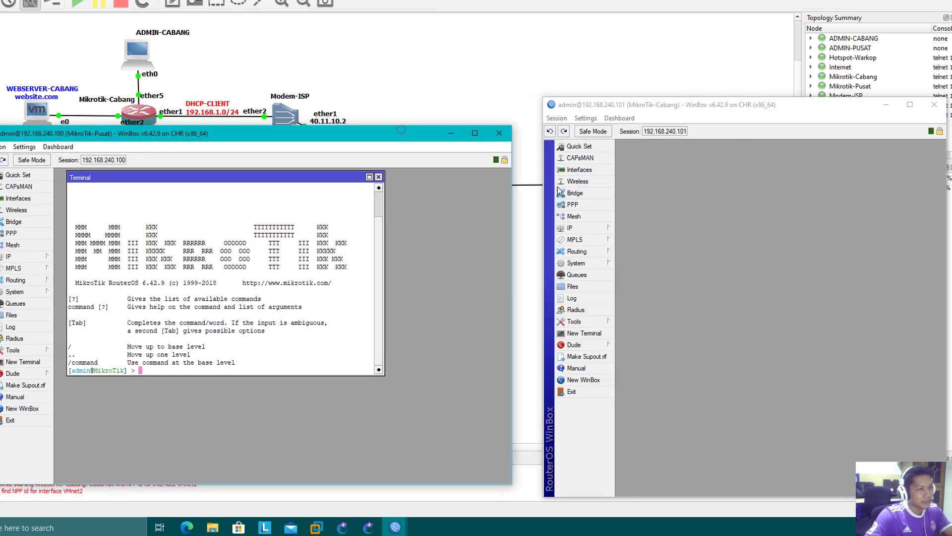
- Review the Cabang router's addresses: 192.168.1.254, 192.168.2.1/24 and 192.168.240.101/24
click(599, 231)
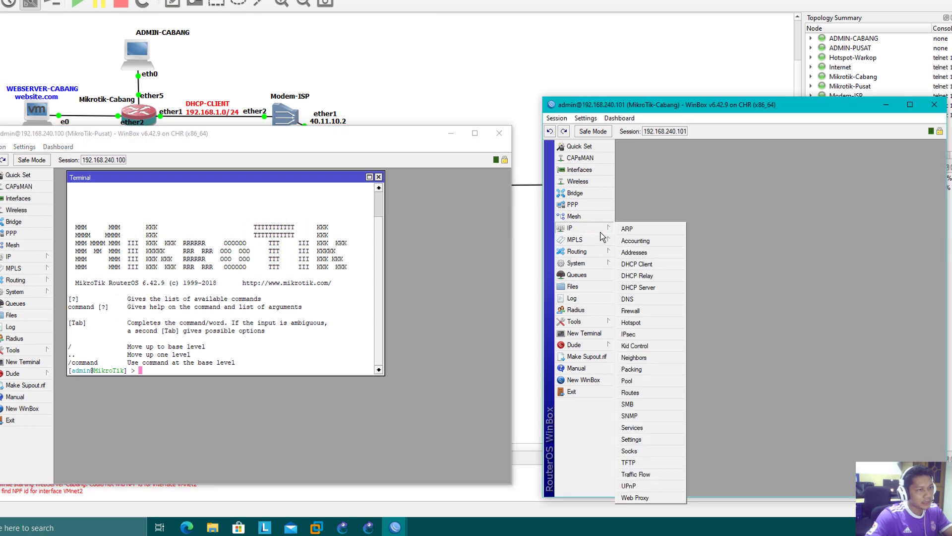
click(636, 252)
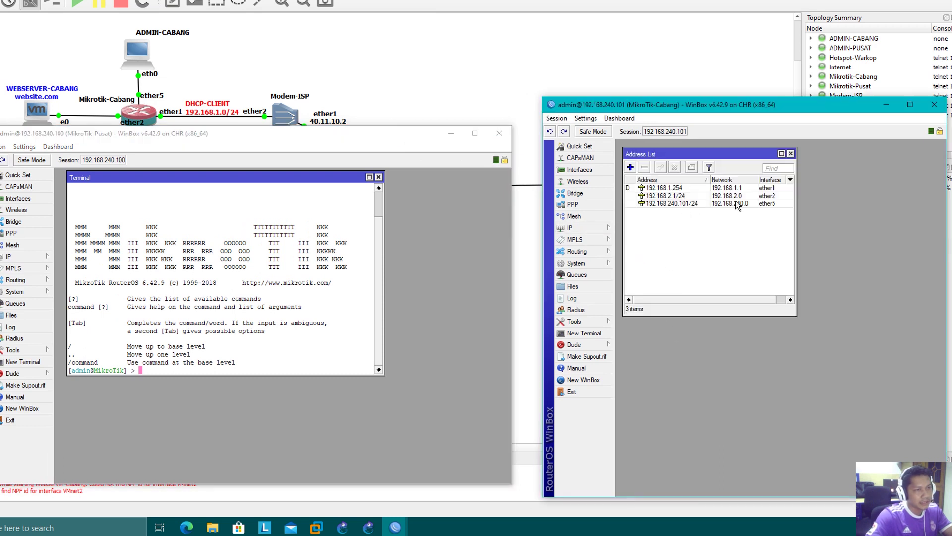
drag(246, 136, 246, 188)
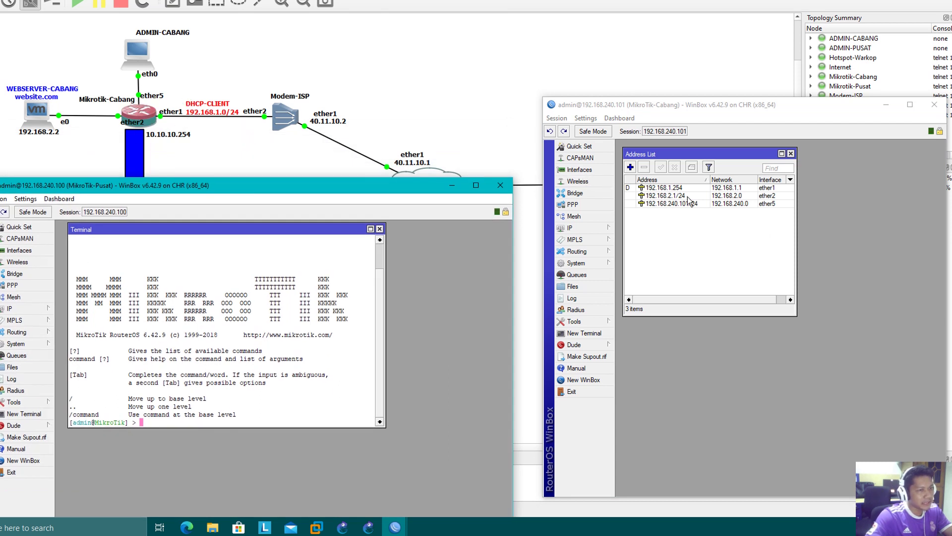
click(687, 188)
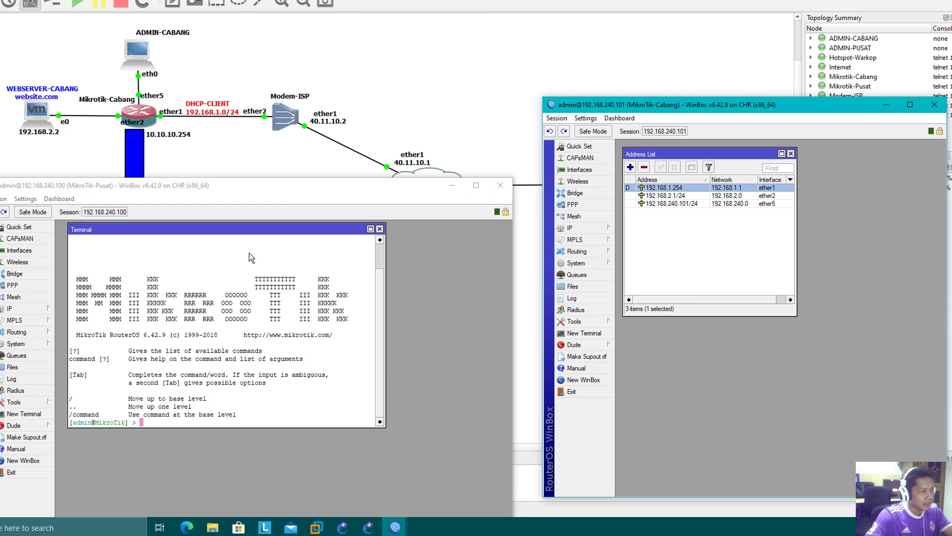
drag(262, 229, 304, 252)
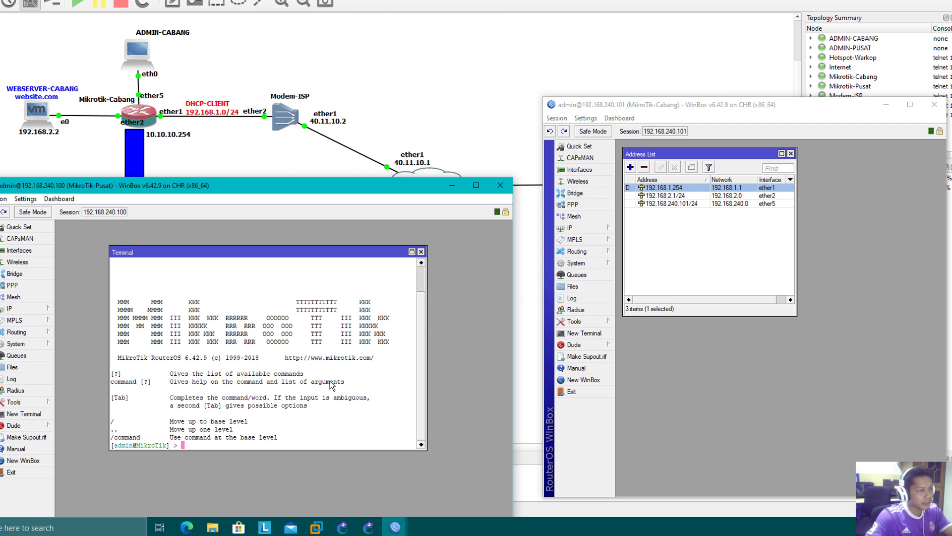
- Ping 192.168.1.254 from the Pusat router's terminal, which reports it unreachable
text(ping 19)
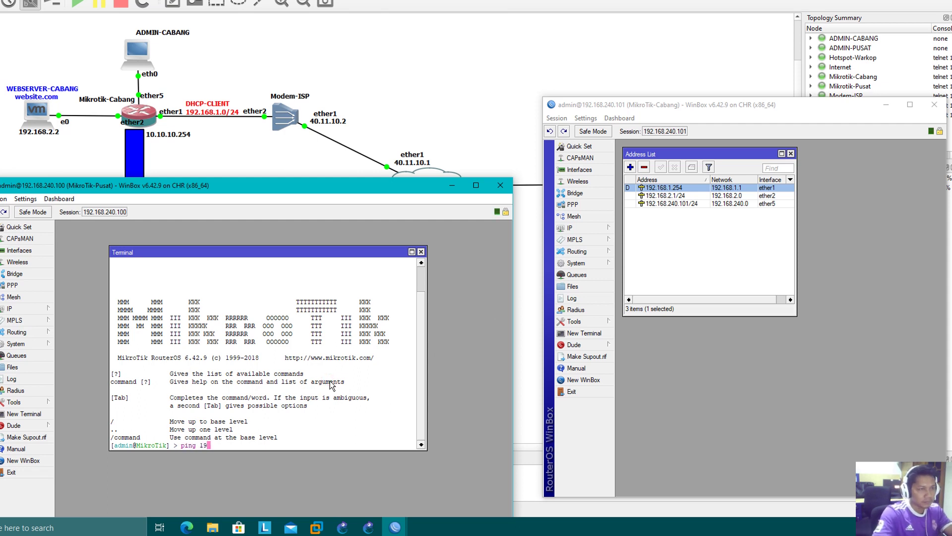
text(2.168.1.)
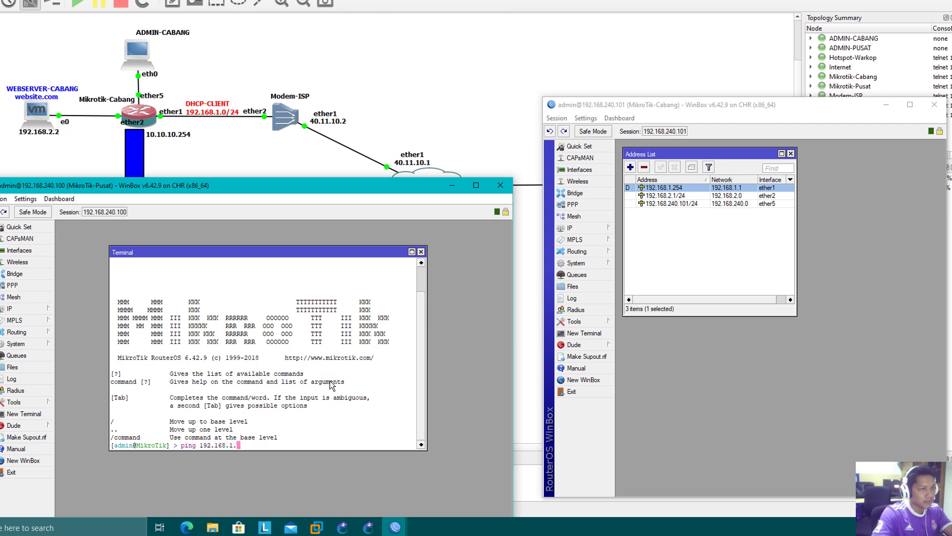
text(254)
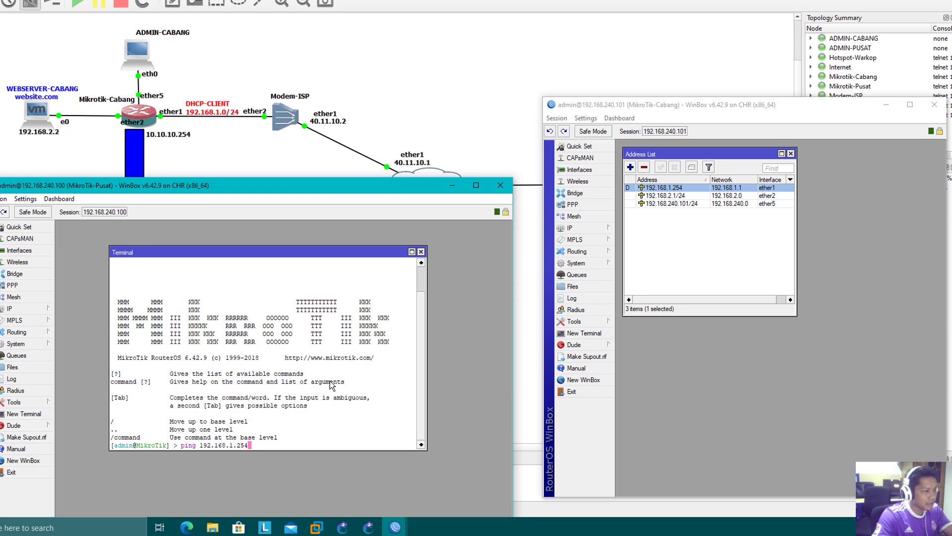
key(Return)
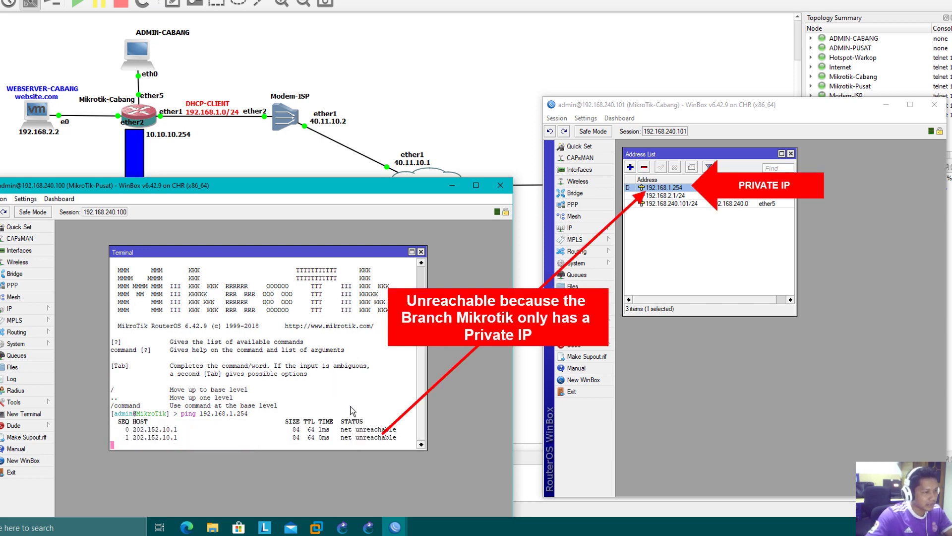
key(ctrl+c)
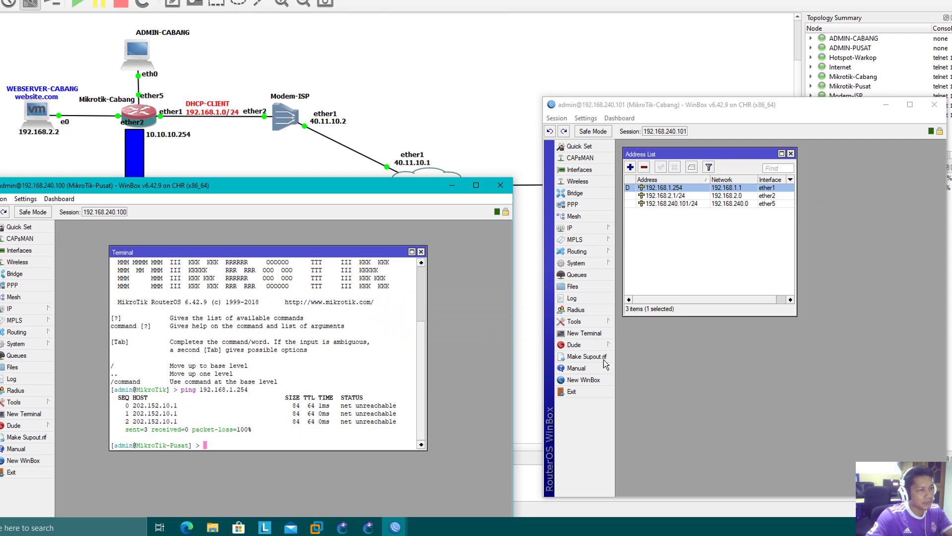
- Ping 192.168.2.1 and the web server 192.168.2.2, both unreachable, then close the terminal
click(690, 196)
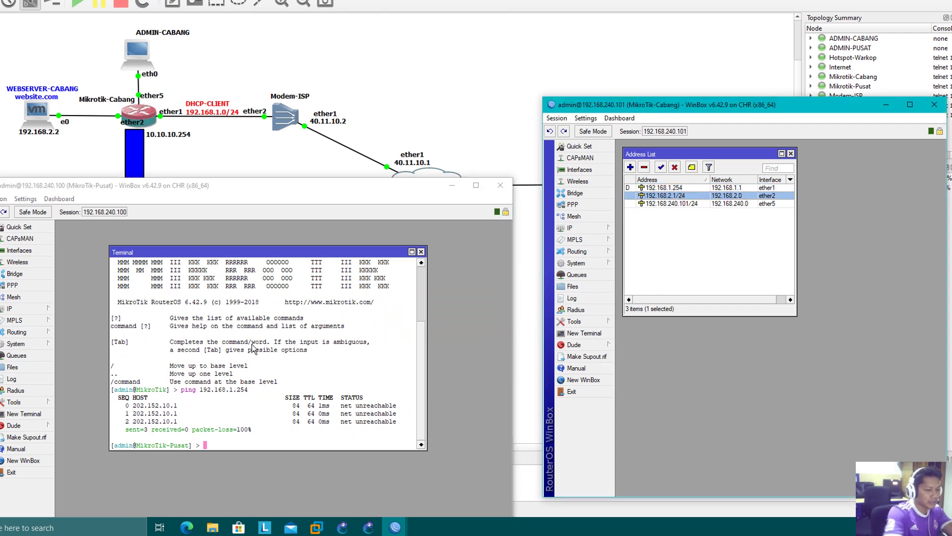
click(387, 293)
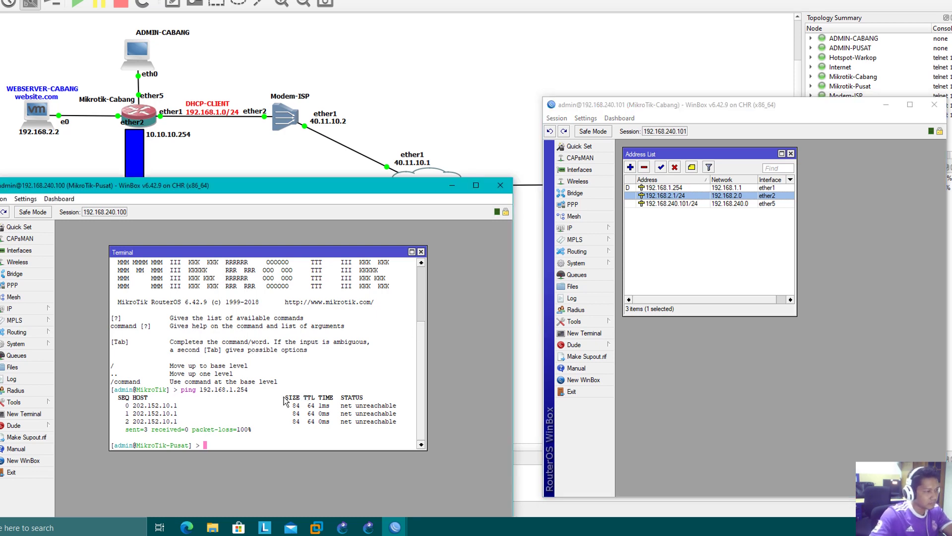
text(ping 1)
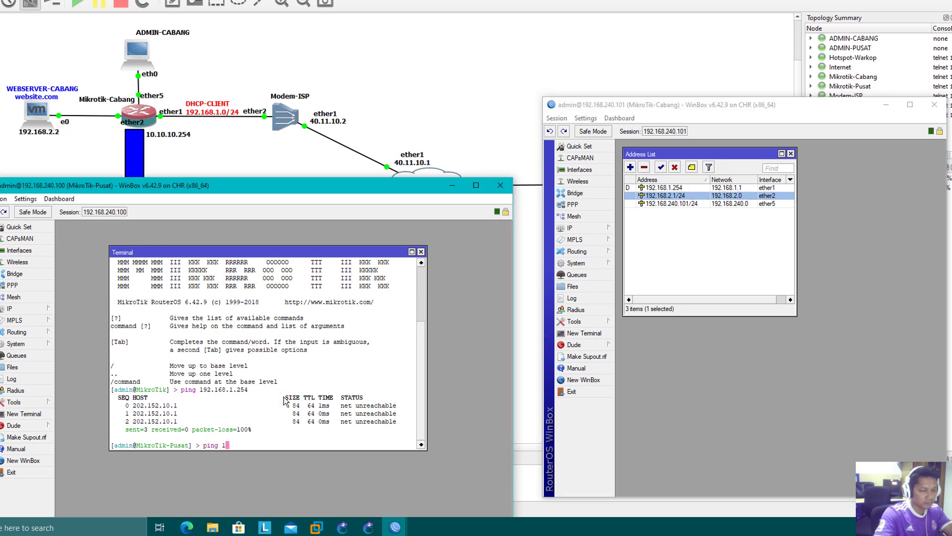
text(92.168.2.1)
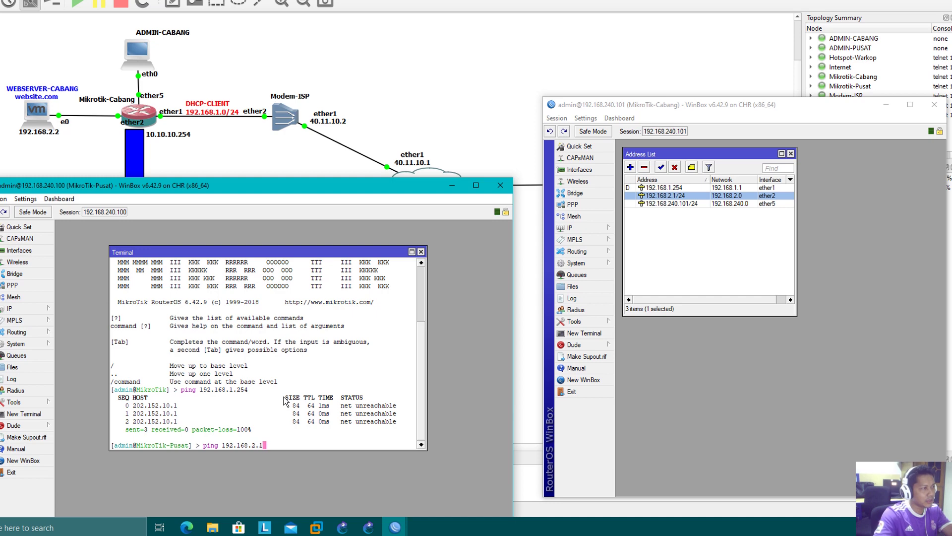
key(Return)
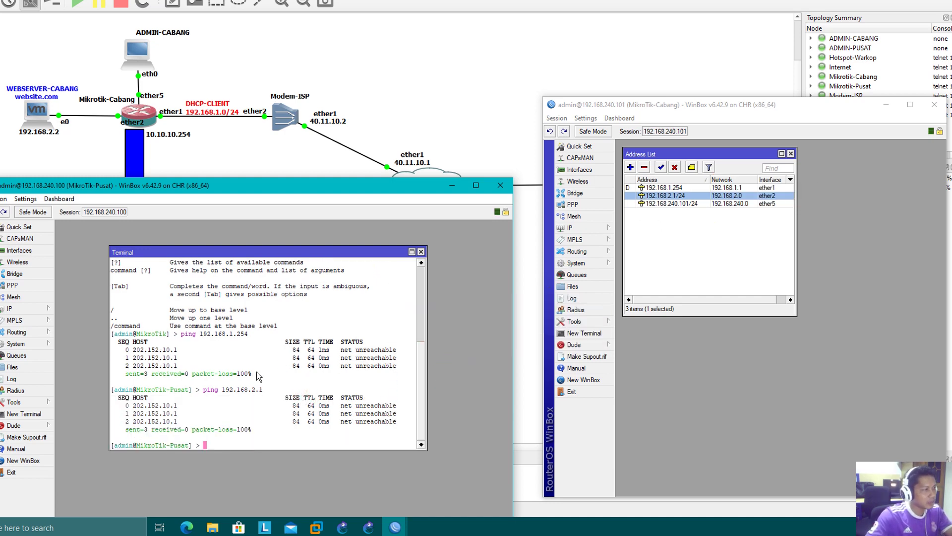
key(Up)
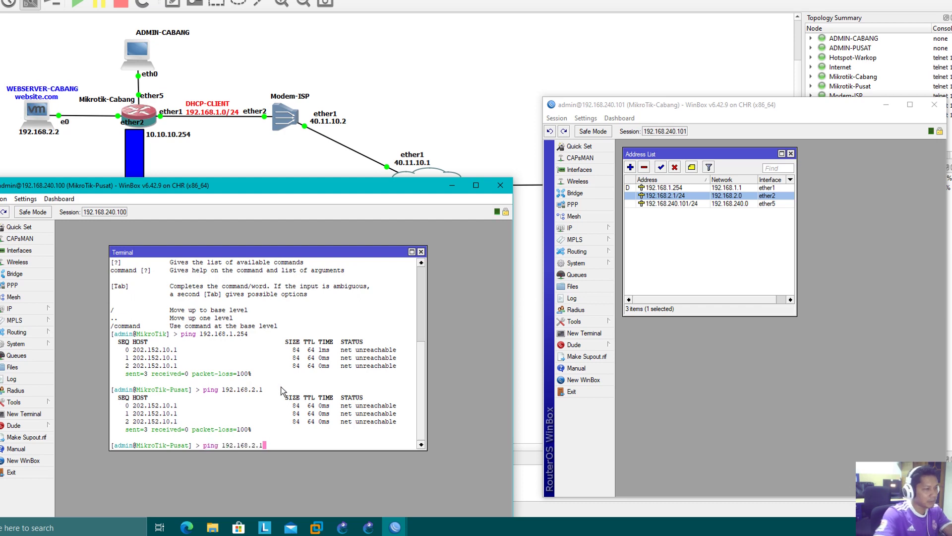
text(2)
key(Return)
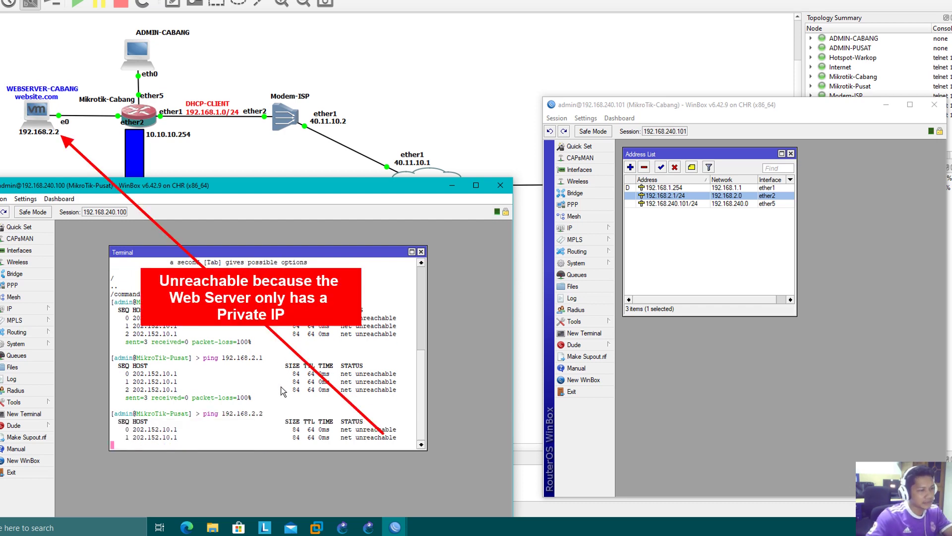
key(ctrl+c)
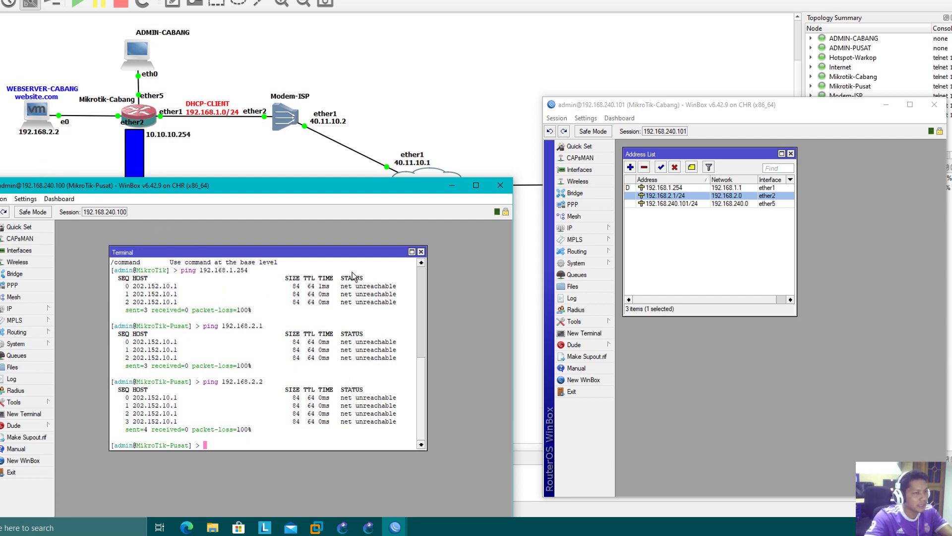
click(421, 252)
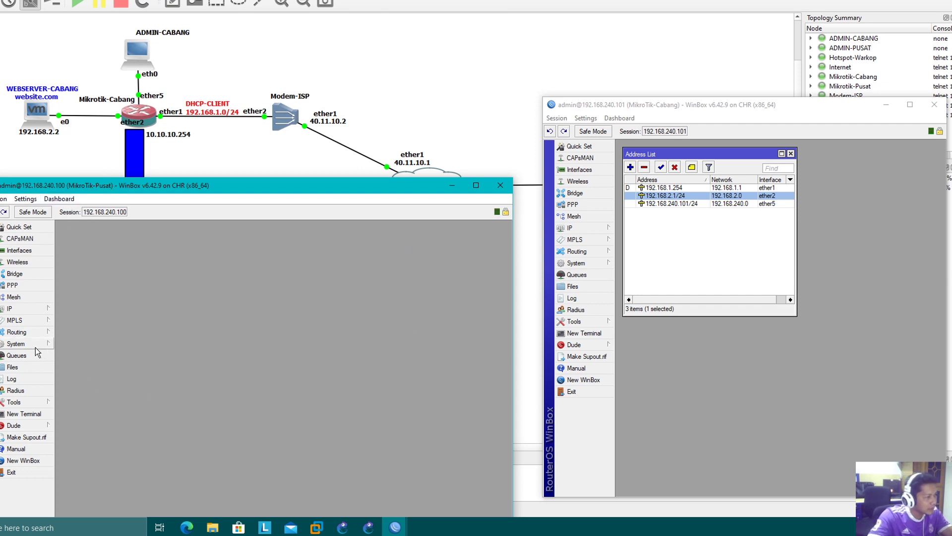
- Bring up the Pusat router's PPP interfaces and empty IP pool list, and start a new pool
click(26, 289)
click(24, 310)
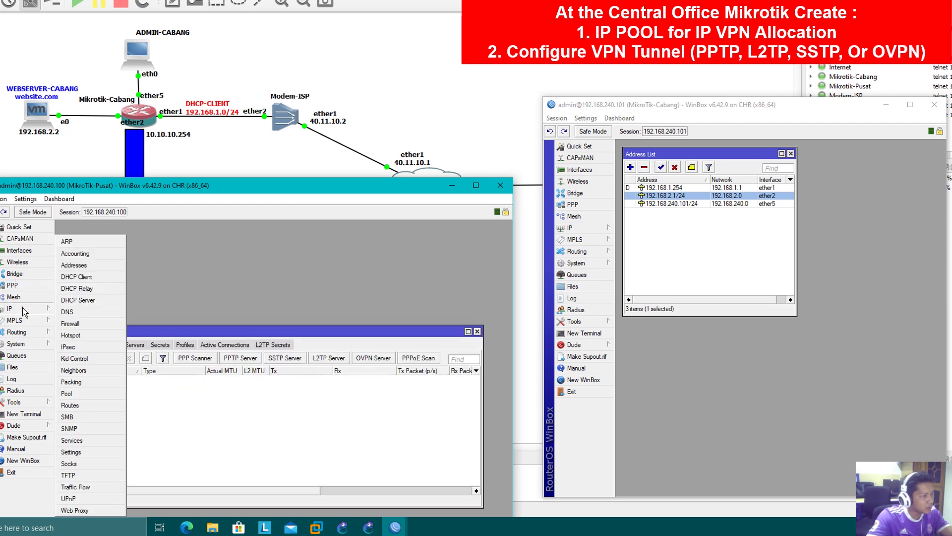
click(74, 392)
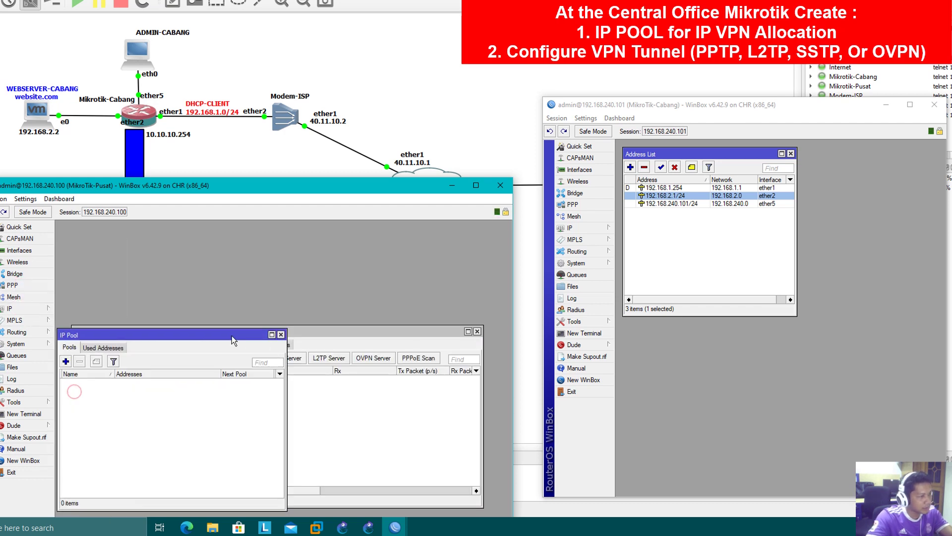
drag(231, 336, 302, 248)
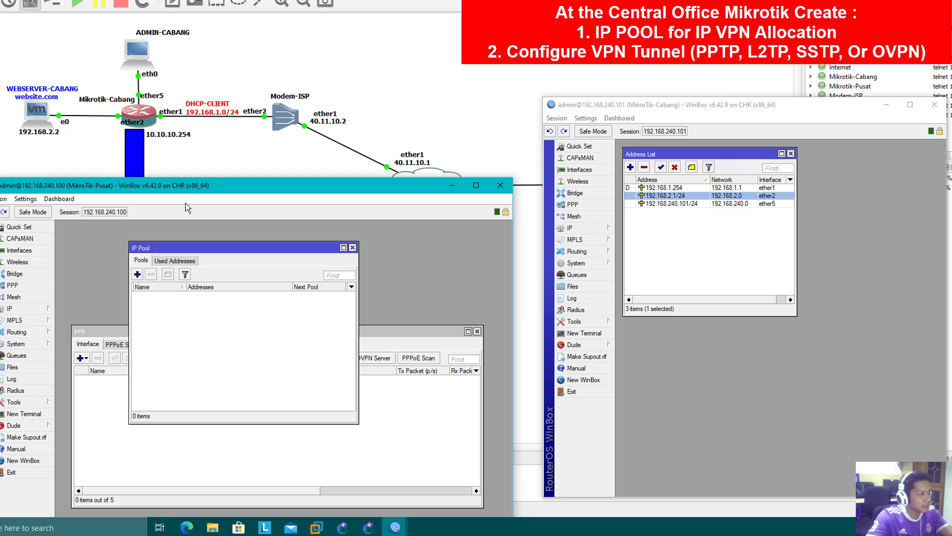
drag(197, 185, 223, 254)
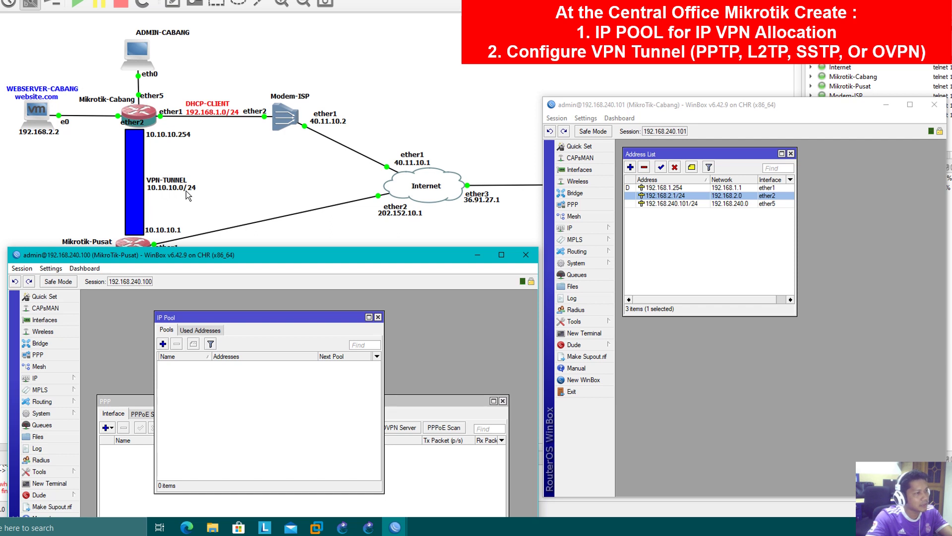
click(163, 343)
- Create IP pool PPTP with addresses 10.10.10.2-10.10.10.254
drag(268, 414, 279, 358)
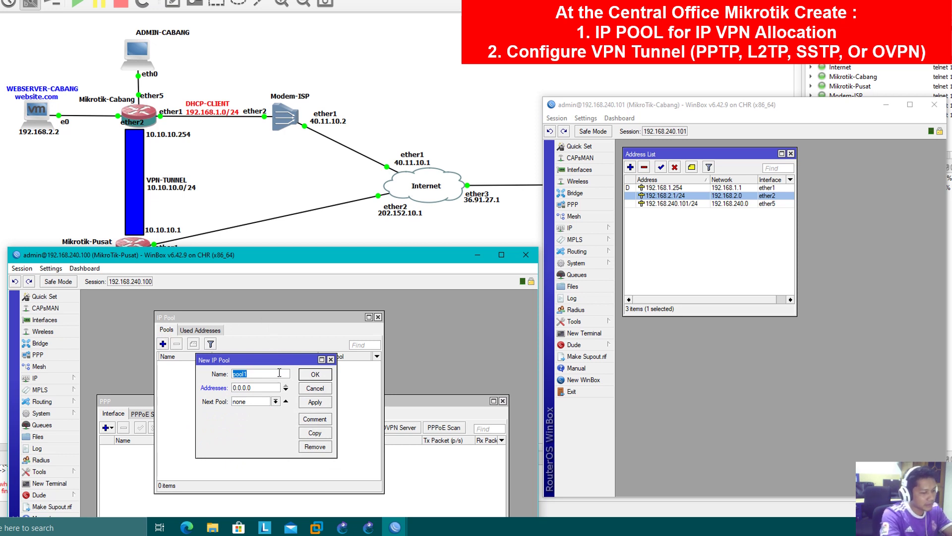
text(VP)
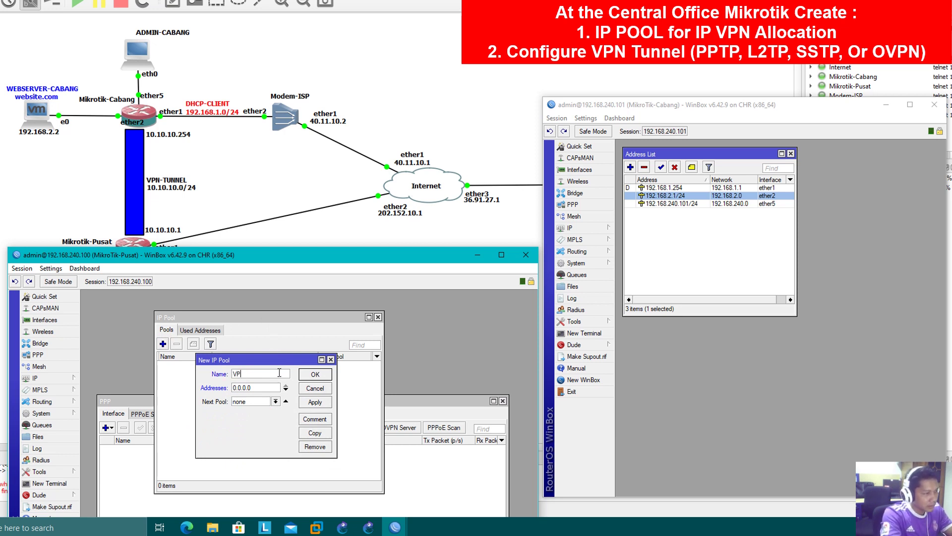
text(N)
key(BackSpace)
key(BackSpace)
key(BackSpace)
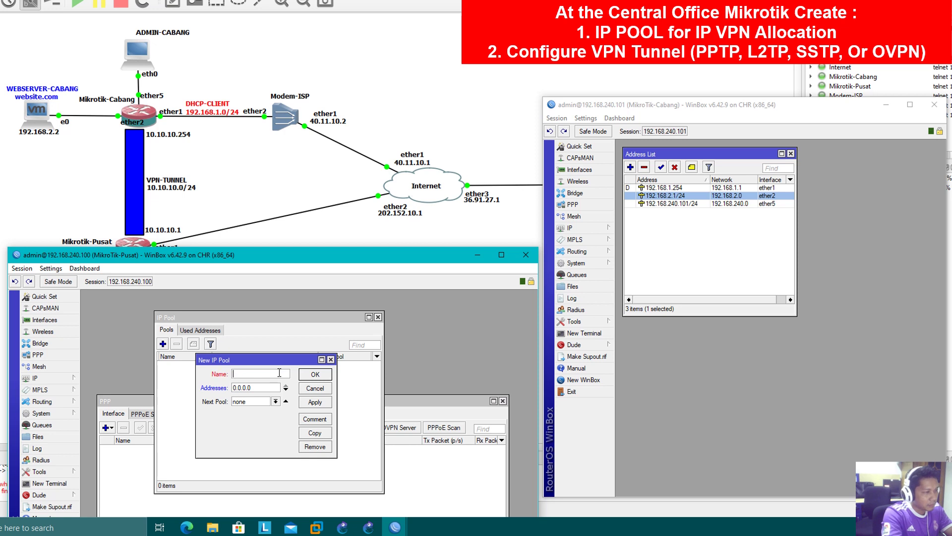
text(PPTP)
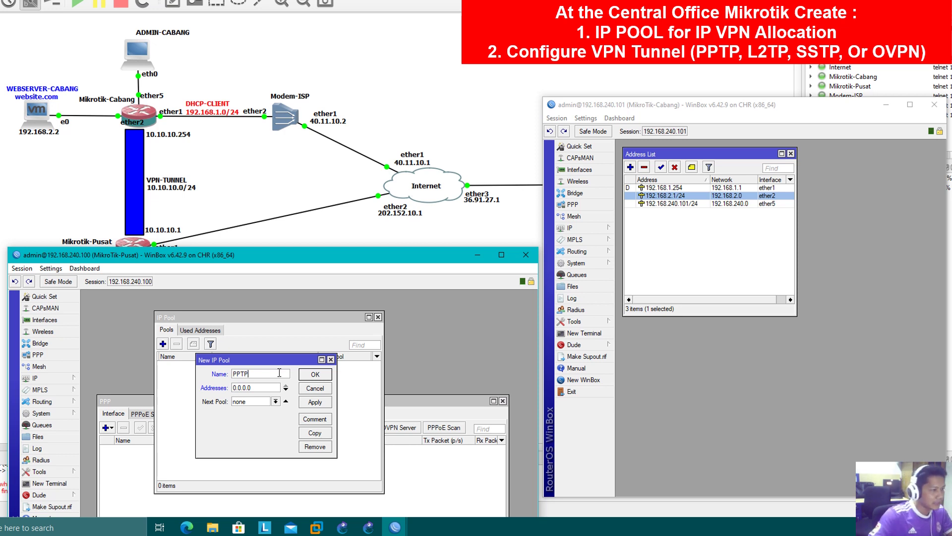
double_click(270, 387)
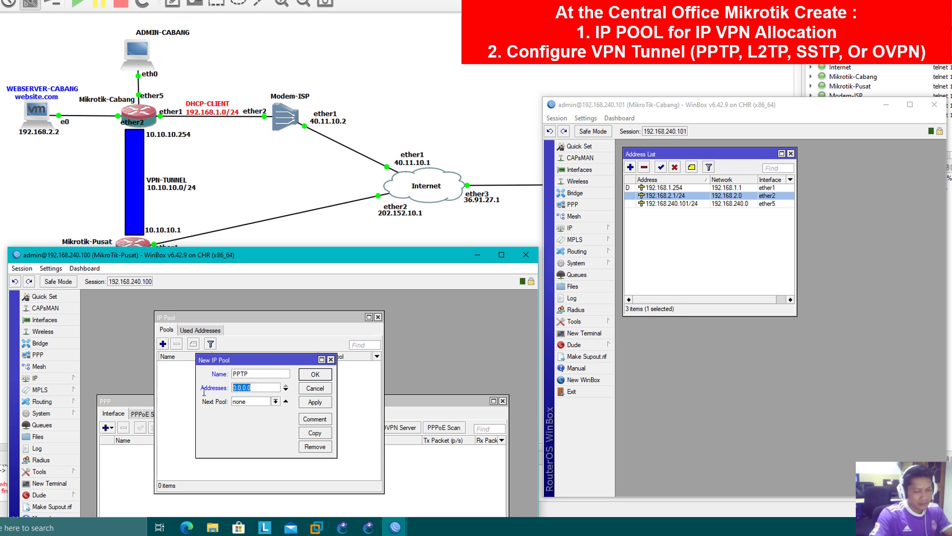
text(10)
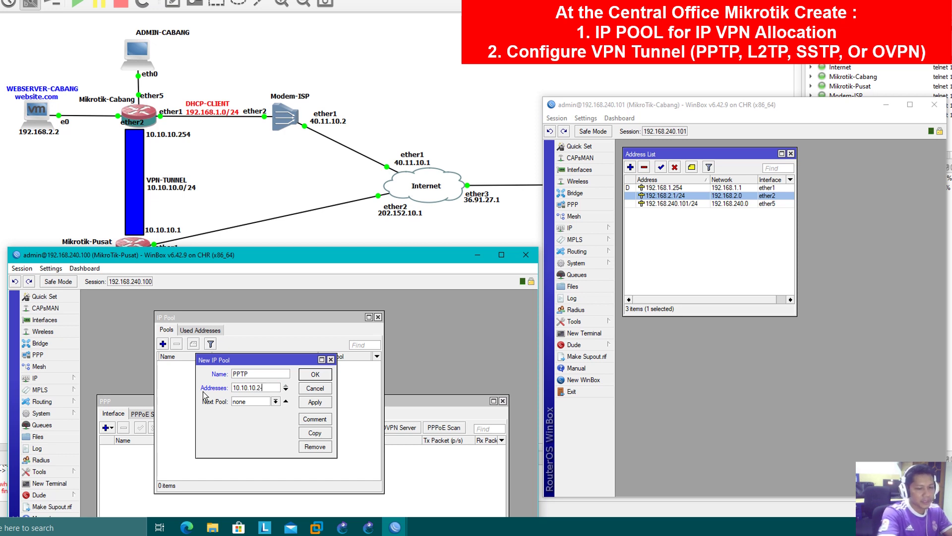
text(.10.10.2-10.10.10.254)
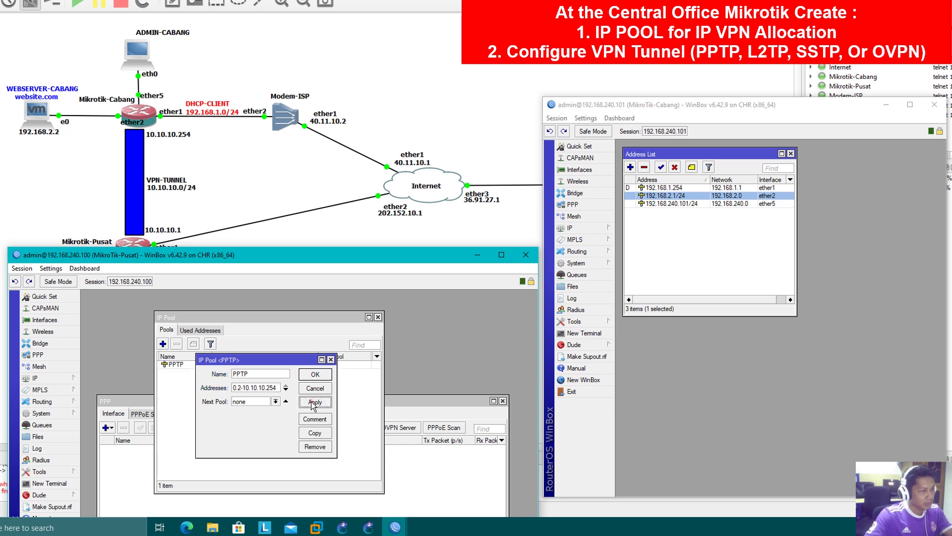
click(308, 375)
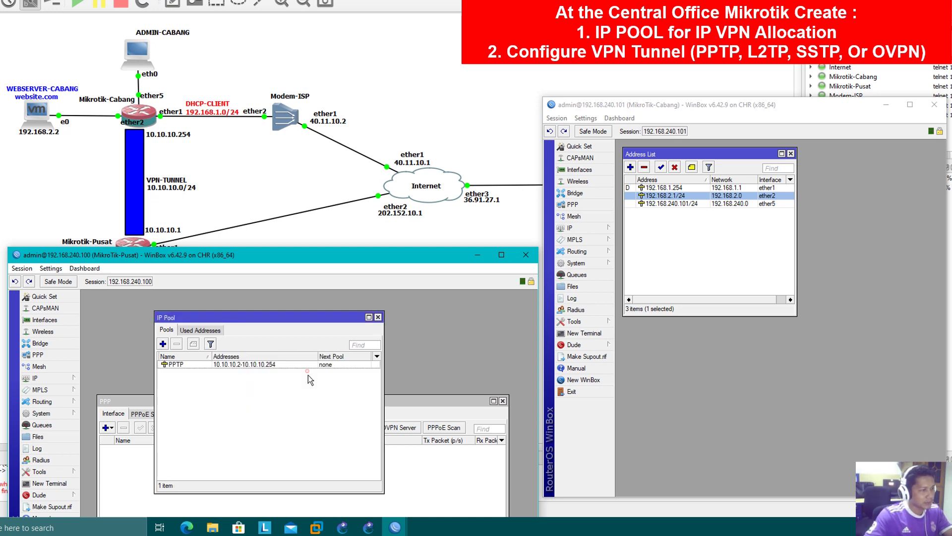
- Arrange the PPP window beside the IP pool list
click(414, 400)
drag(393, 398, 494, 328)
drag(287, 321, 220, 319)
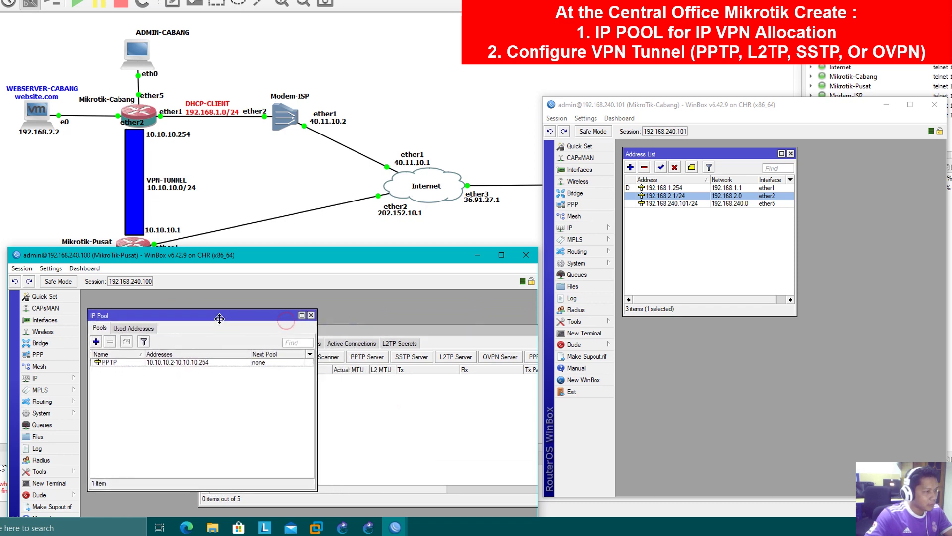
- Create PPP profile PPTP with local address 10.10.10.1 and remote addresses from the PPTP pool
click(348, 434)
drag(329, 333, 348, 306)
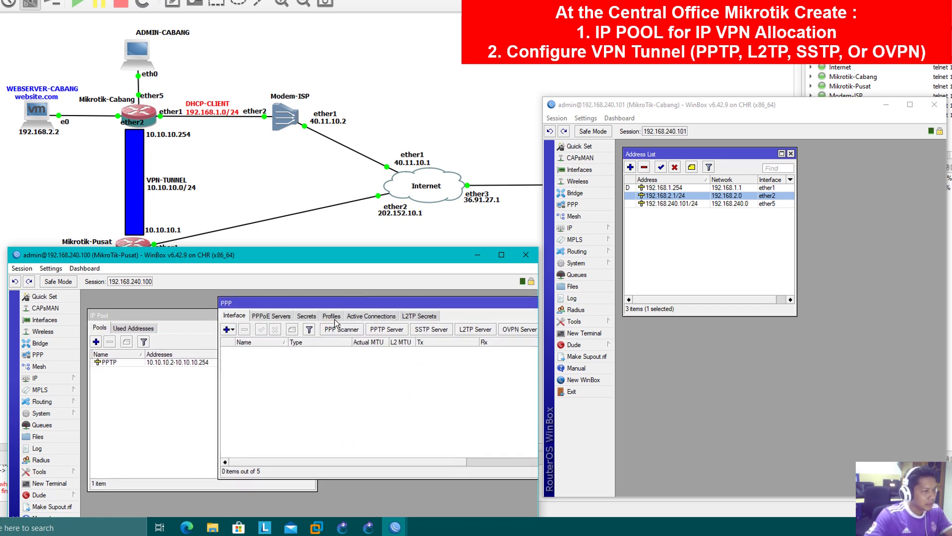
click(331, 316)
click(227, 329)
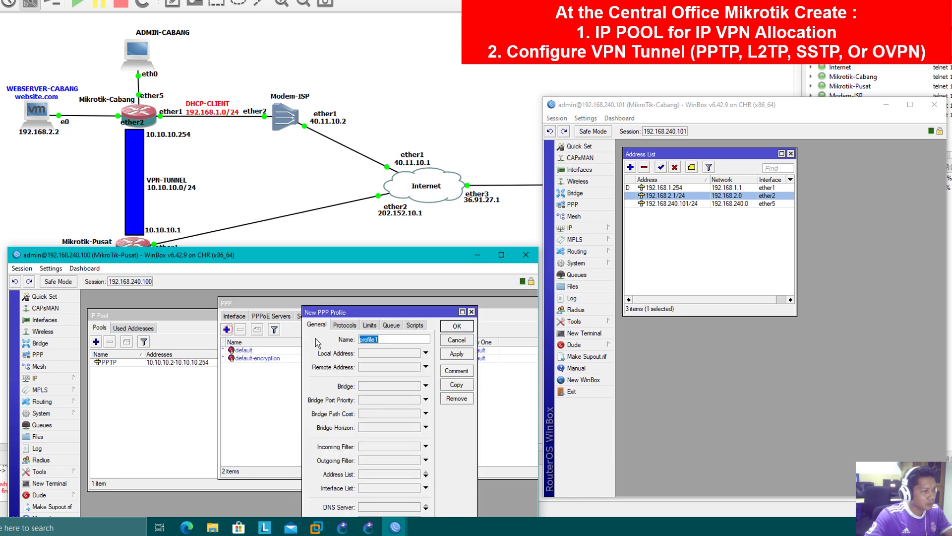
text(PPTP)
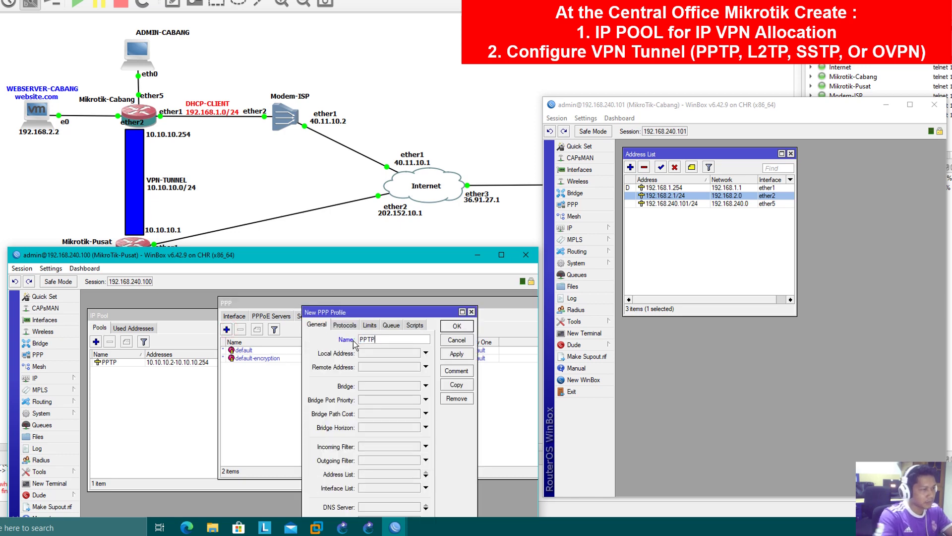
click(371, 354)
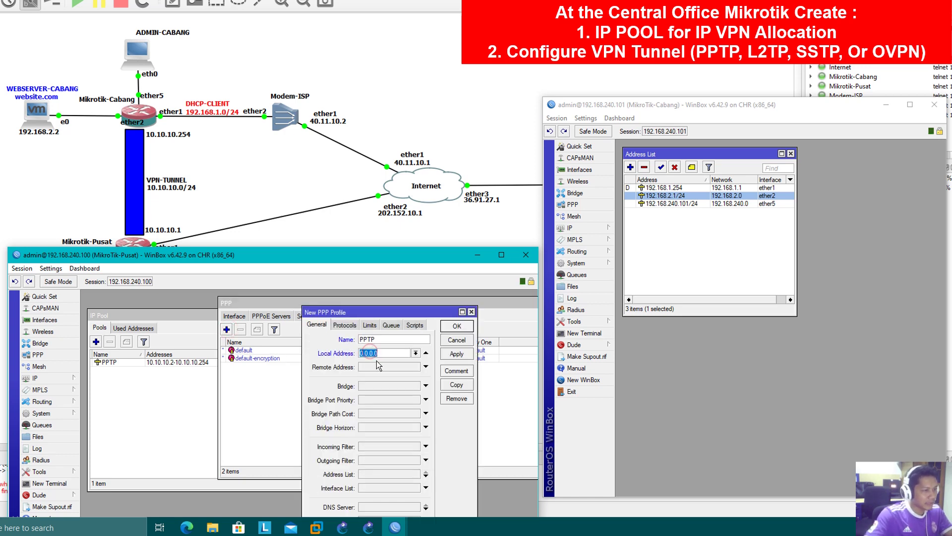
text(10.10.10.1)
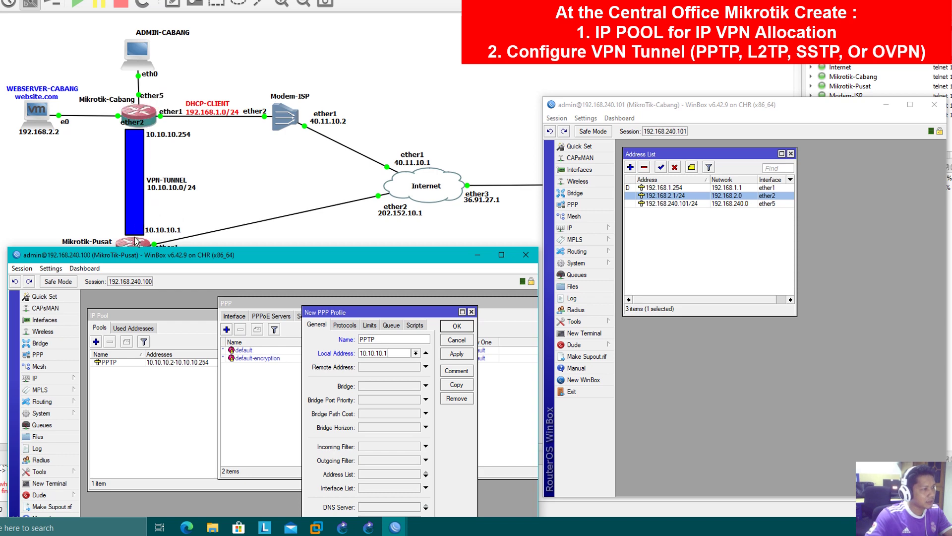
click(383, 369)
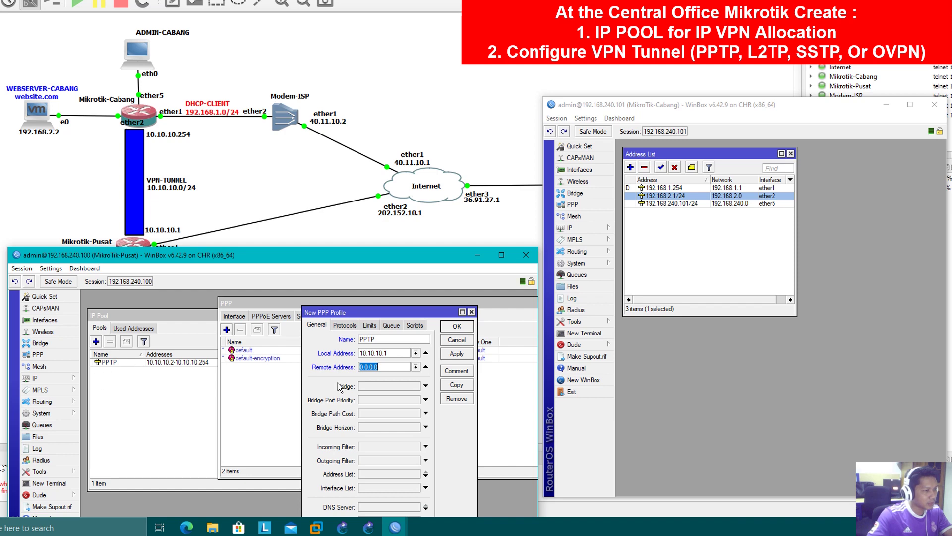
click(415, 367)
click(391, 374)
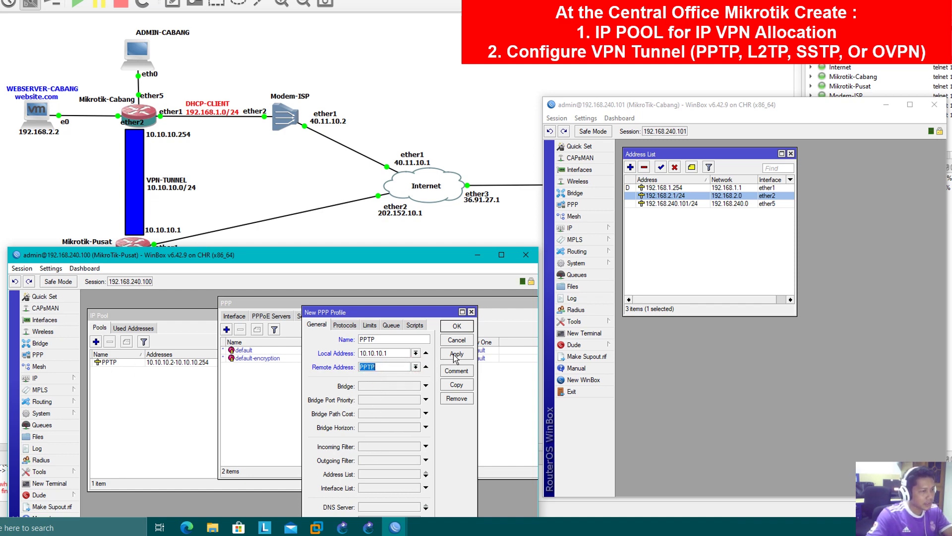
click(456, 327)
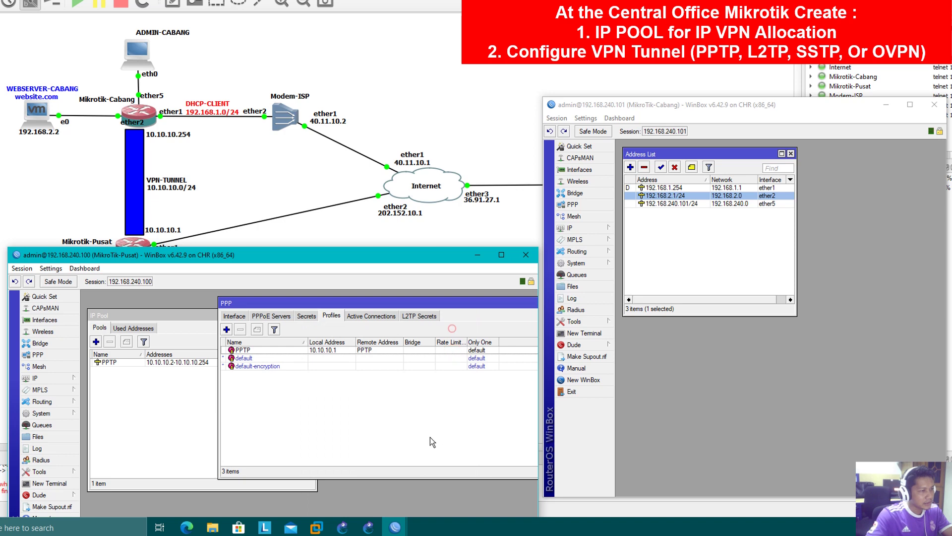
click(230, 316)
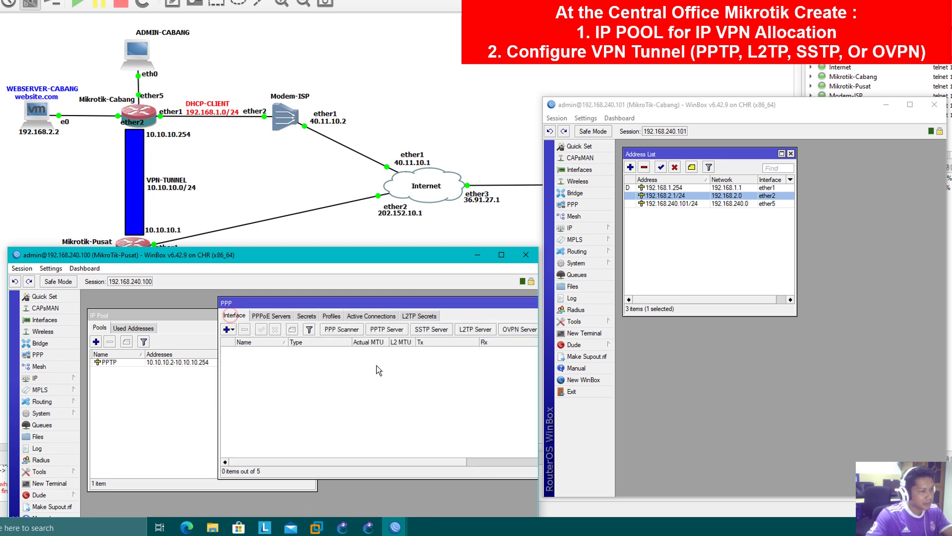
- Enable the PPTP server on the Pusat router
click(388, 329)
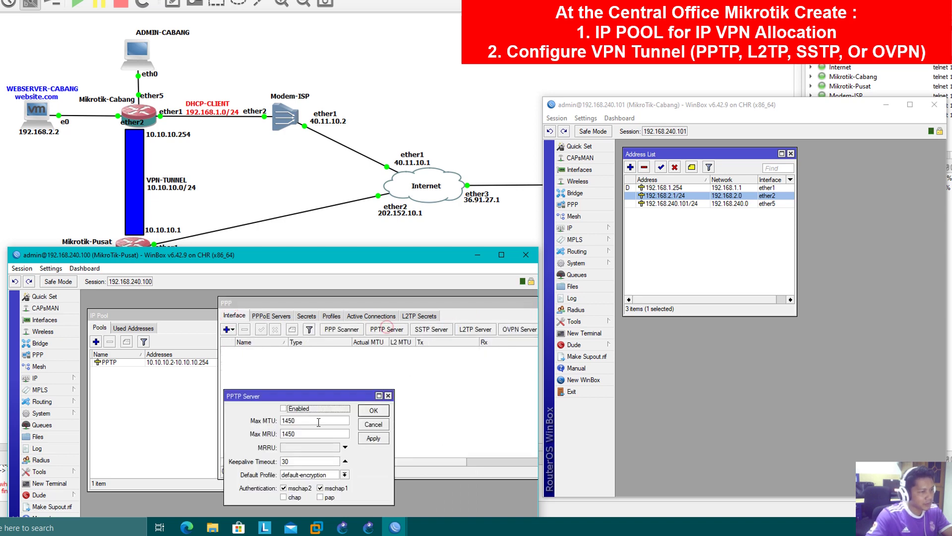
click(283, 408)
click(376, 437)
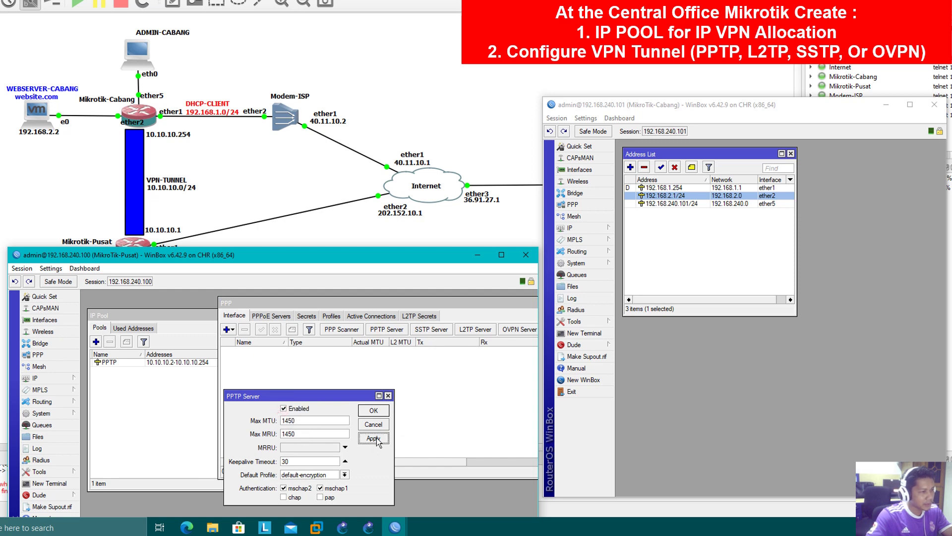
click(373, 411)
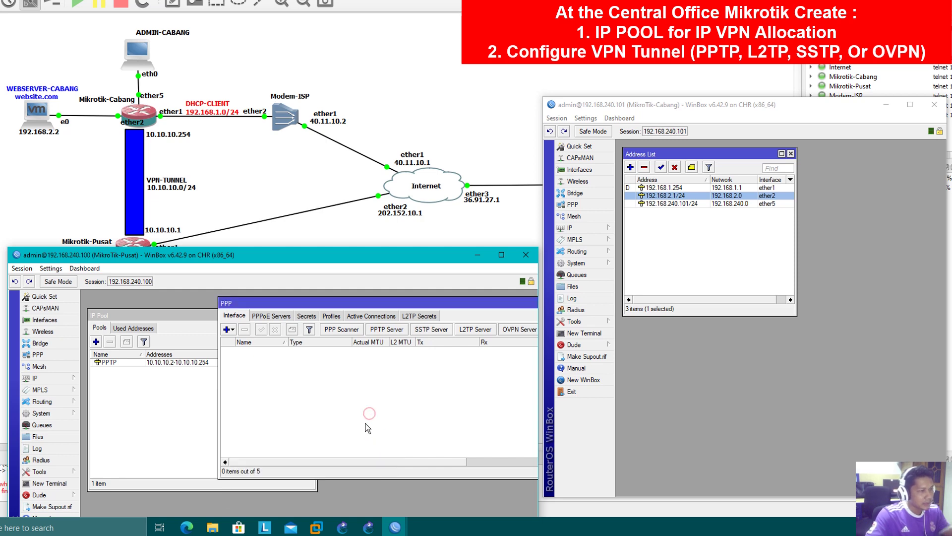
- Fill in a new PPP secret named cabang with a password, service pptp and profile PPTP
click(307, 316)
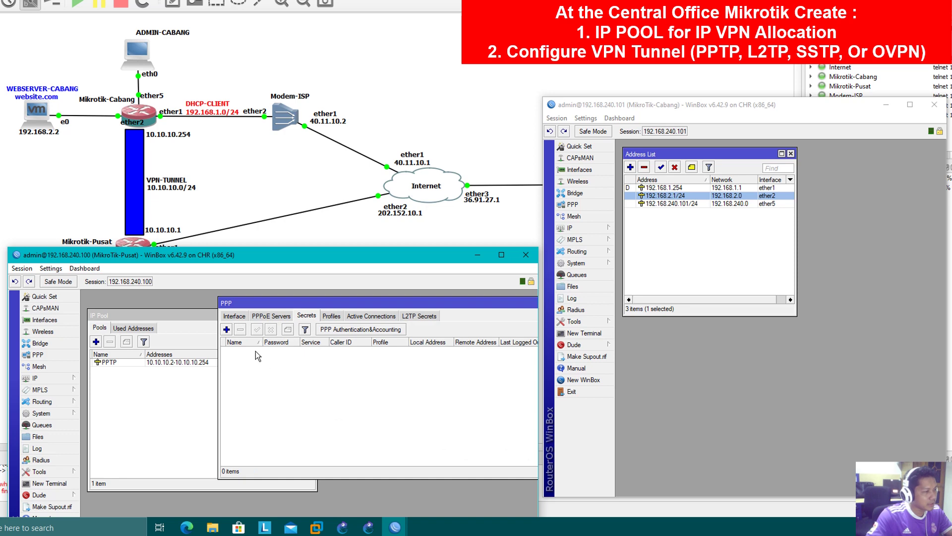
click(226, 329)
drag(231, 338, 249, 318)
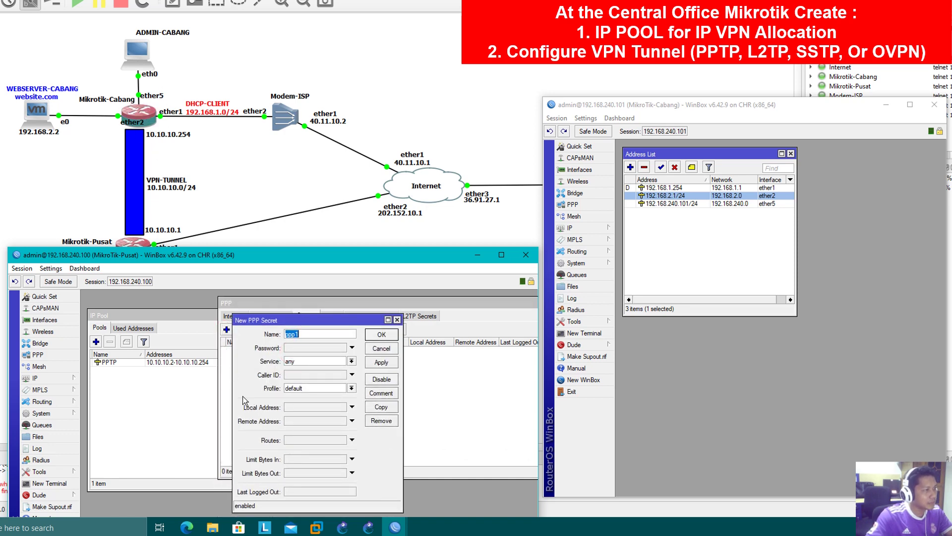
text(cab)
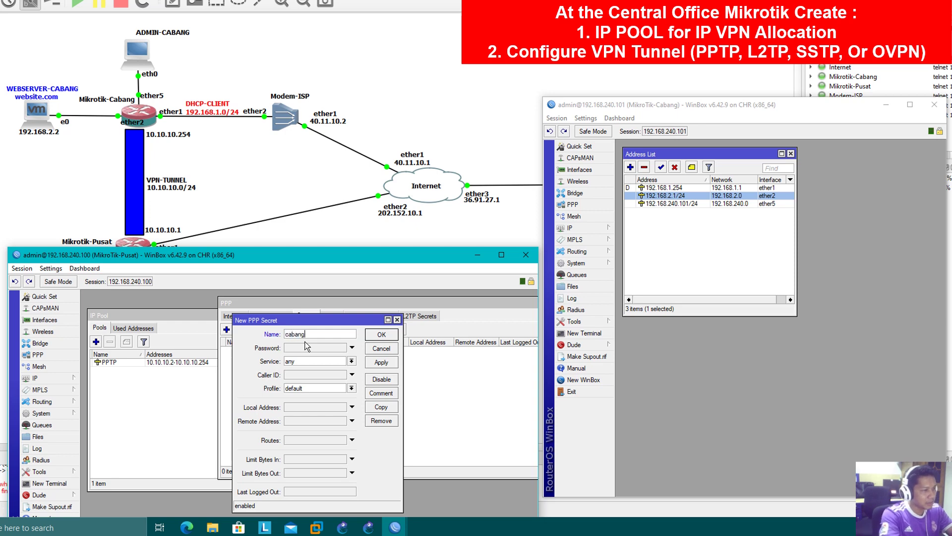
text(ang)
click(307, 348)
text(123)
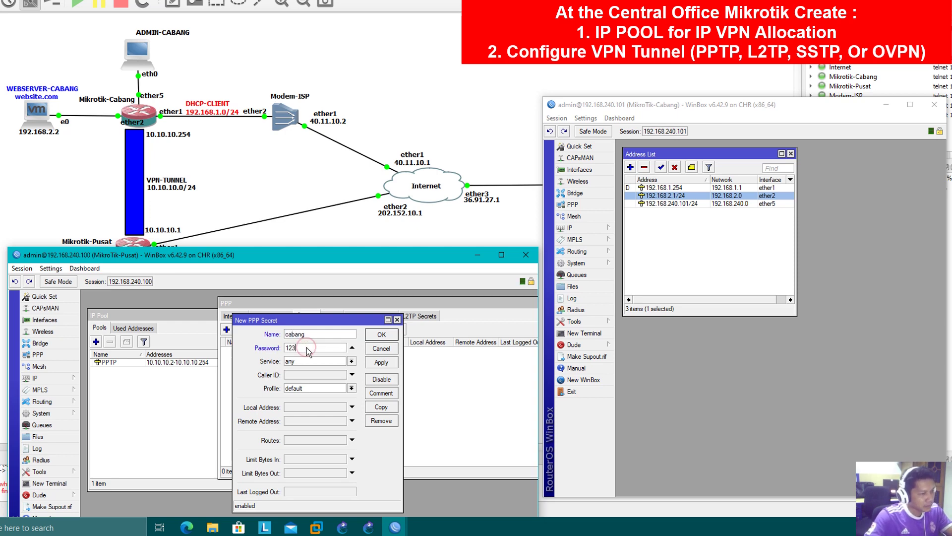
click(317, 358)
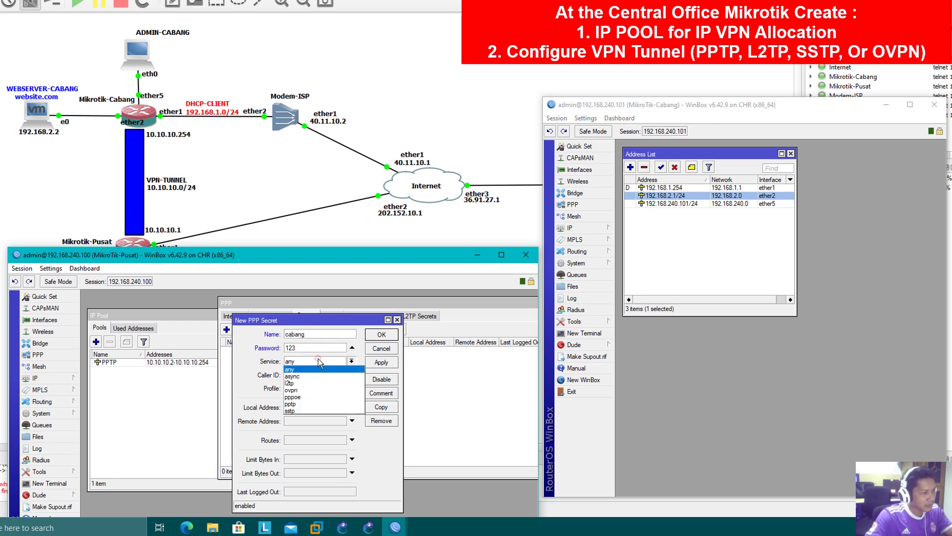
click(311, 403)
click(312, 390)
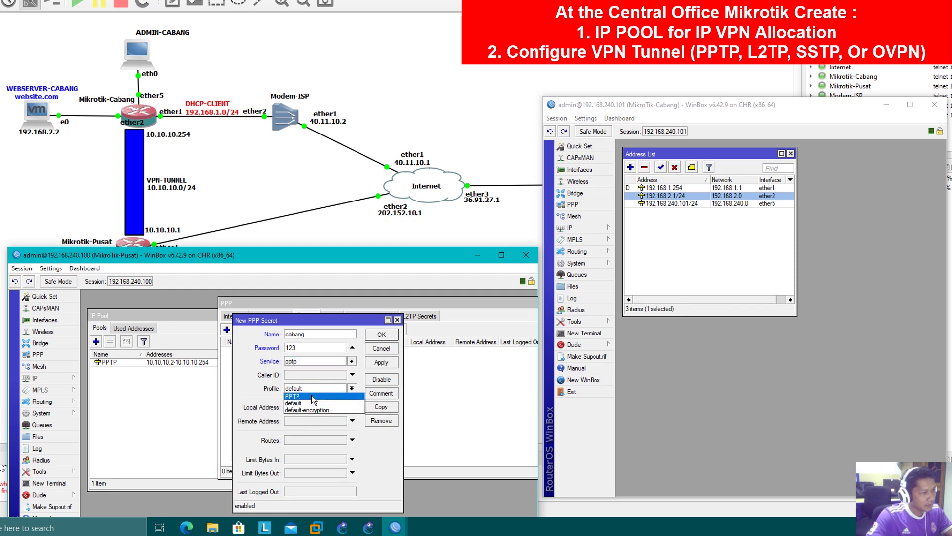
click(311, 398)
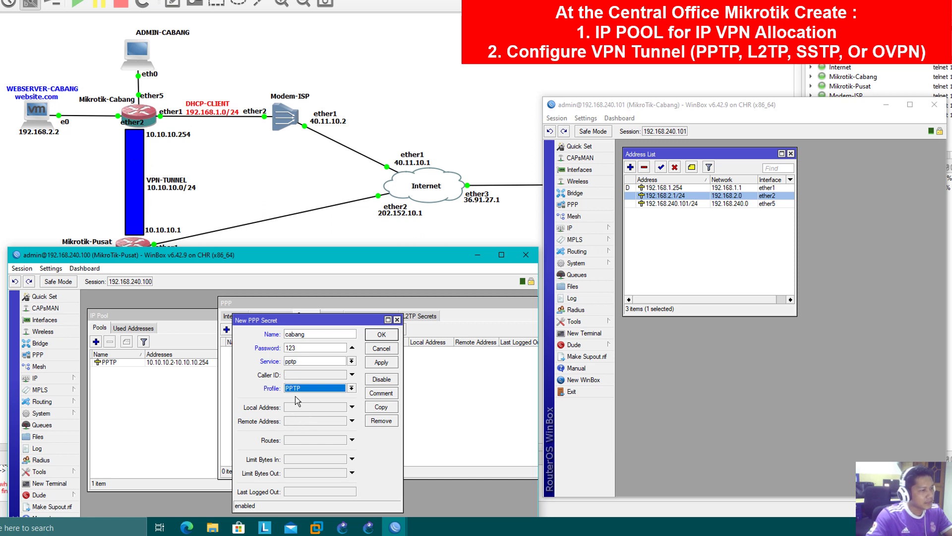
double_click(309, 335)
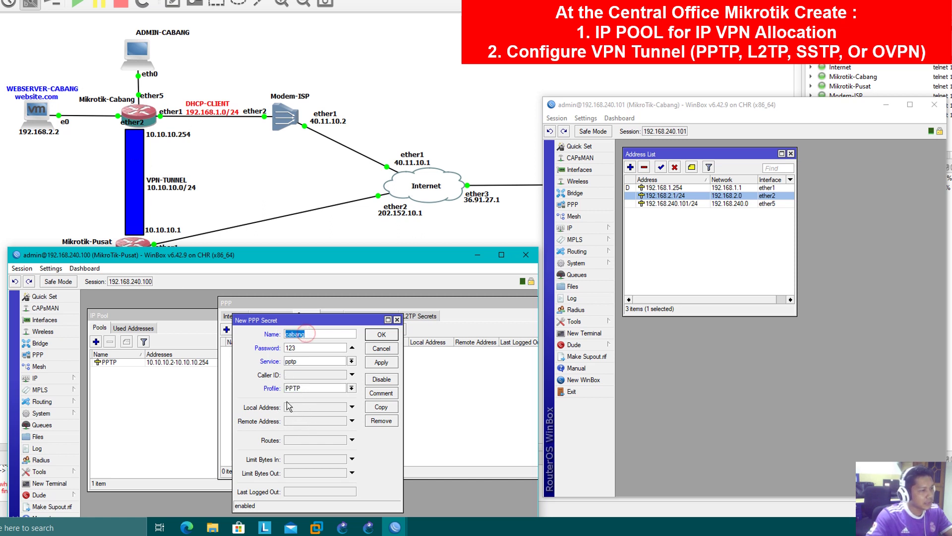
click(314, 331)
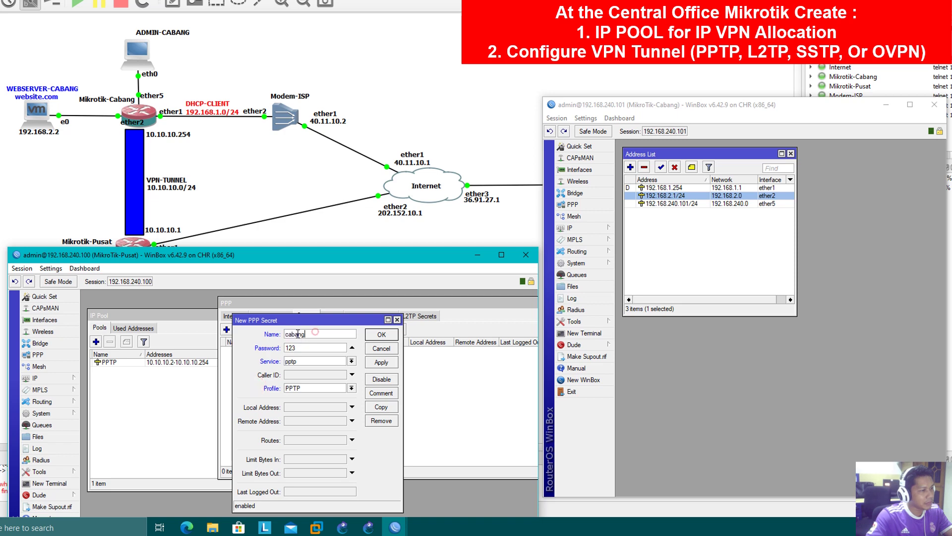
- Give the cabang secret local address 10.10.10.1 and remote address 10.10.10.254, and apply it
click(305, 408)
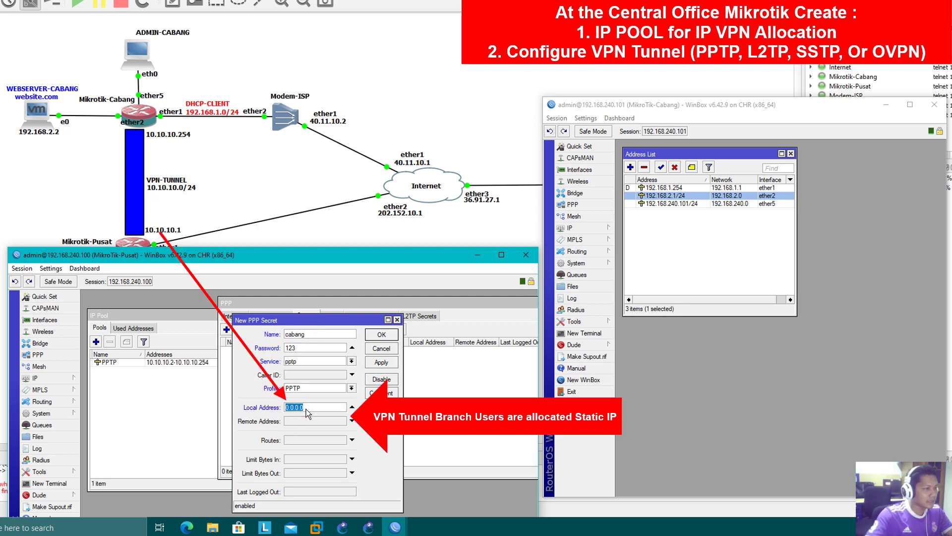
text(10)
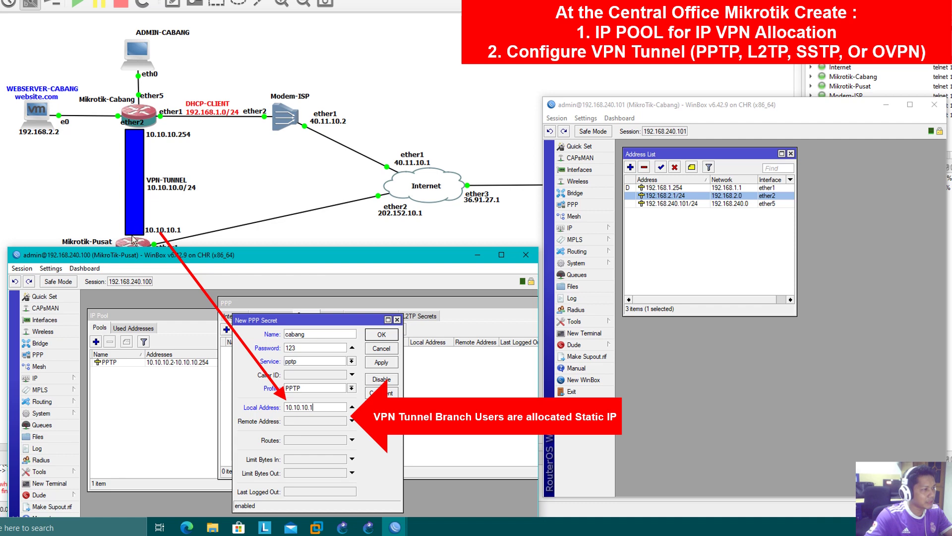
click(317, 421)
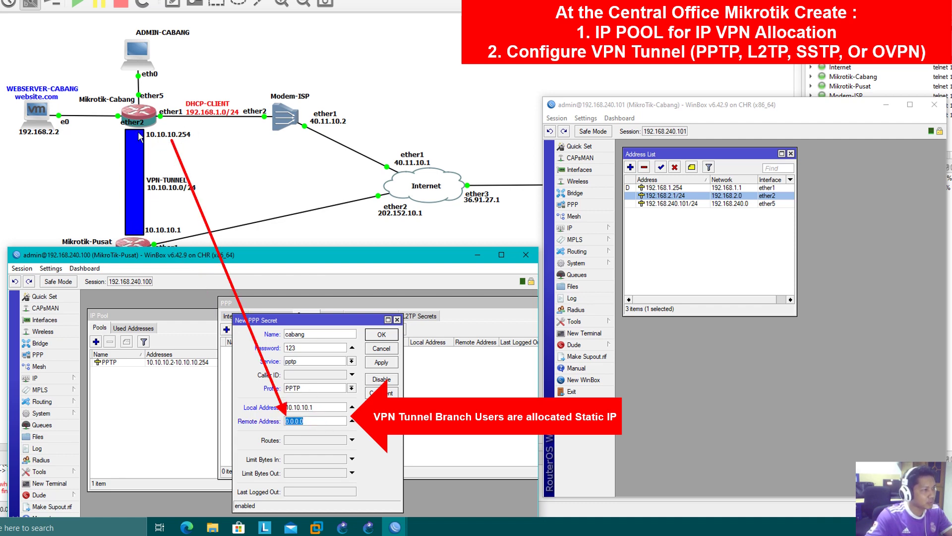
text(10)
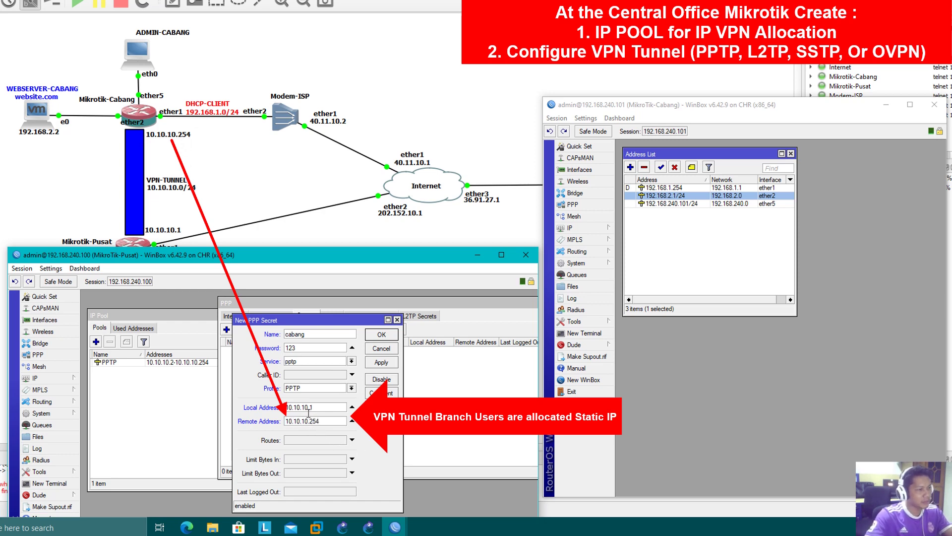
click(375, 368)
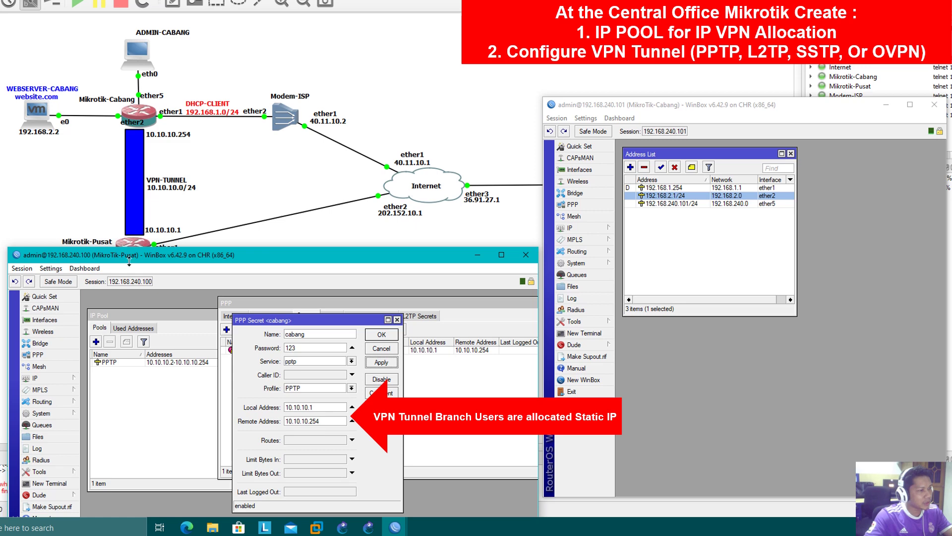
drag(323, 423, 286, 418)
click(323, 421)
click(322, 421)
click(322, 420)
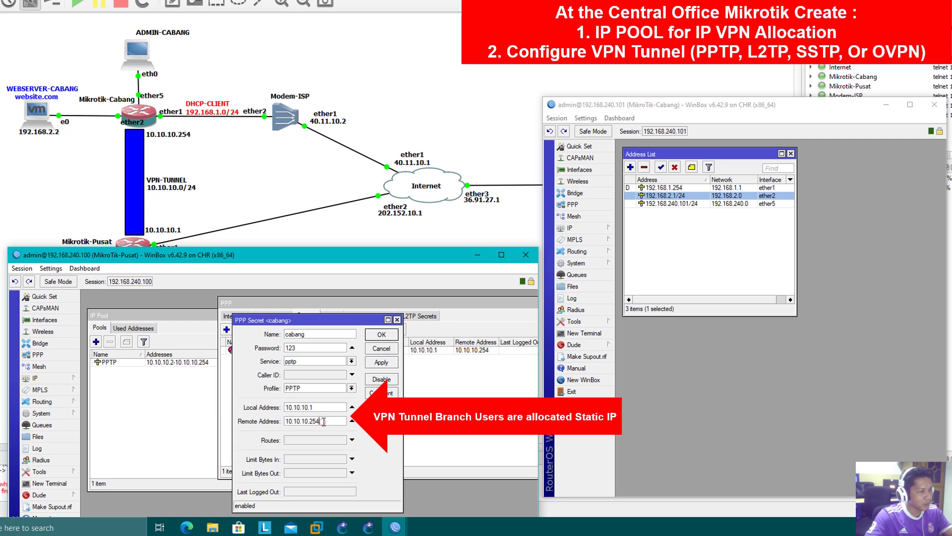
click(308, 335)
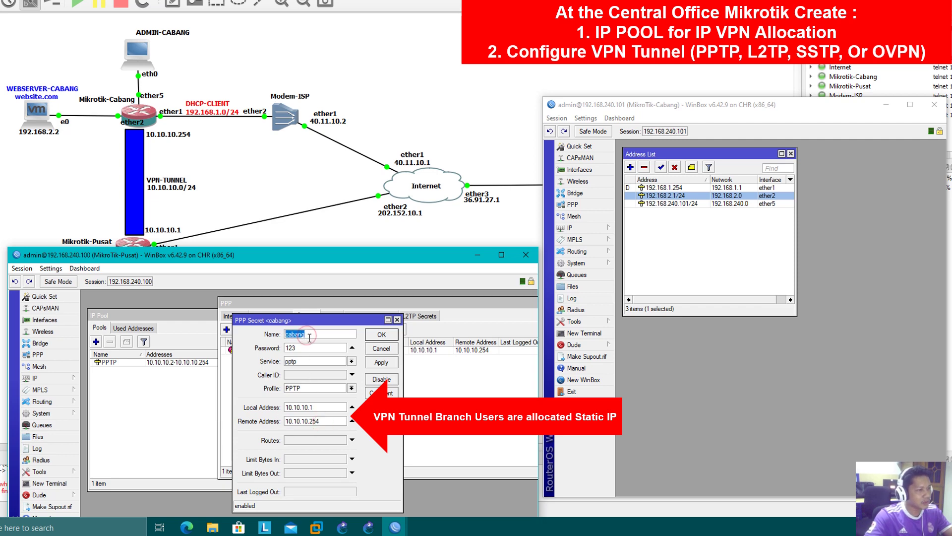
- Close the PPP secret, PPP and IP Pool windows on the Pusat router
click(381, 334)
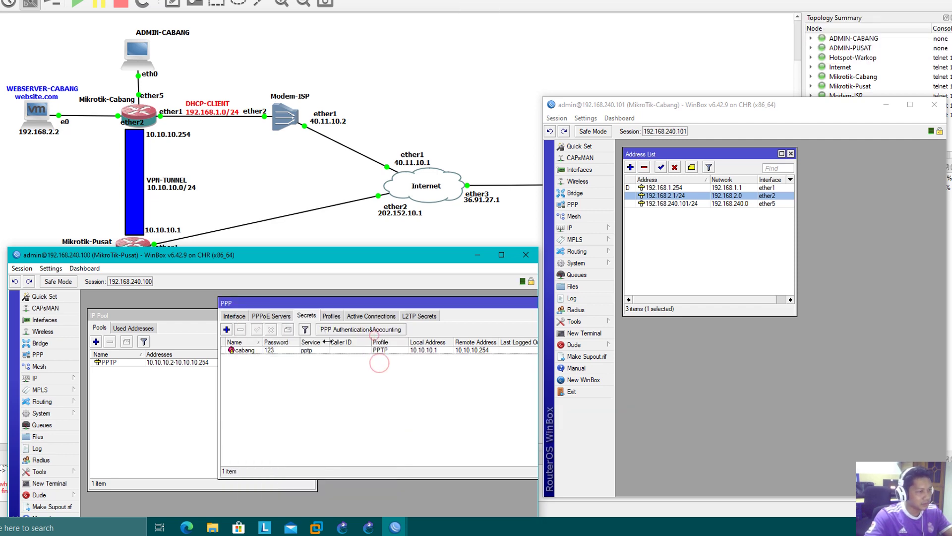
drag(519, 302, 424, 320)
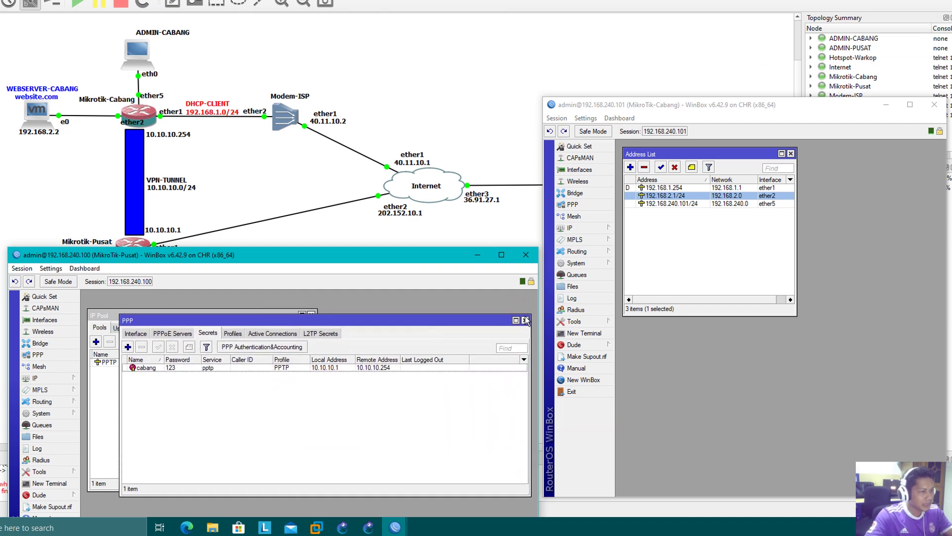
click(525, 320)
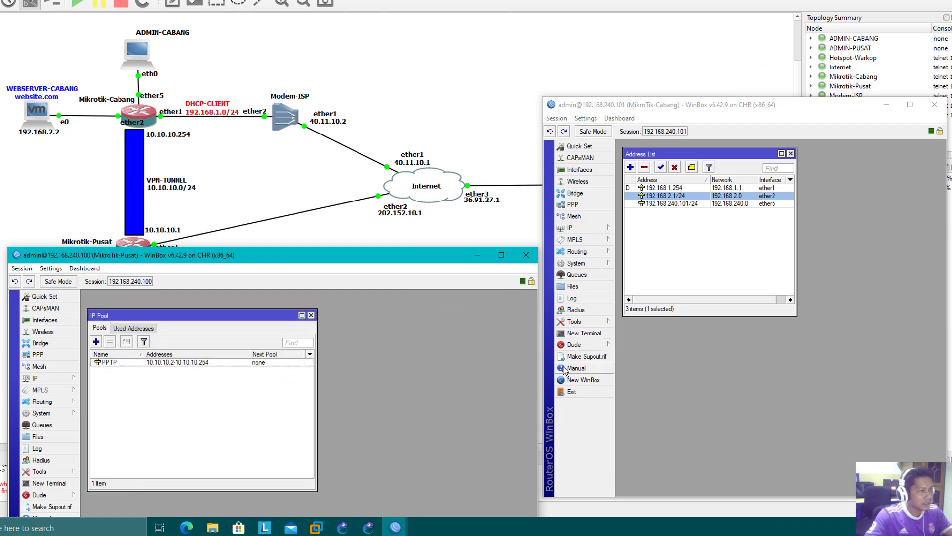
click(728, 400)
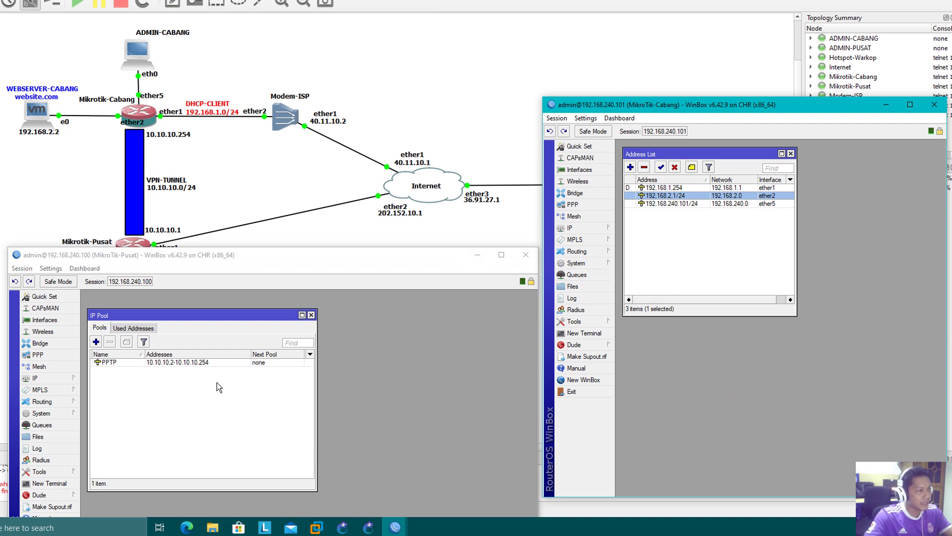
click(311, 315)
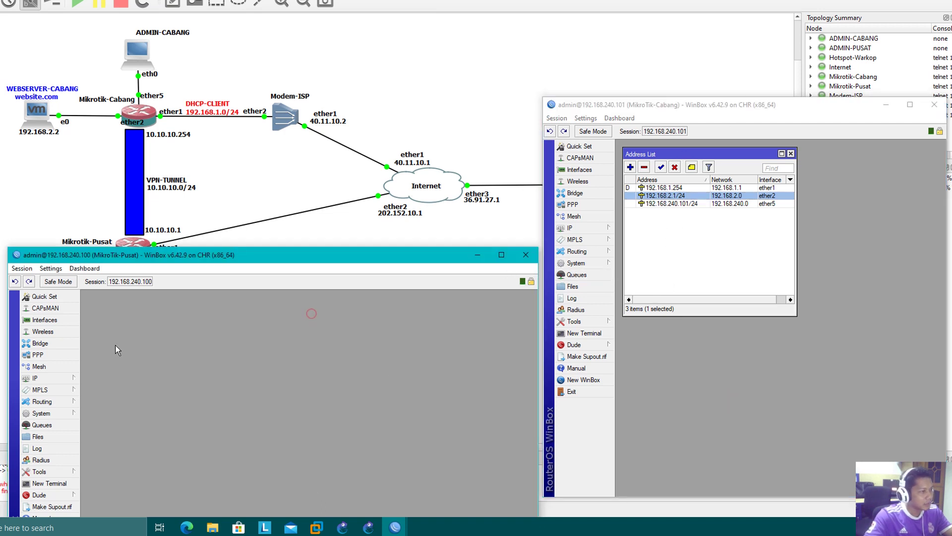
- Show the Pusat router's address list, including 202.152.10.2/28 on ether1
click(56, 379)
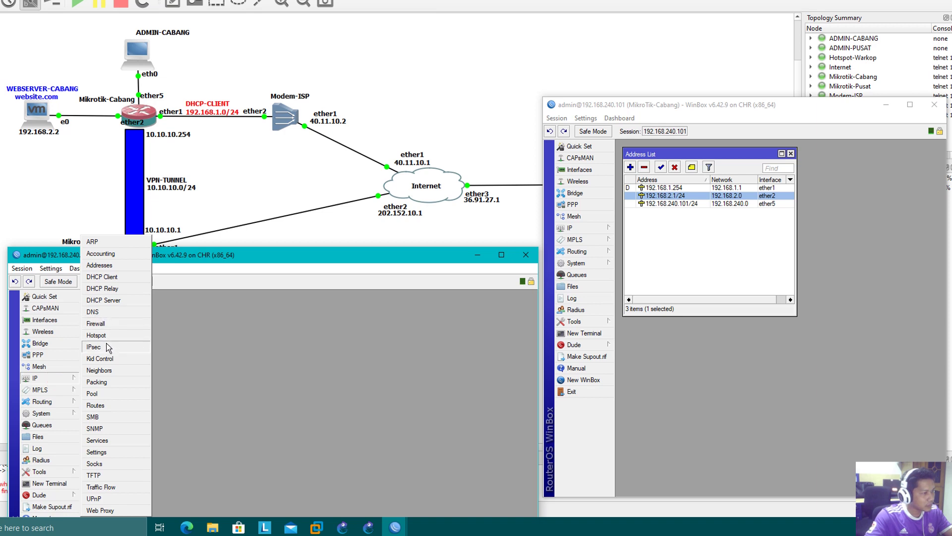
click(100, 265)
click(742, 231)
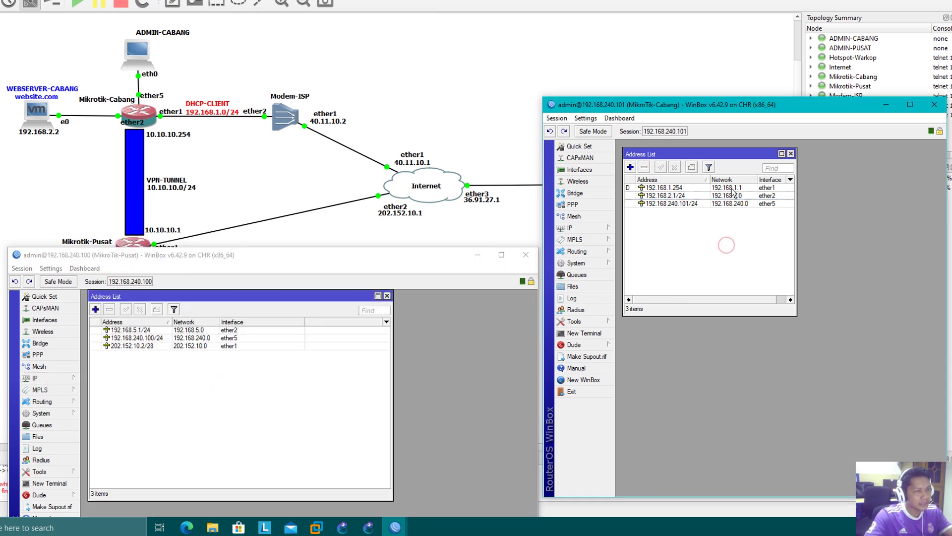
- On the Cabang router, add PPTP client pptp-out1 and set its Connect To address to 202.152.10.2
click(581, 169)
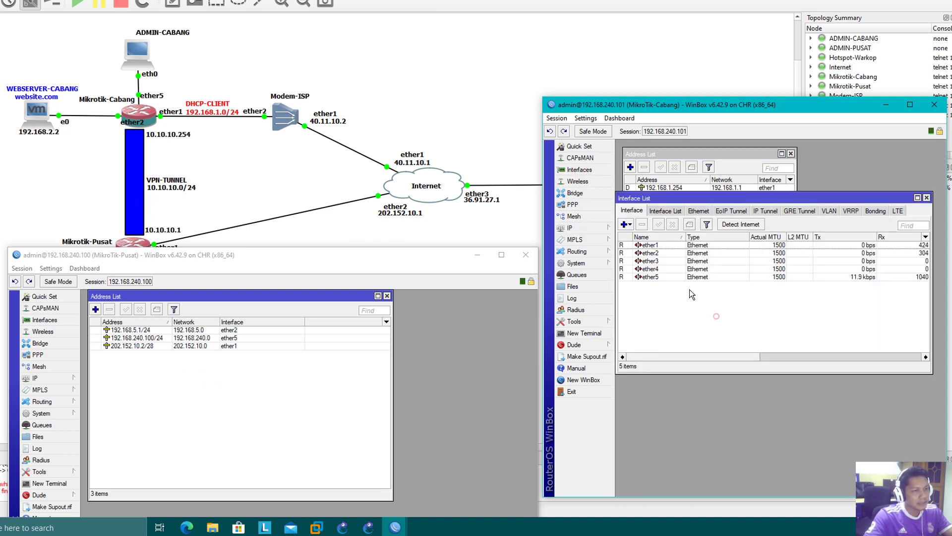
click(628, 225)
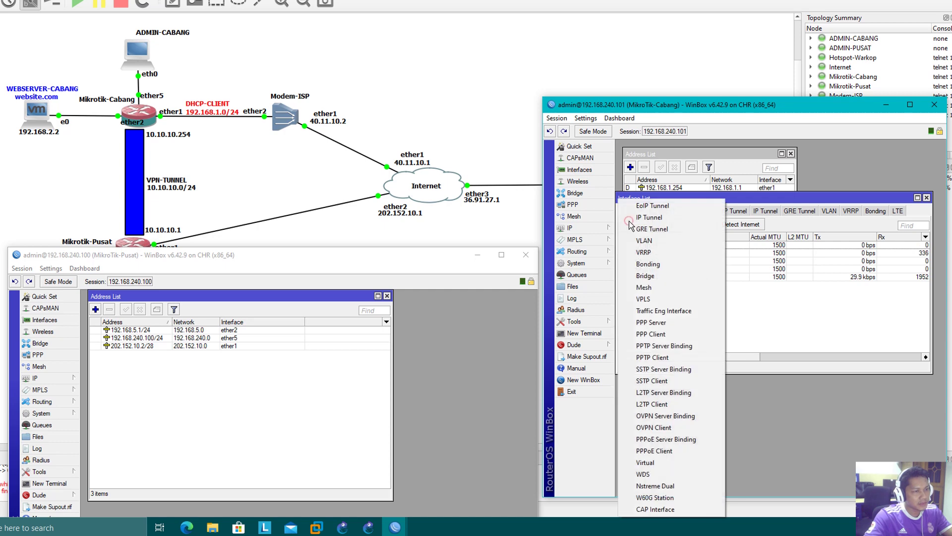
click(653, 358)
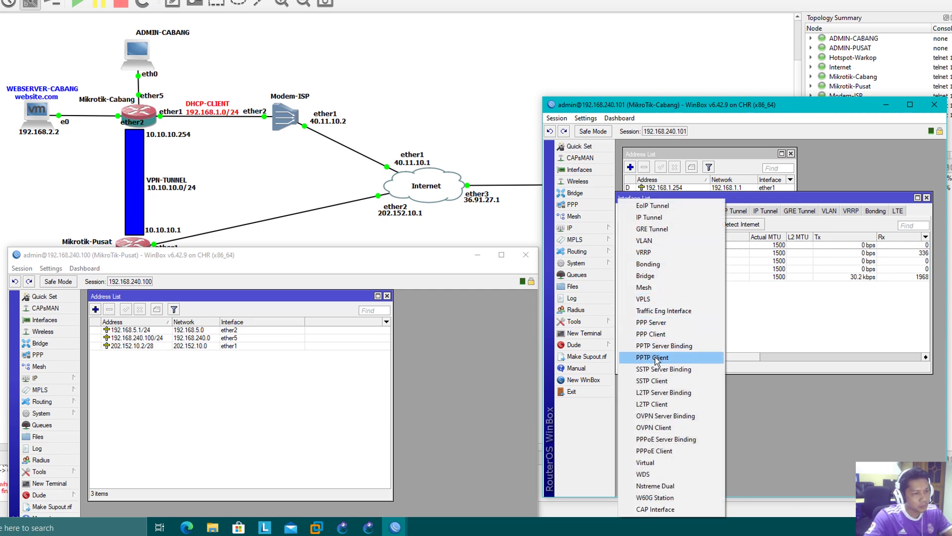
click(686, 212)
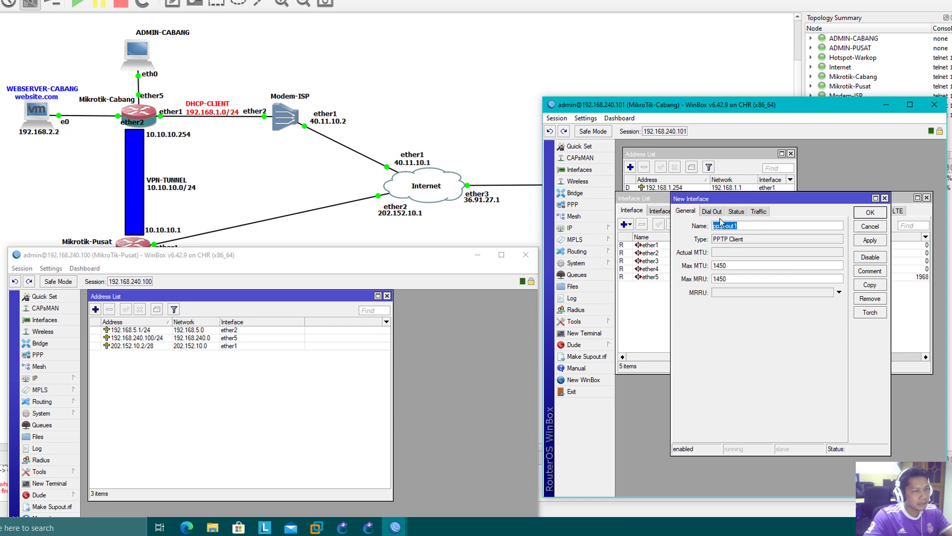
click(712, 212)
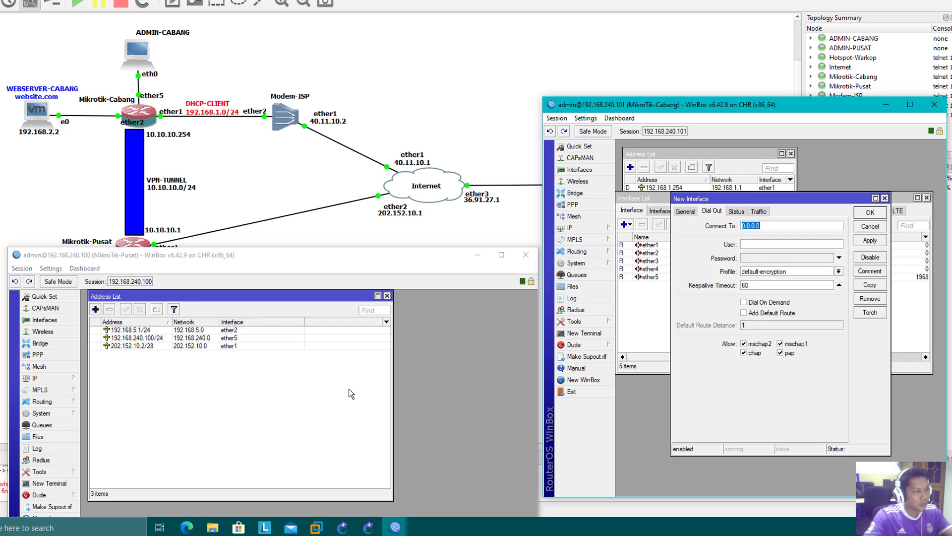
click(146, 345)
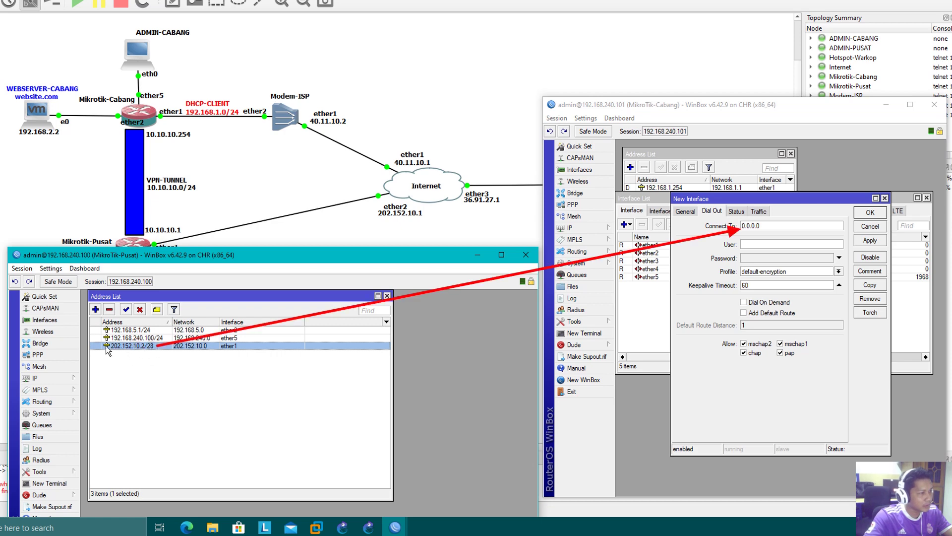
click(783, 226)
drag(783, 226, 733, 233)
text(202.152.10.2)
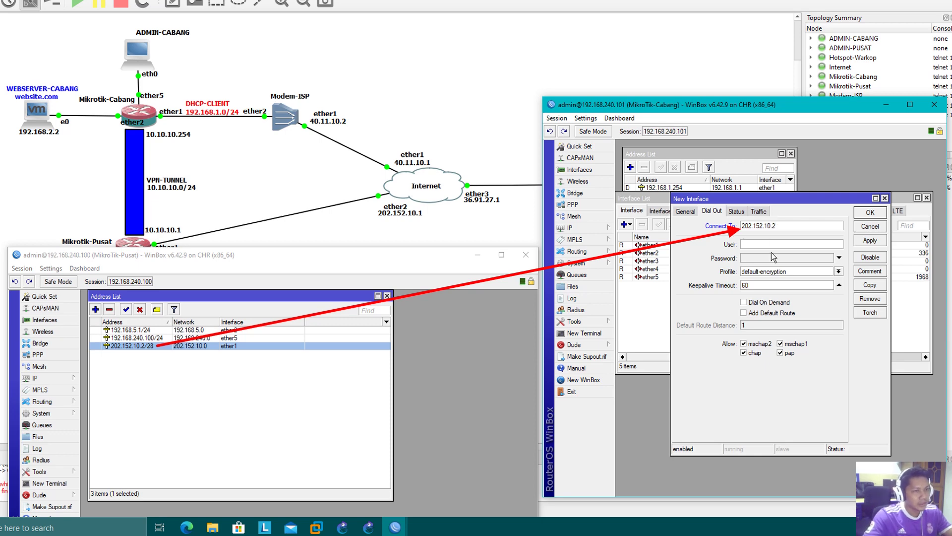
- Open the Pusat router's PPP secrets and locate the cabang secret's login details
click(63, 355)
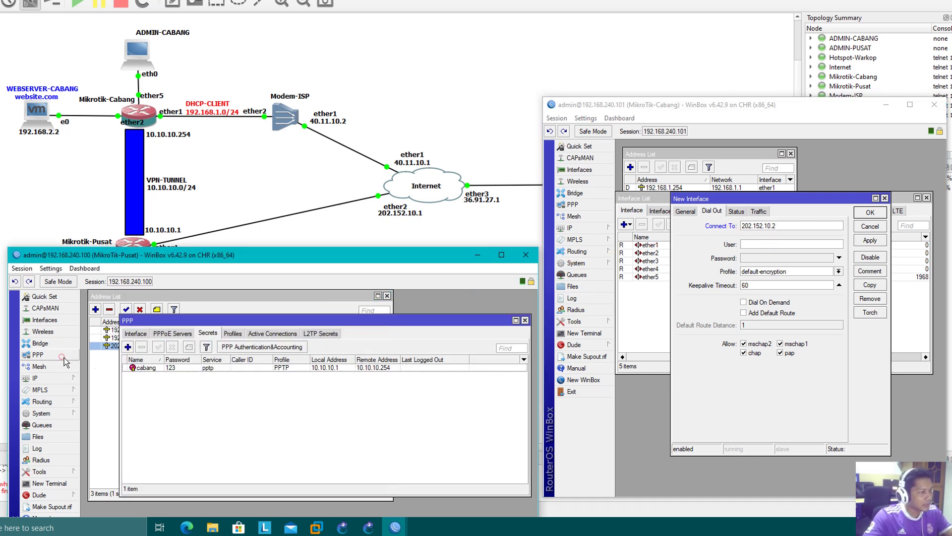
drag(229, 321, 316, 336)
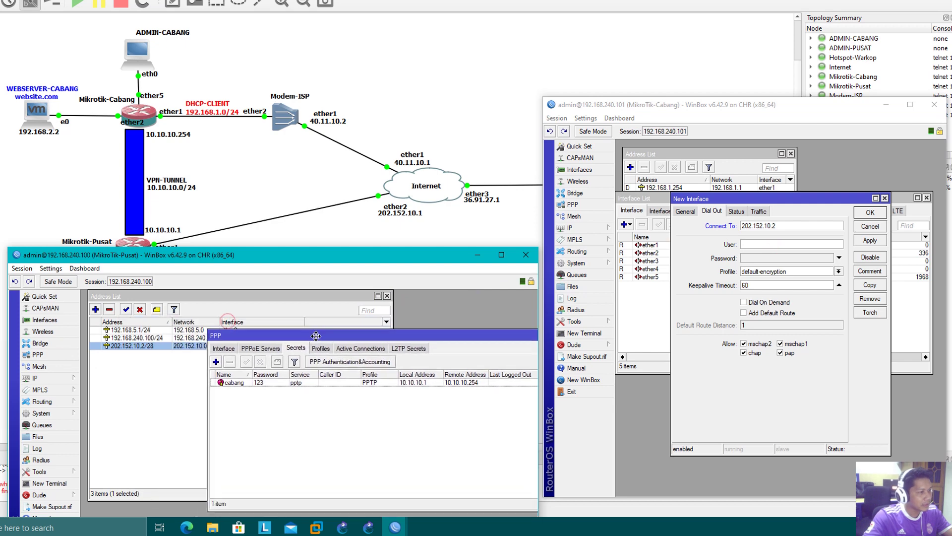
click(246, 384)
- Give the branch PPTP client user 'cabang' and its password, and apply to connect
click(760, 245)
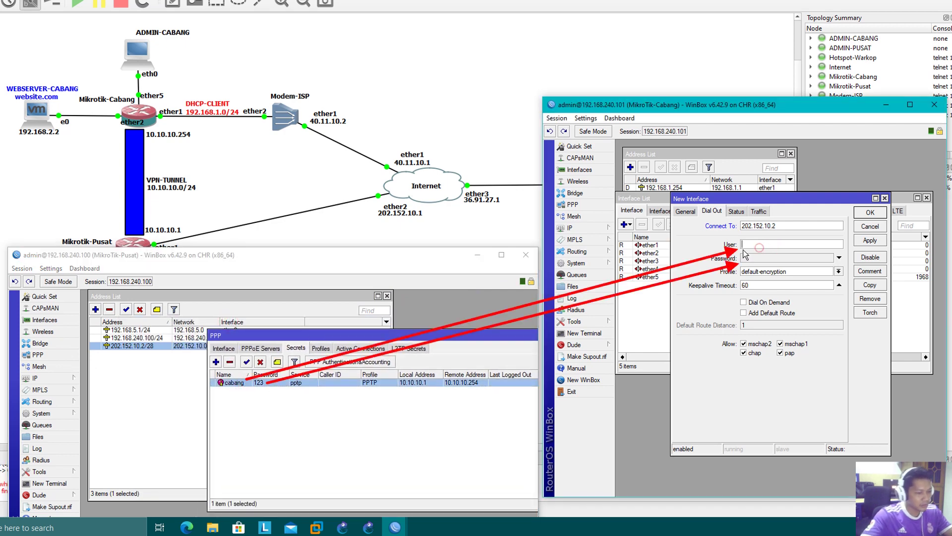
text(cabang)
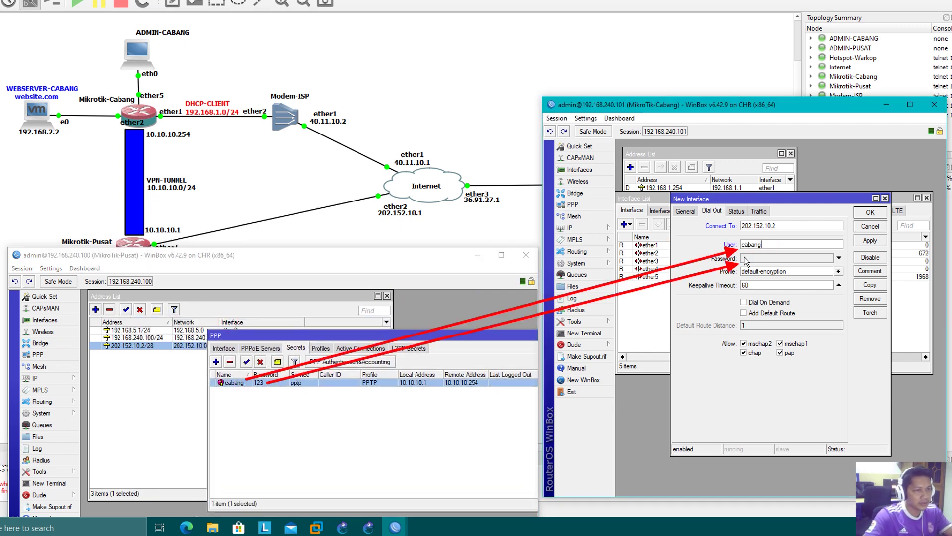
click(746, 259)
text(123)
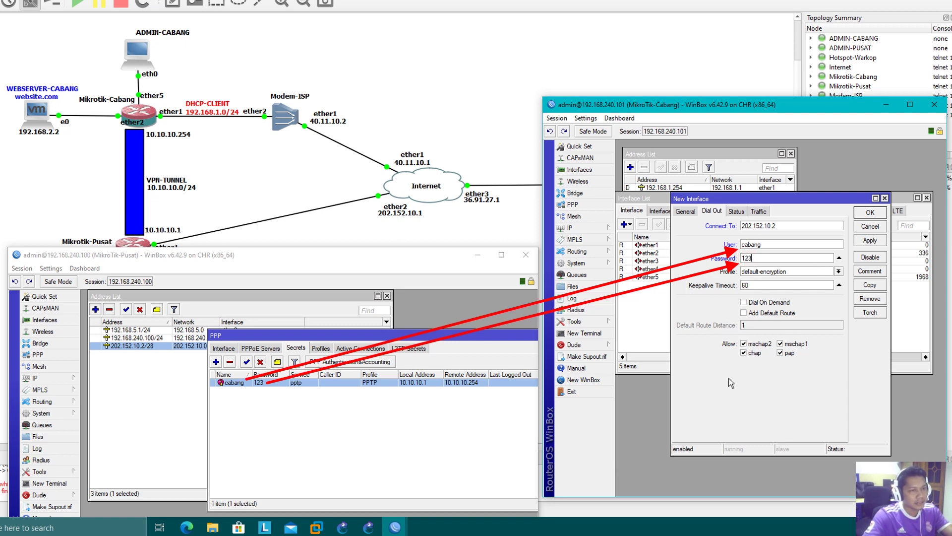
click(872, 241)
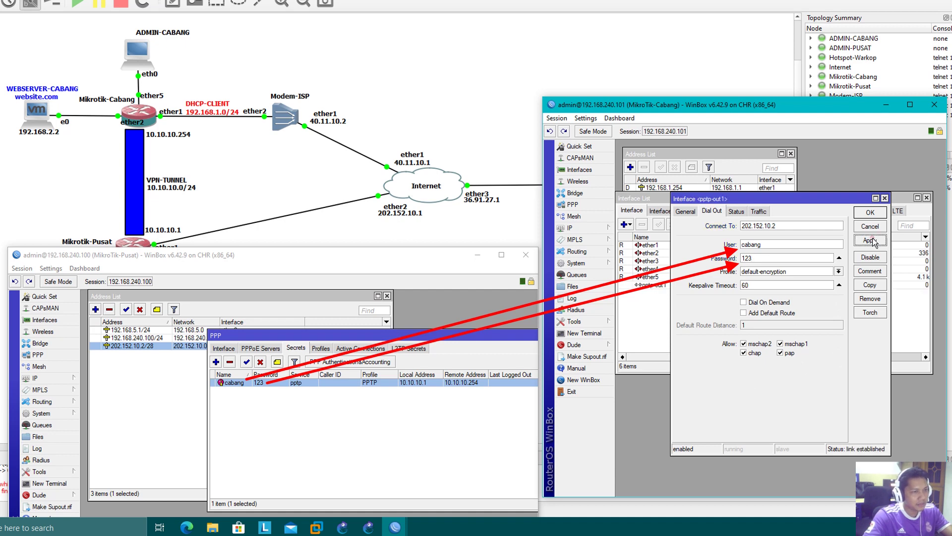
click(870, 213)
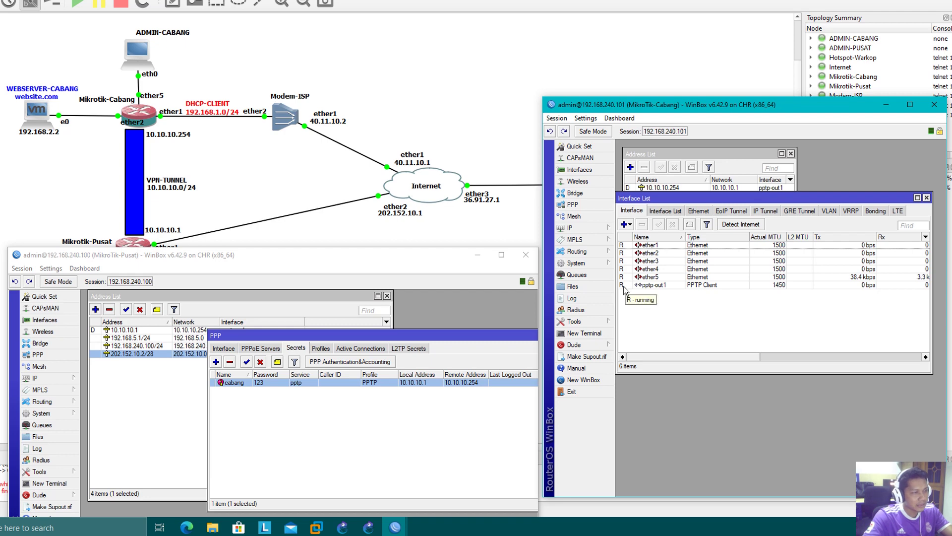
- Compare tunnel addresses: 10.10.10.1 on Pusat and 10.10.10.254 on Cabang
click(151, 380)
click(131, 330)
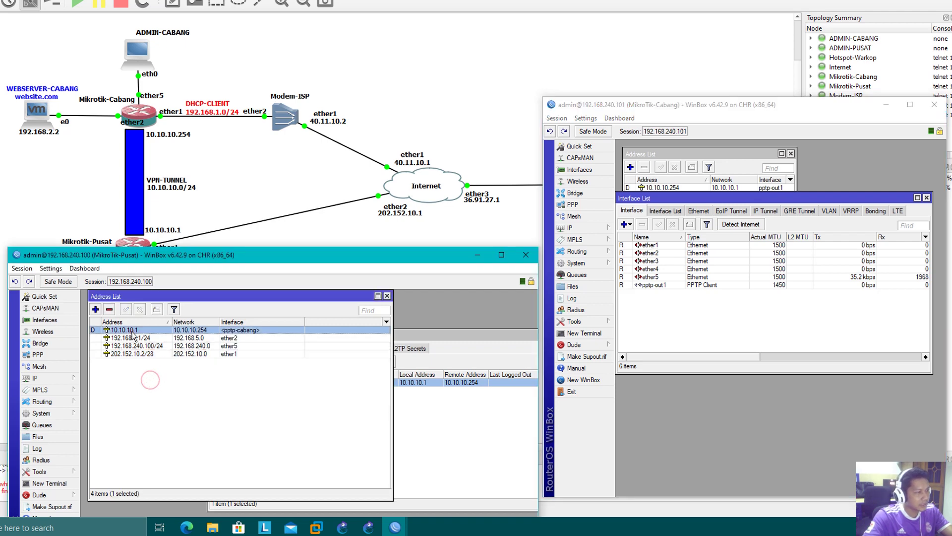
click(658, 328)
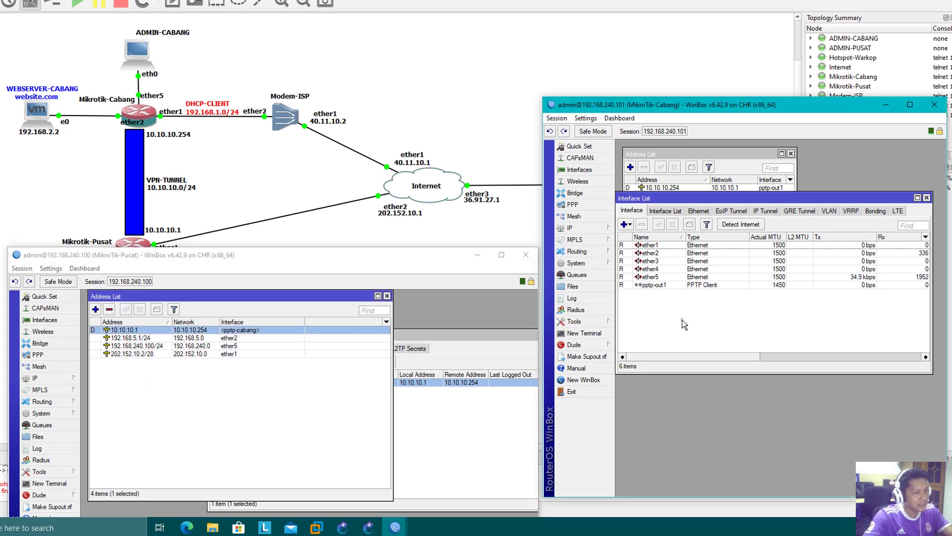
click(724, 166)
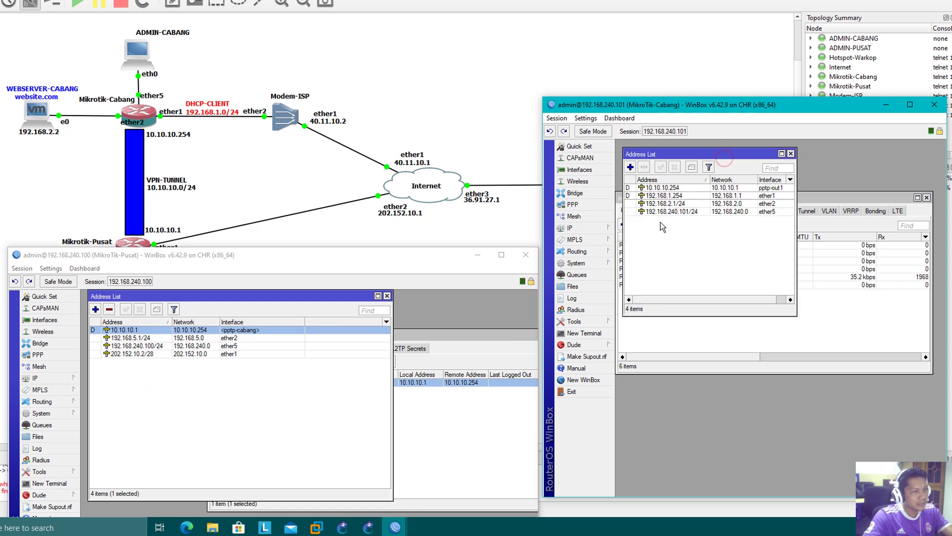
click(675, 189)
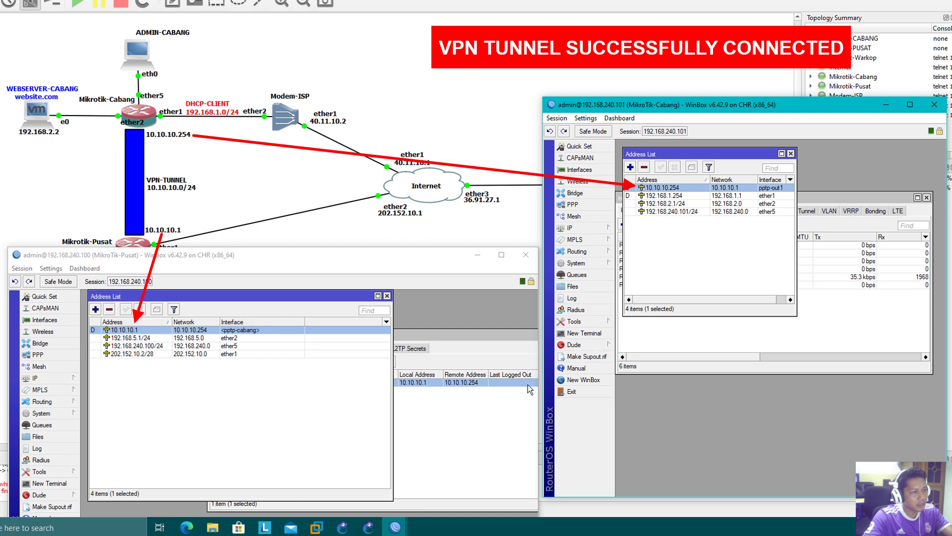
- Check the cabang secret's local 10.10.10.1 and remote 10.10.10.254 addresses, then close it
click(468, 383)
double_click(468, 383)
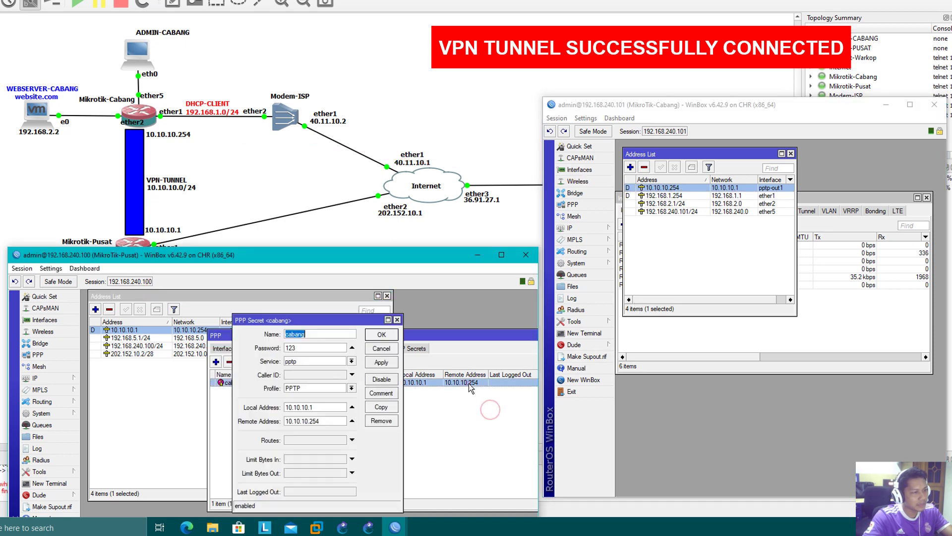
double_click(317, 421)
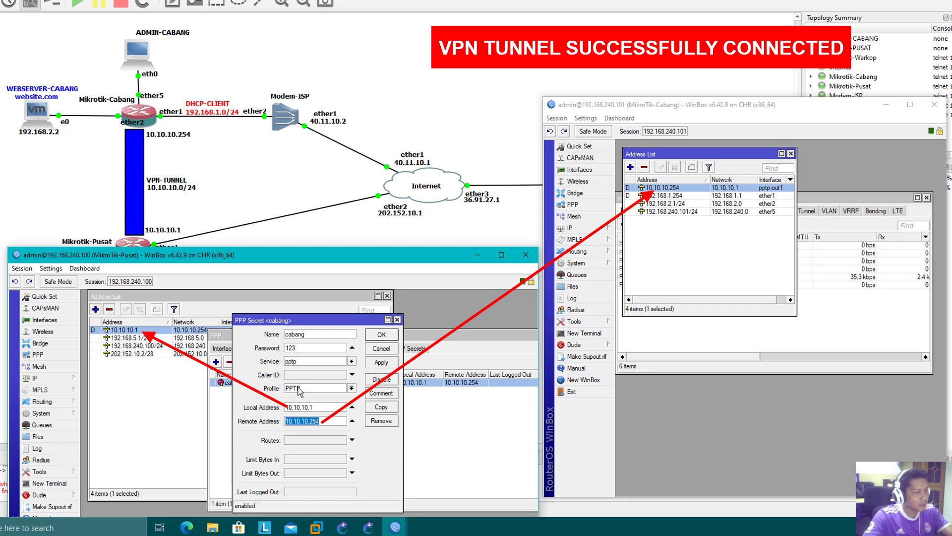
double_click(318, 406)
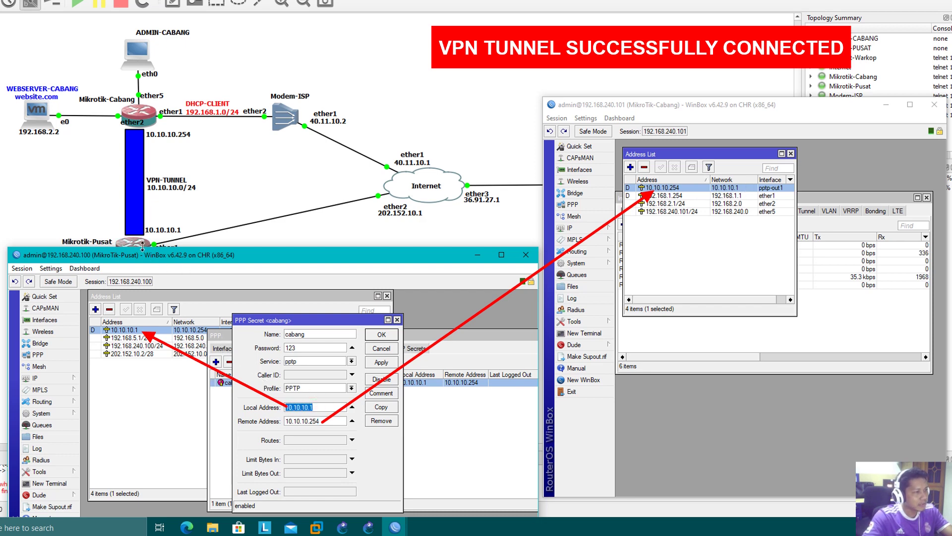
click(316, 407)
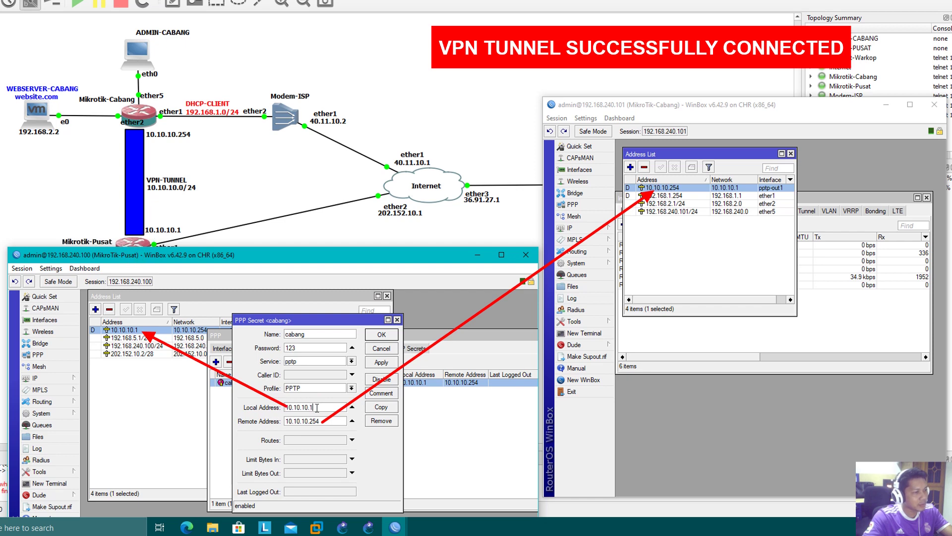
click(397, 320)
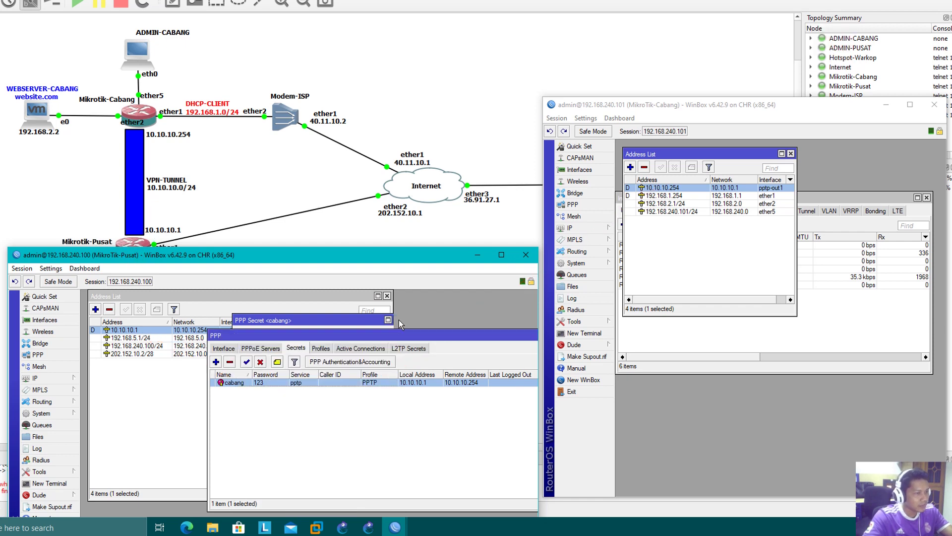
- Close the Cabang address list and shift the PPP window left
click(791, 153)
click(750, 343)
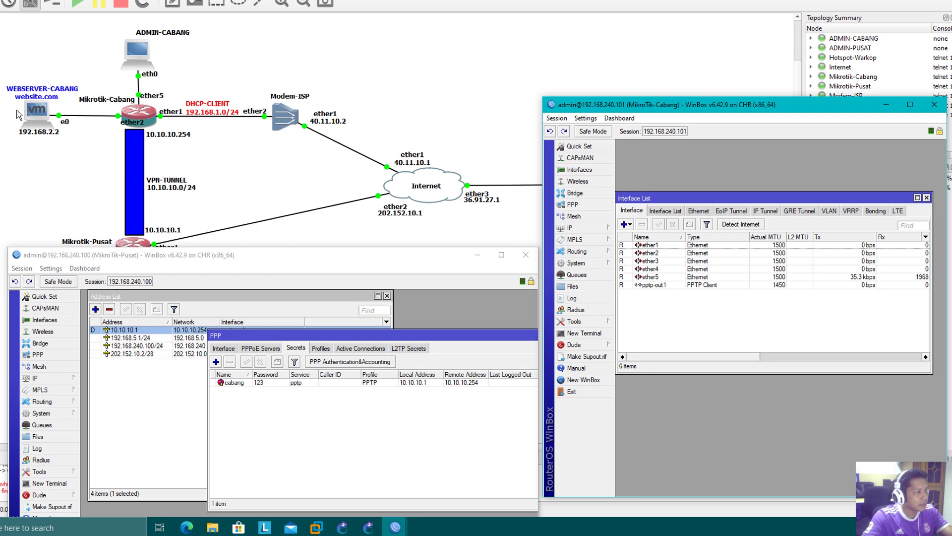
drag(367, 336, 260, 336)
- Close the PPP window and start a new static route in Pusat's route list
click(506, 337)
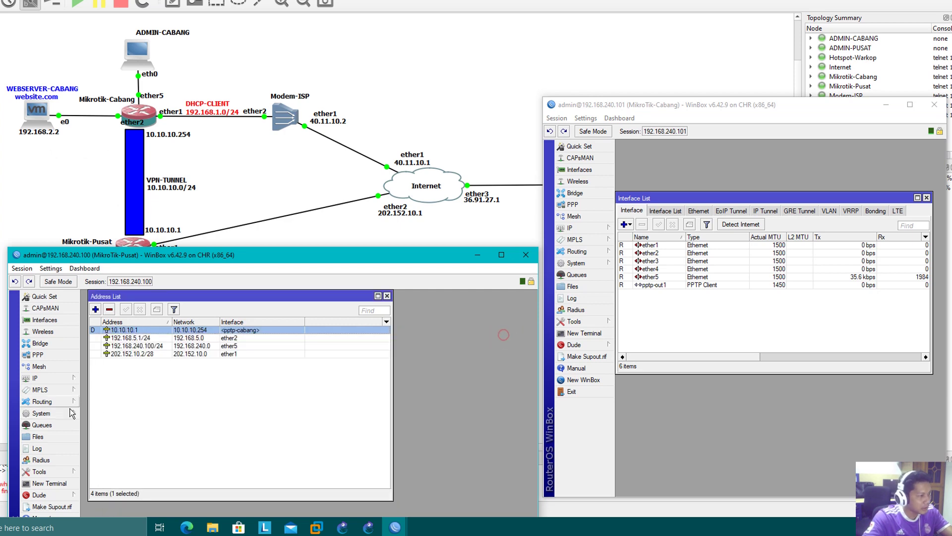
click(50, 378)
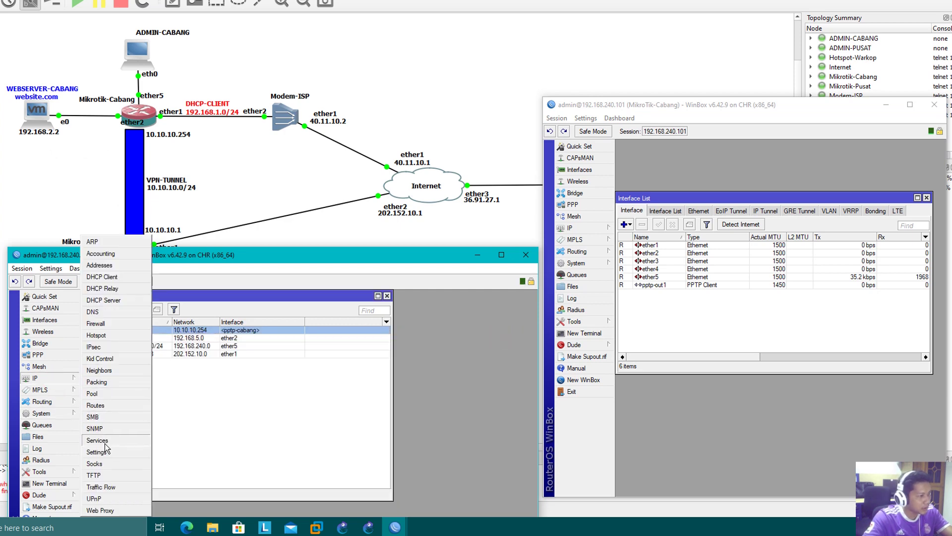
click(97, 405)
drag(302, 400, 445, 305)
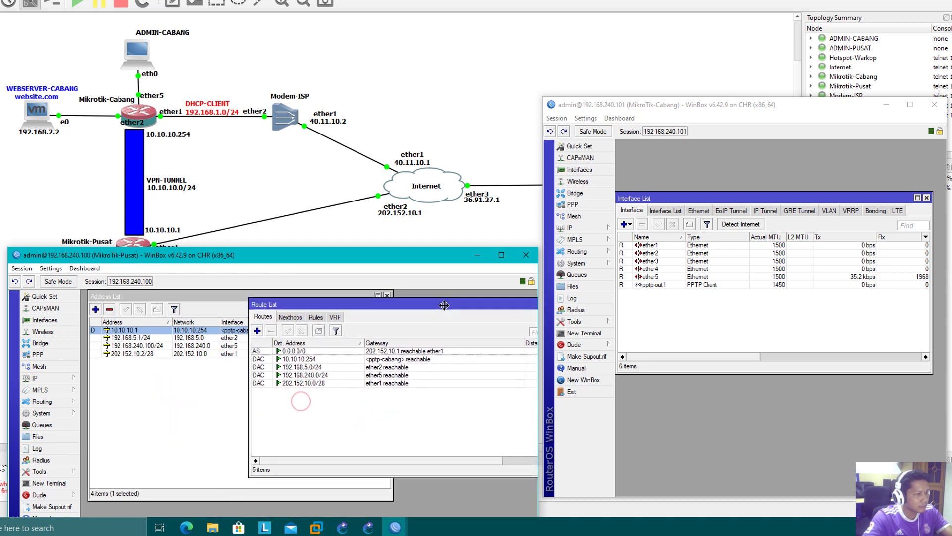
click(258, 330)
drag(272, 397, 345, 310)
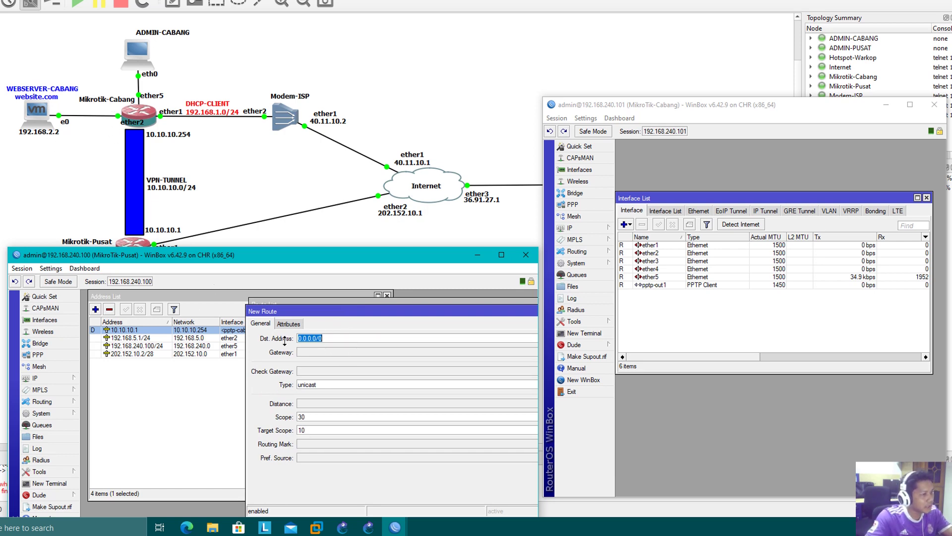
- Set the route's Dst. Address to 192.168.2.0/24 and gateway to 10.10.10.254
text(192.168.2.0)
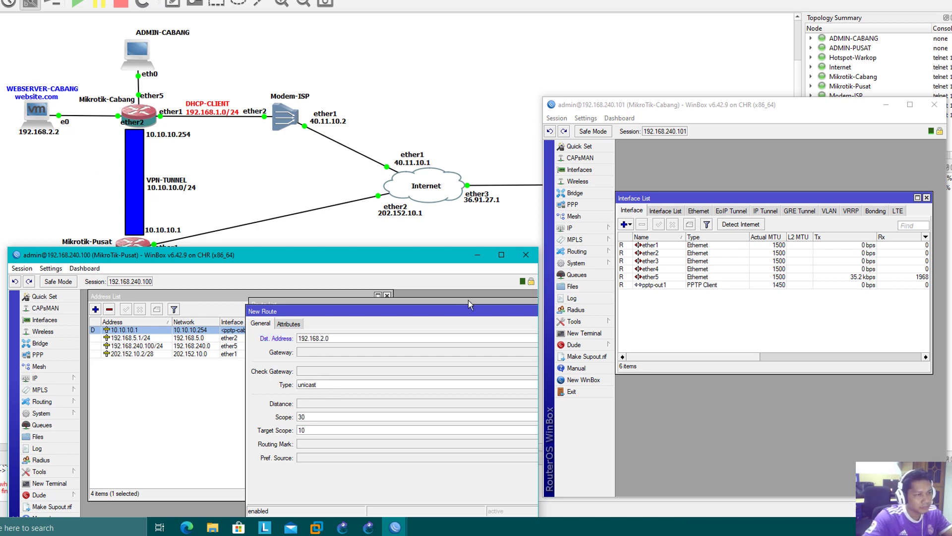
click(569, 227)
click(635, 251)
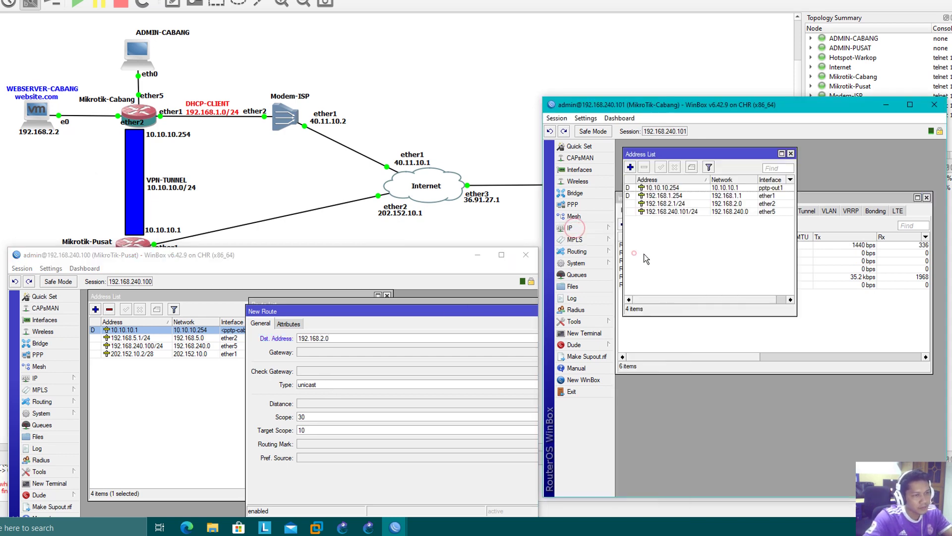
click(673, 204)
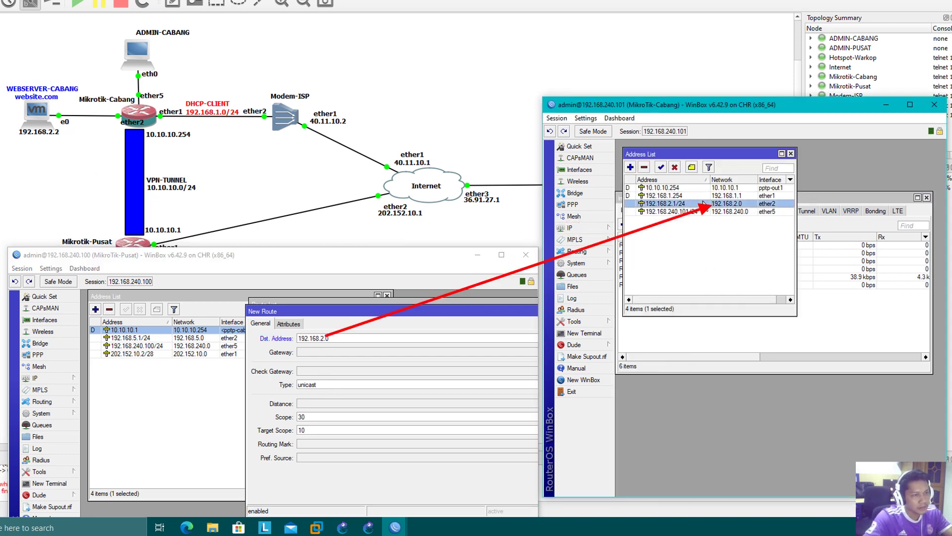
click(349, 336)
text(/24)
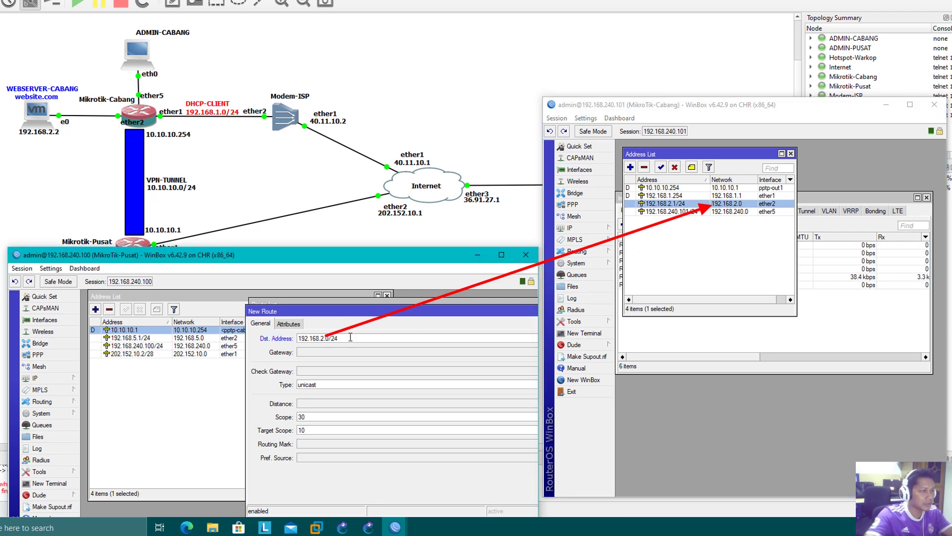
click(357, 353)
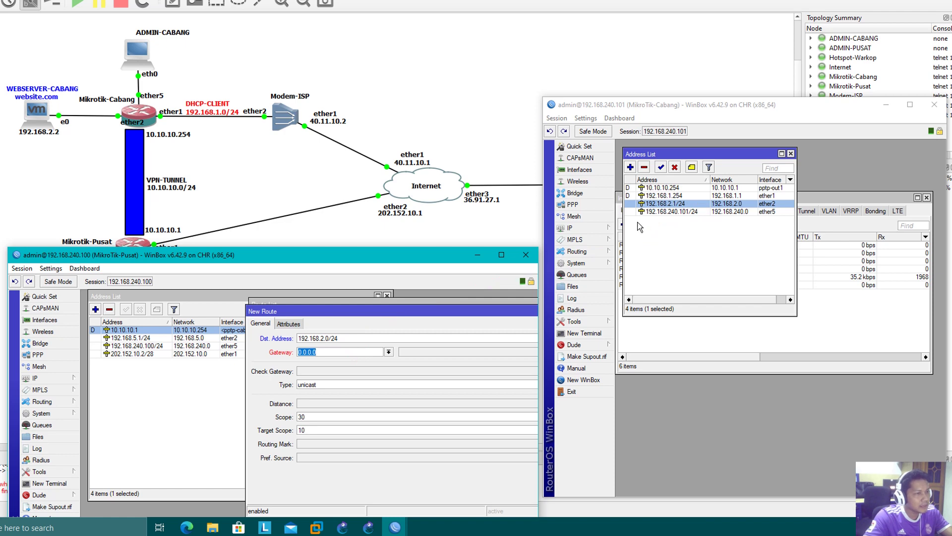
click(670, 188)
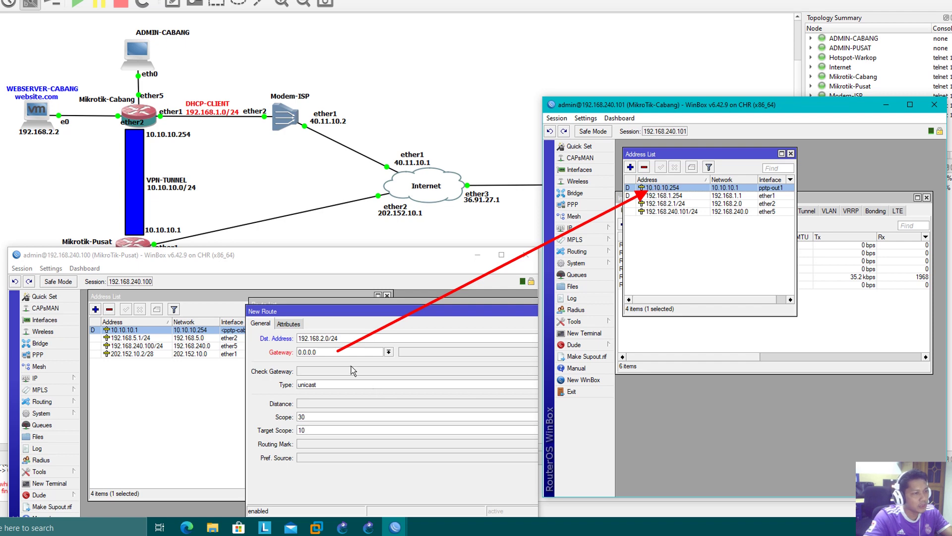
click(341, 351)
text(10)
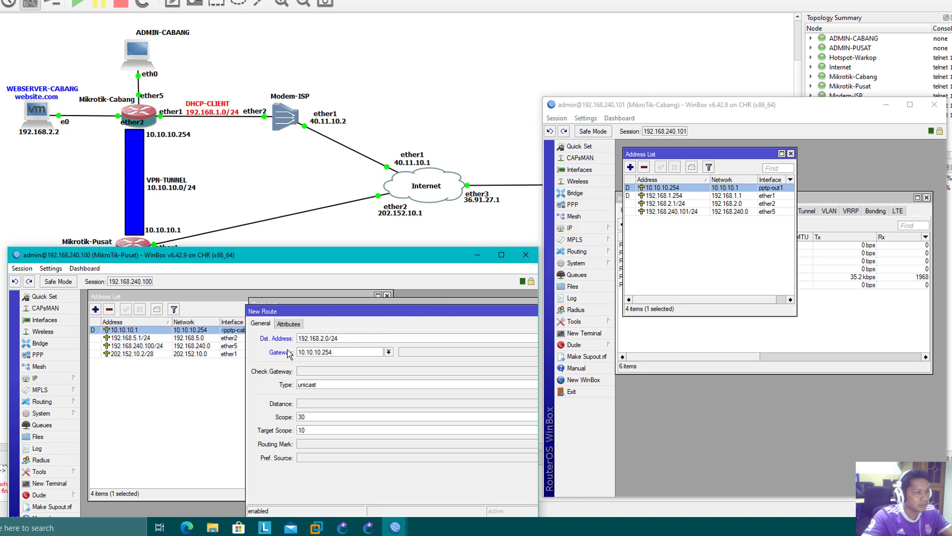
- Apply and save the route, then inspect the new 192.168.2.0/24 entry
drag(419, 311, 318, 313)
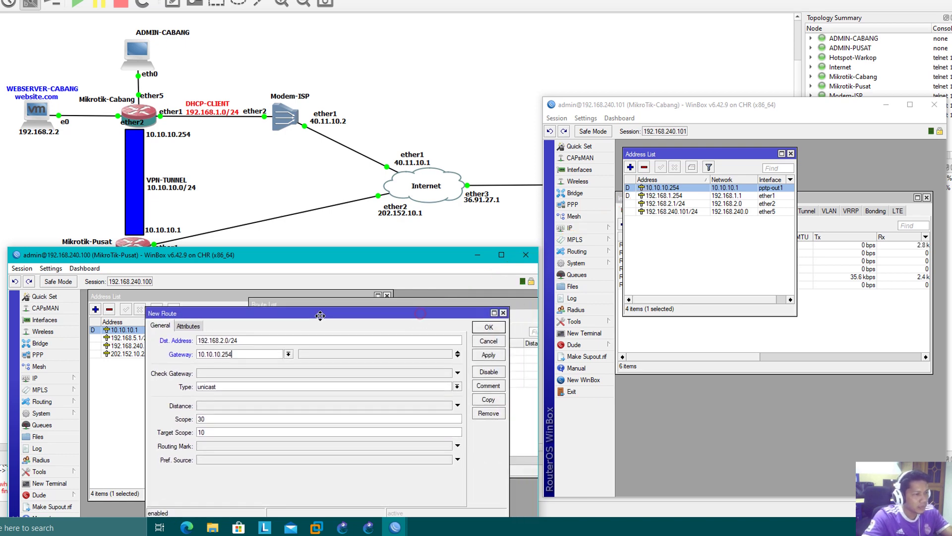
click(491, 356)
click(488, 327)
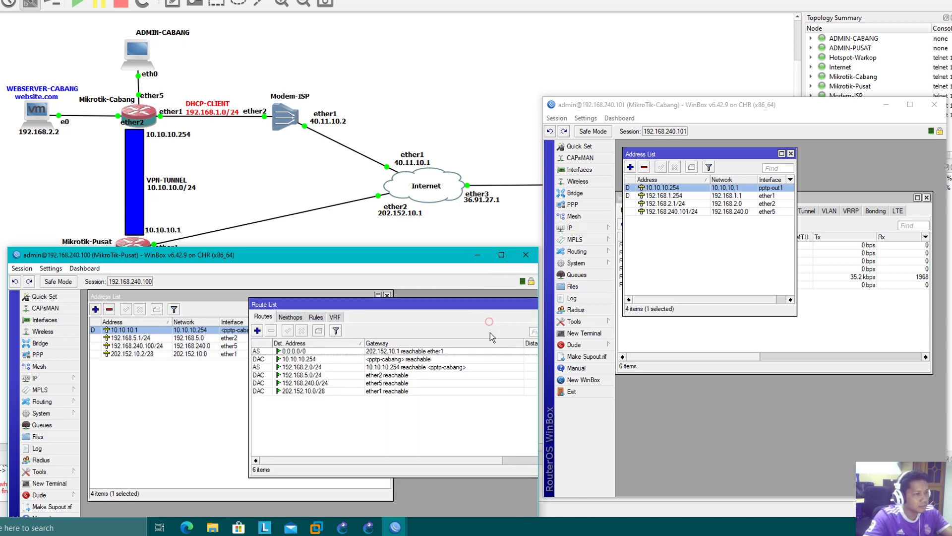
click(312, 359)
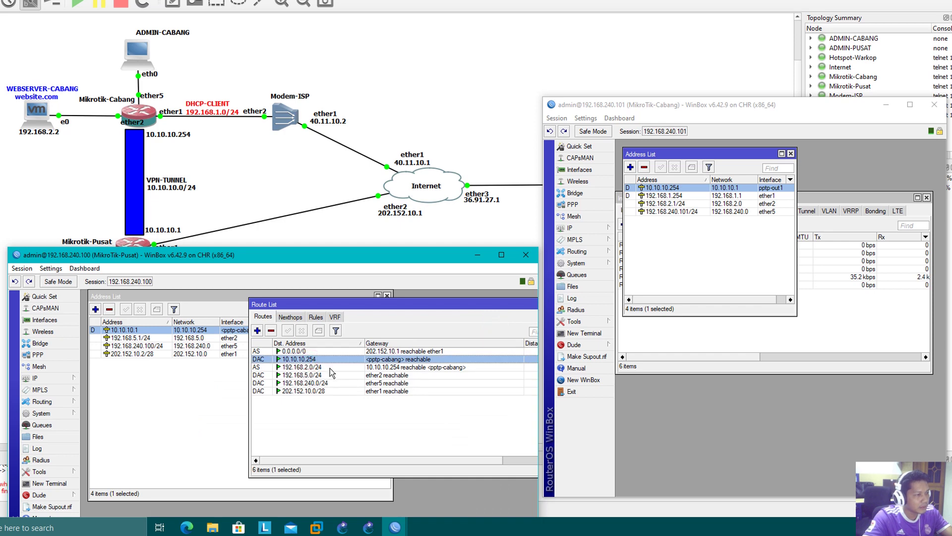
click(314, 367)
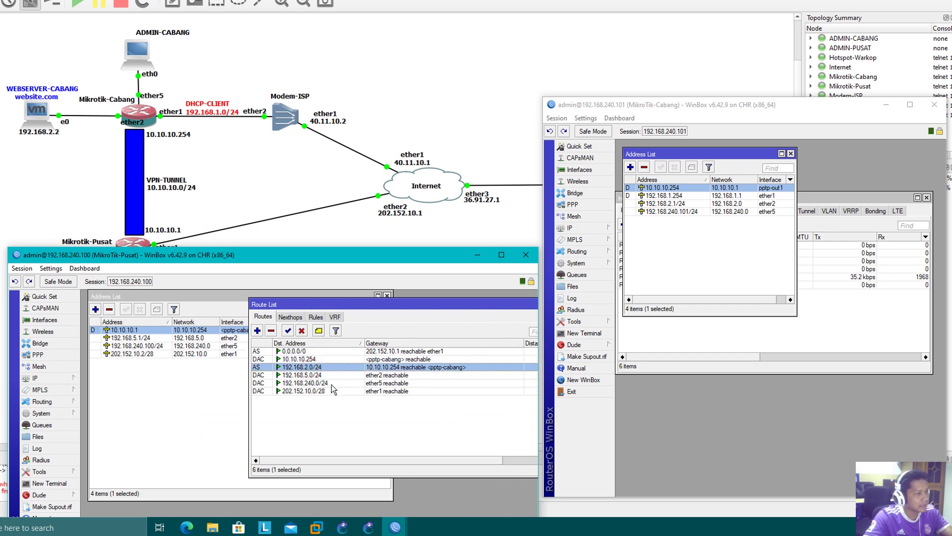
- Ping 192.168.2.1 and 192.168.2.2 from a Pusat terminal, then close the terminal
click(48, 483)
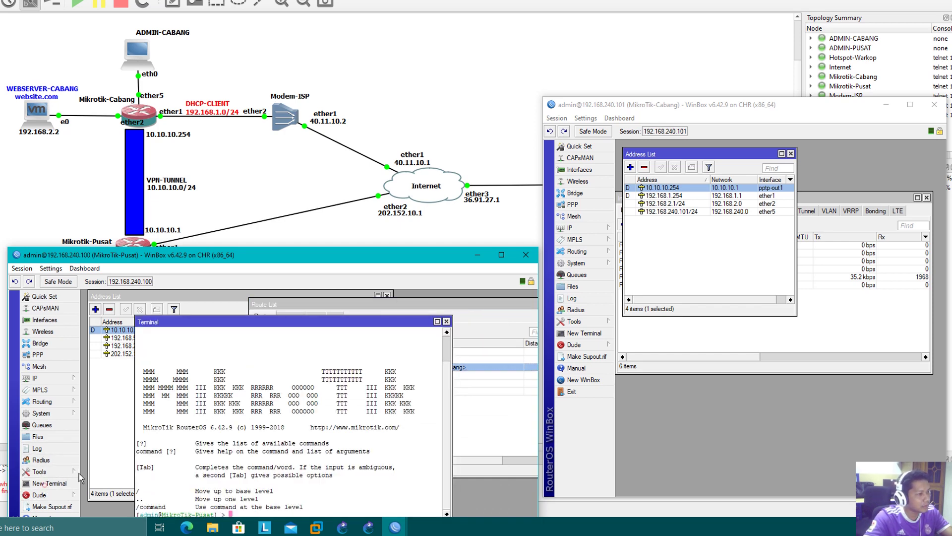
drag(300, 322, 315, 296)
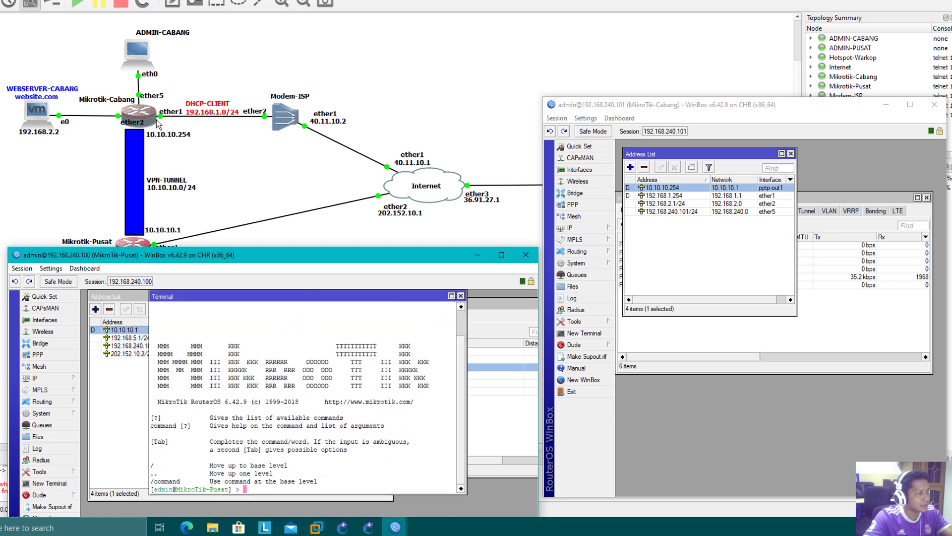
click(678, 204)
text(pi)
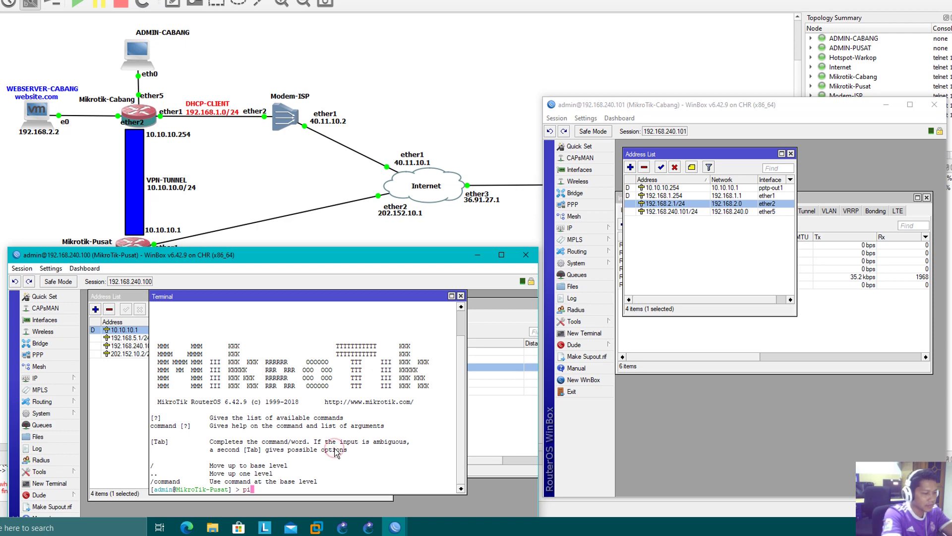
text(ng 192.168.2.1)
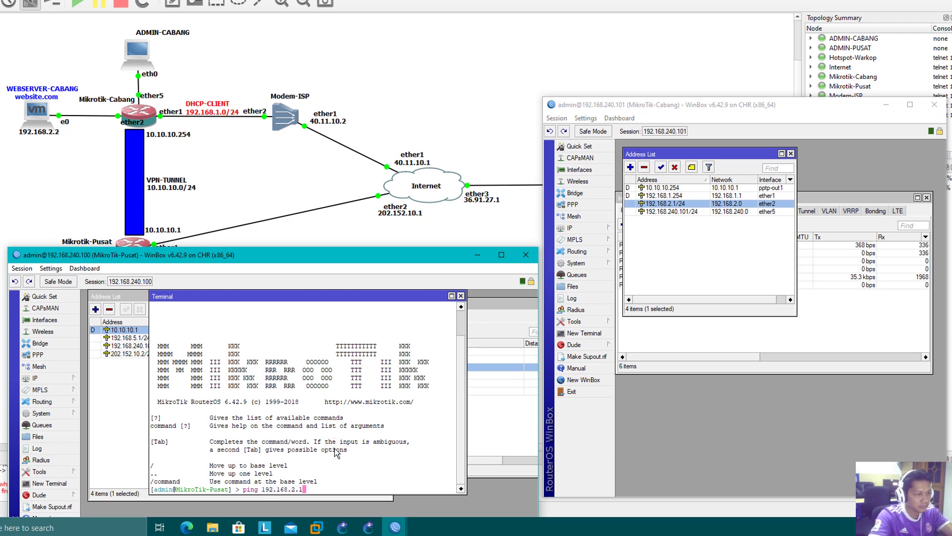
key(Return)
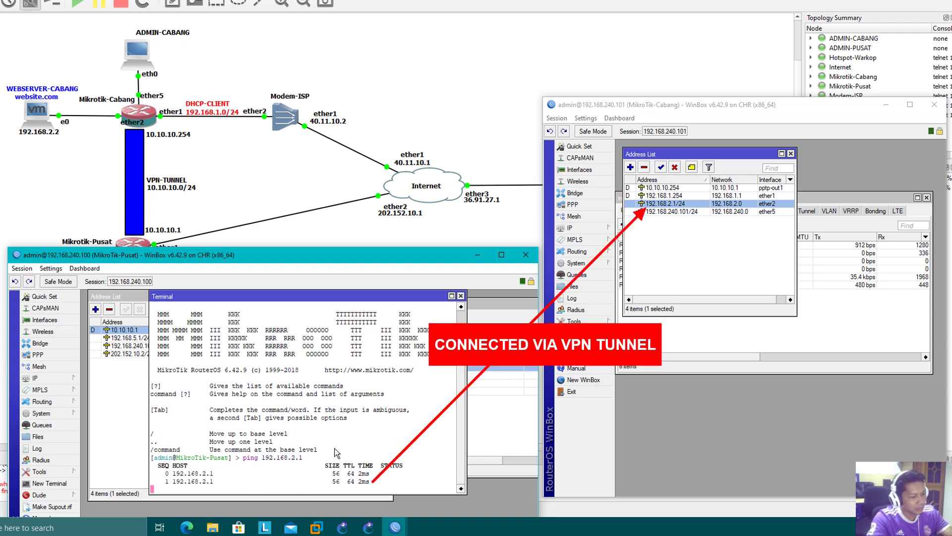
key(ctrl+c)
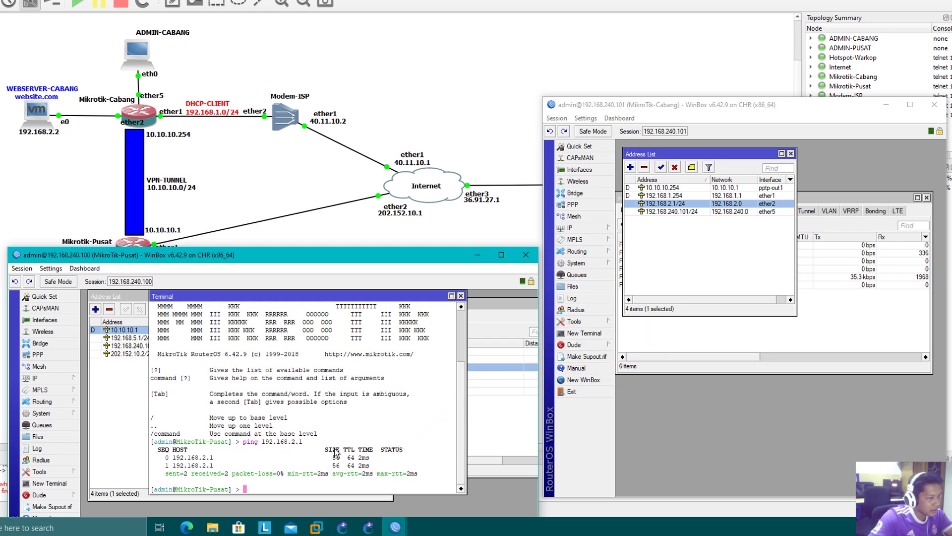
text(ping )
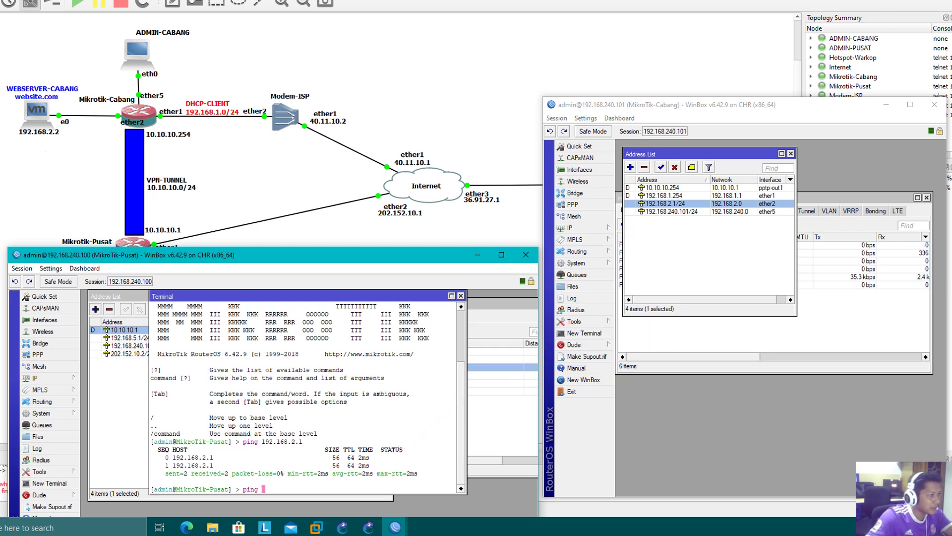
text(192)
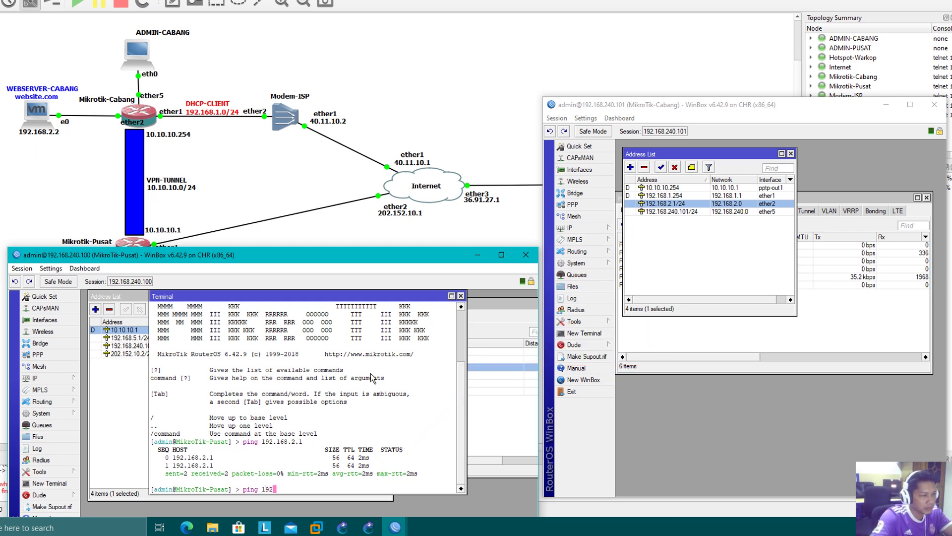
text(.168.2.2)
key(Return)
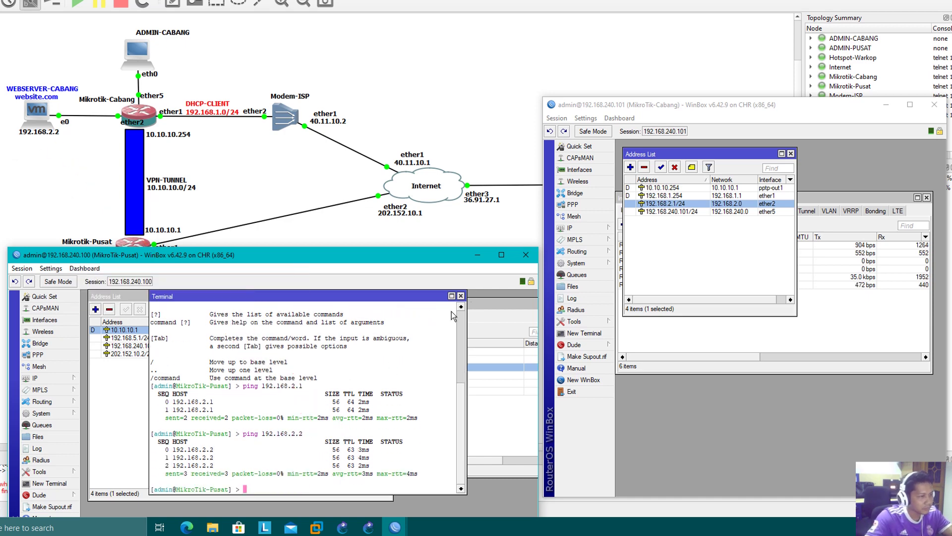
click(461, 295)
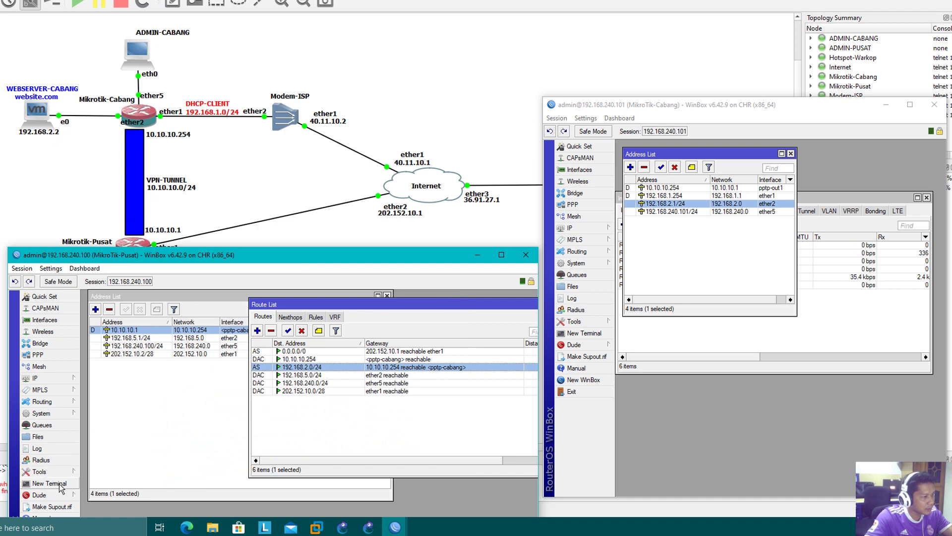
- Traceroute to 192.168.2.2 from Pusat and confirm the first hop is 10.10.10.254
click(62, 416)
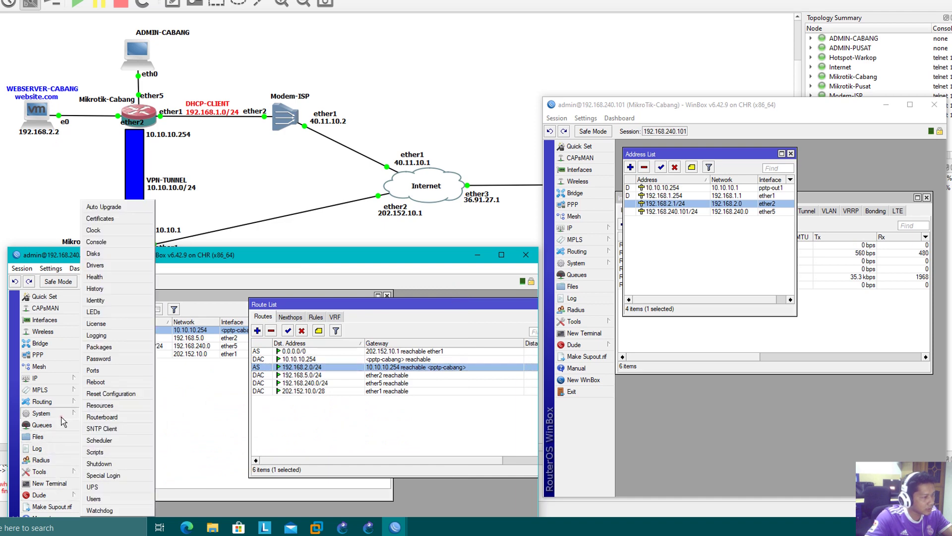
click(48, 472)
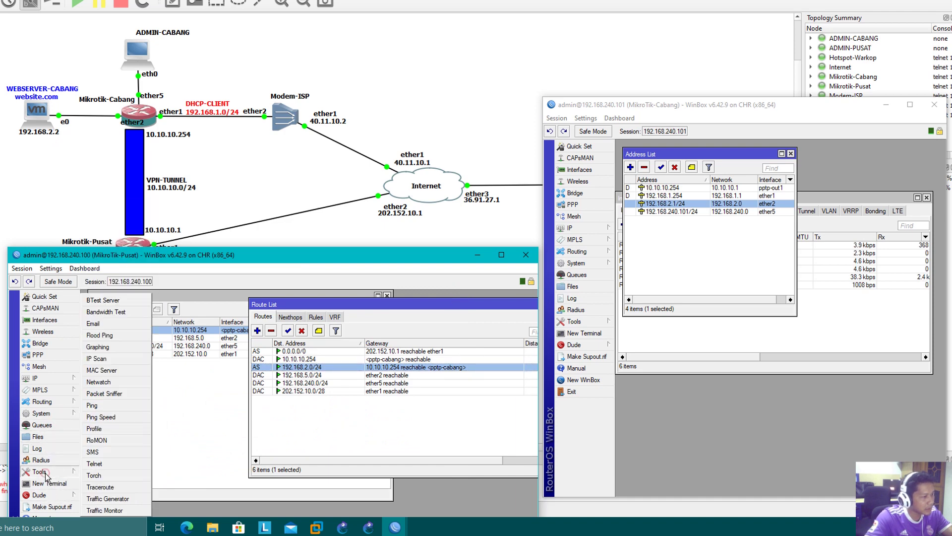
click(94, 486)
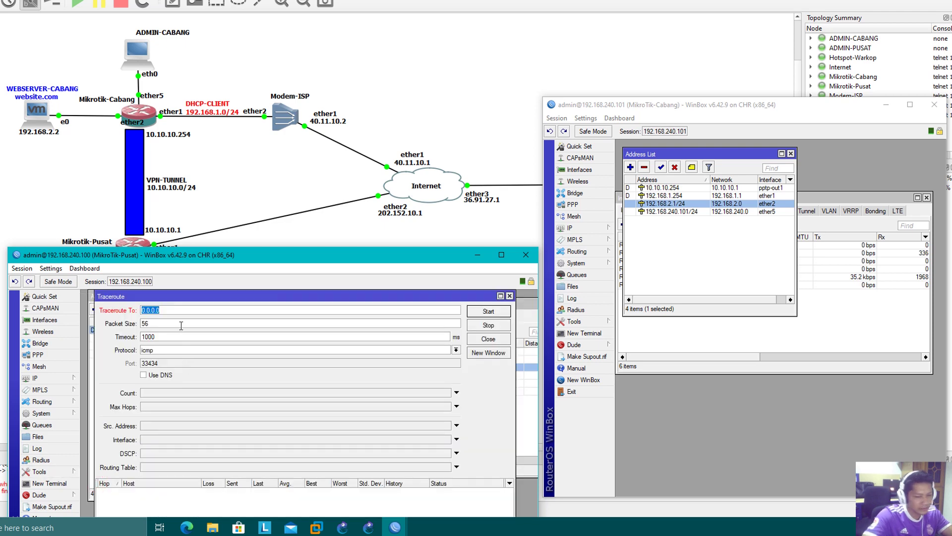
text(192.168.2.)
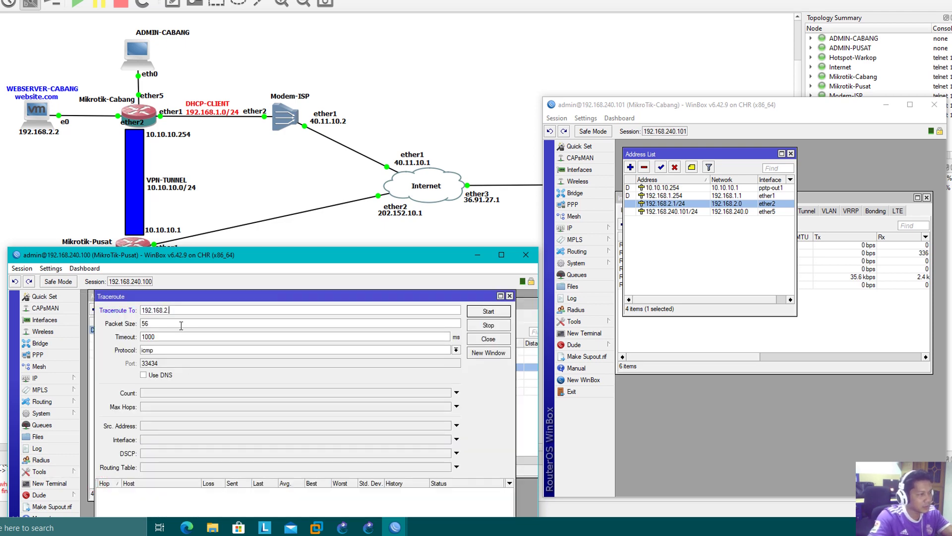
text(2)
click(480, 312)
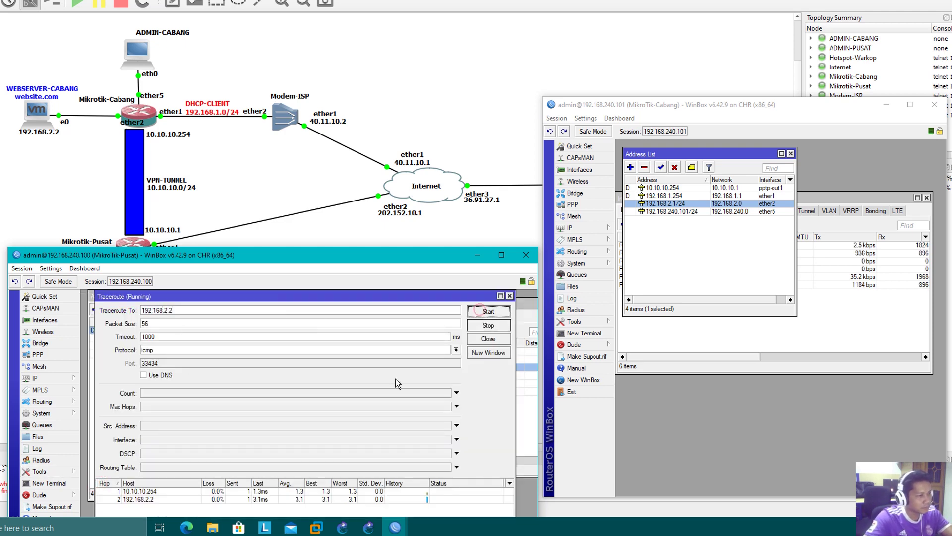
click(138, 499)
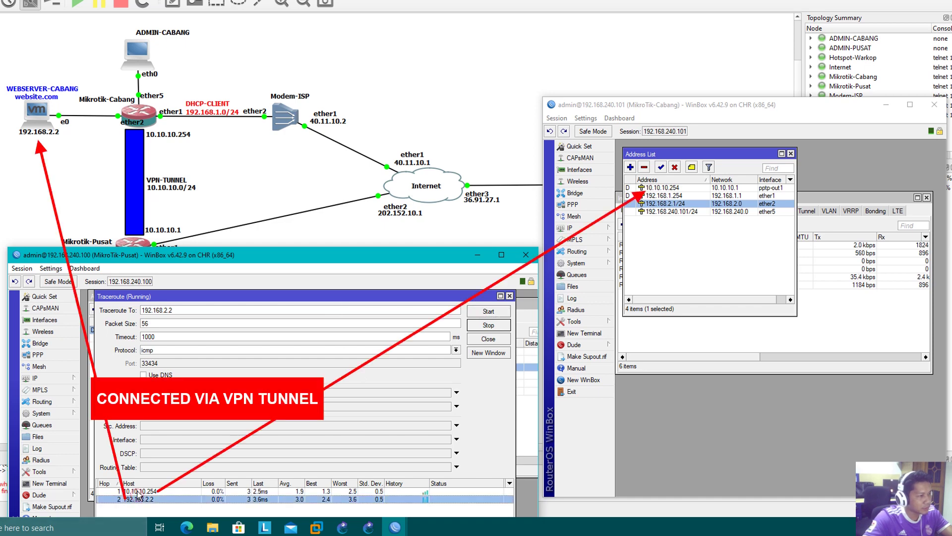
click(138, 490)
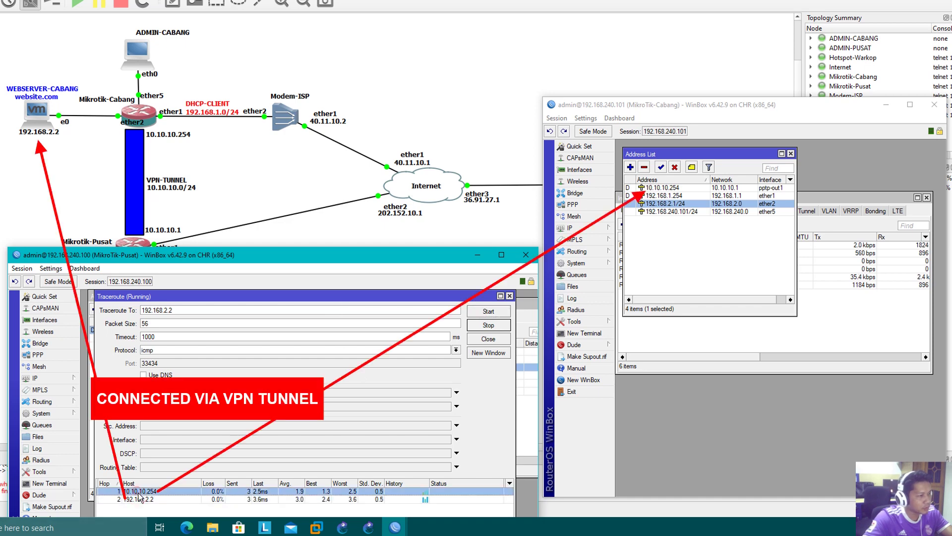
click(680, 188)
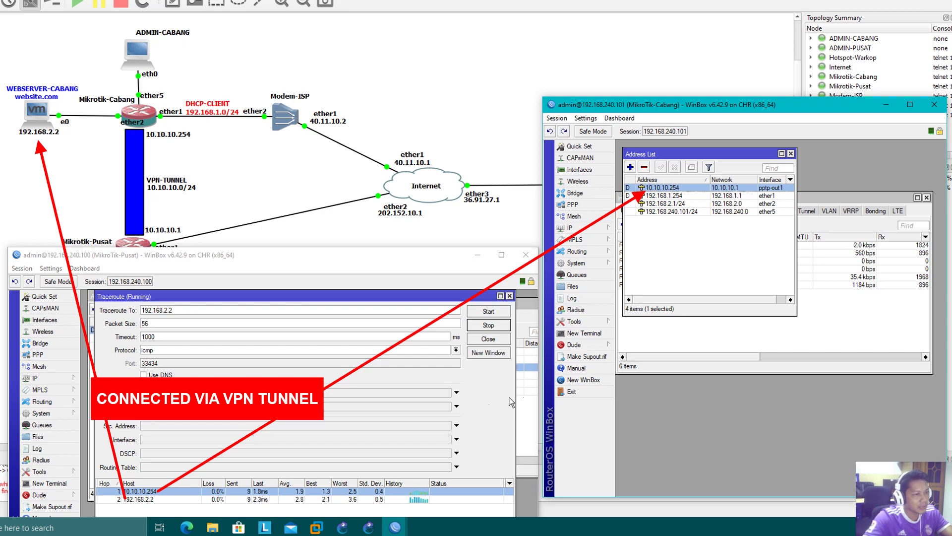
- Close the Traceroute, Route List and Address List windows on Pusat
click(488, 405)
click(509, 296)
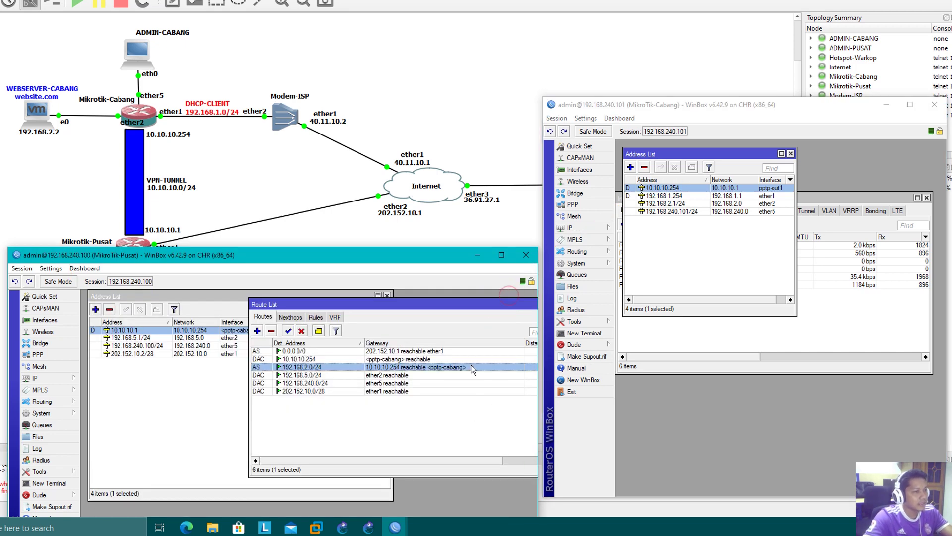
double_click(507, 304)
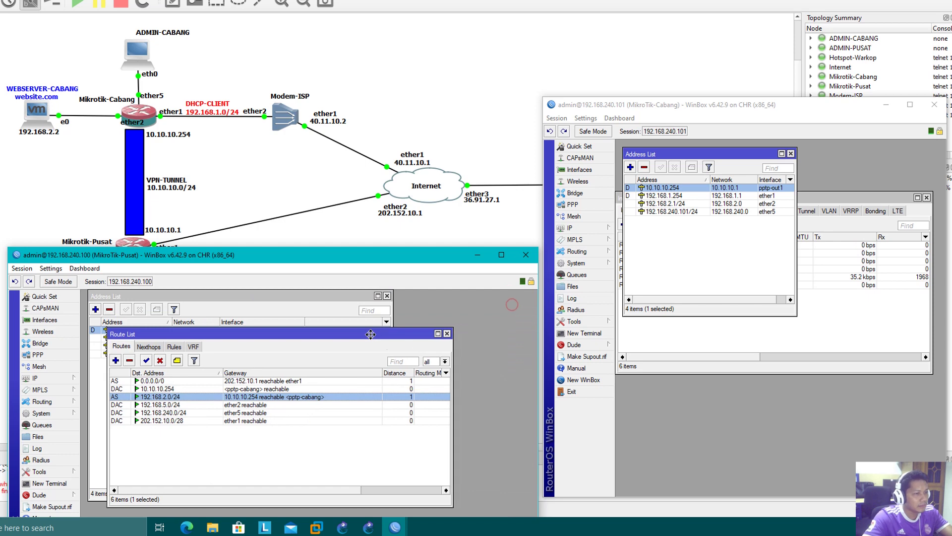
click(447, 333)
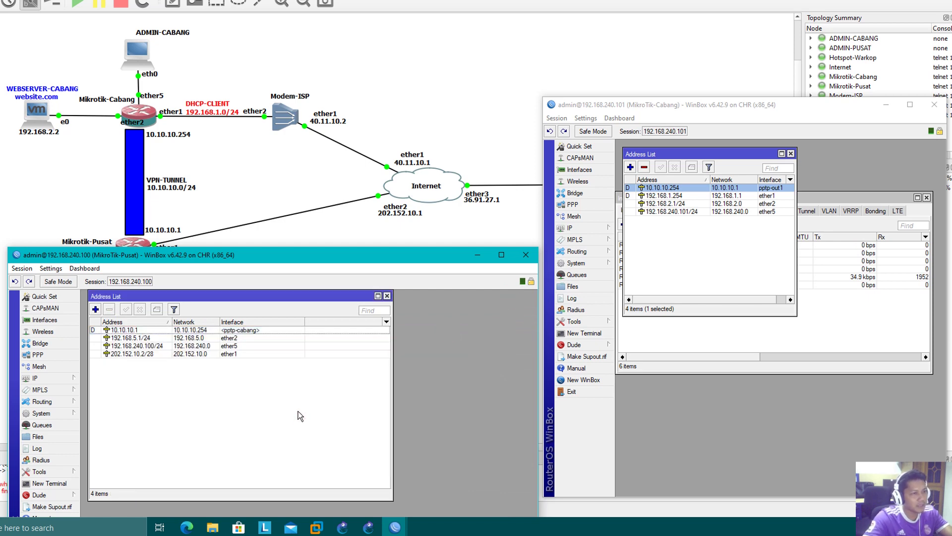
click(386, 296)
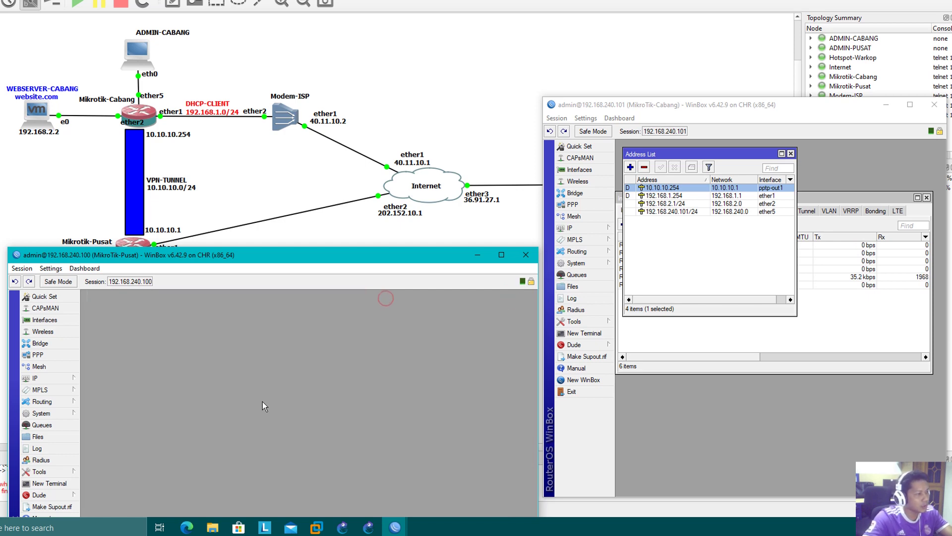
drag(140, 255, 147, 249)
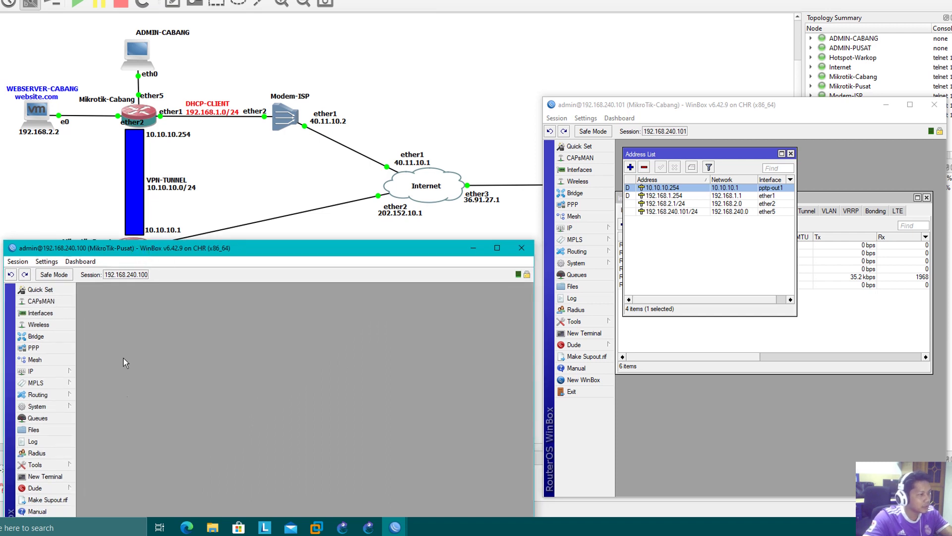
- Add a firewall filter rule with chain output and Dst. Address 192.168.2.2
click(48, 373)
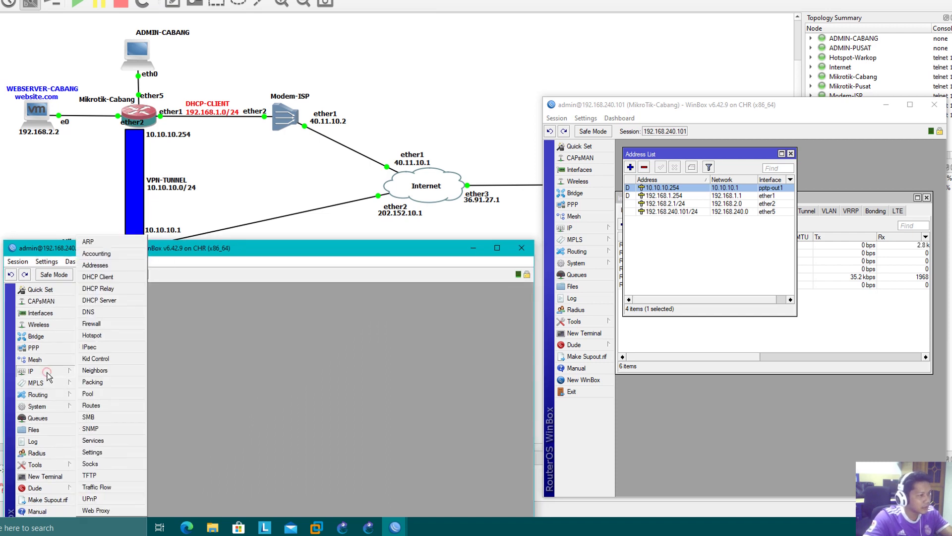
click(103, 326)
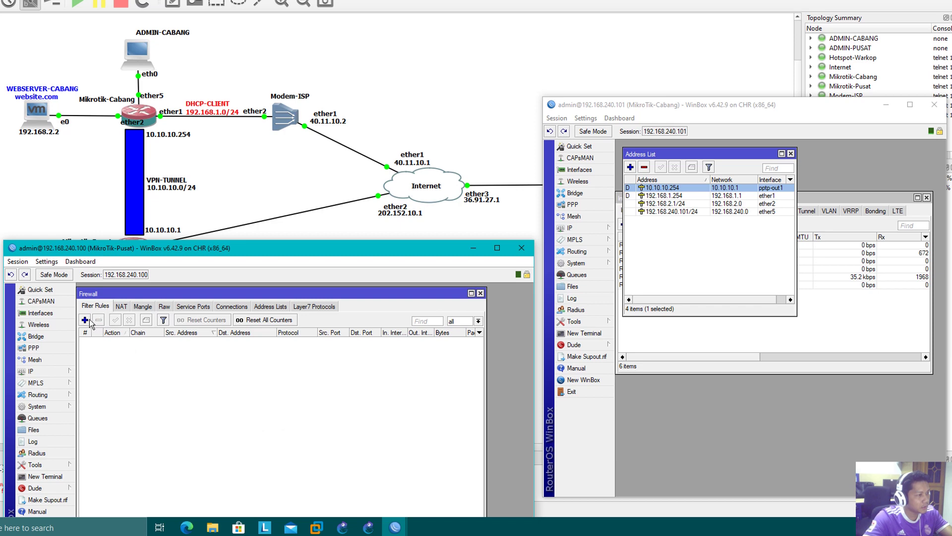
click(86, 321)
click(127, 302)
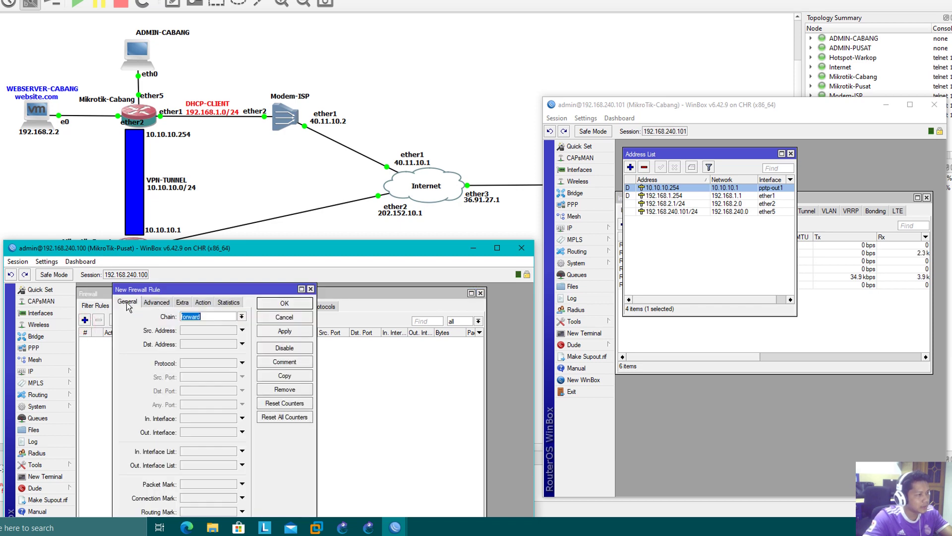
click(243, 317)
click(206, 337)
click(213, 344)
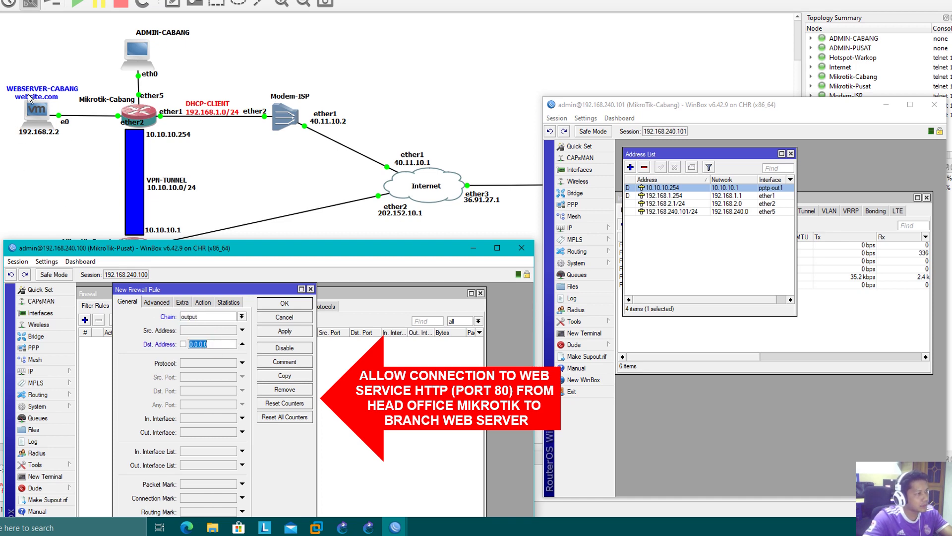
text(192)
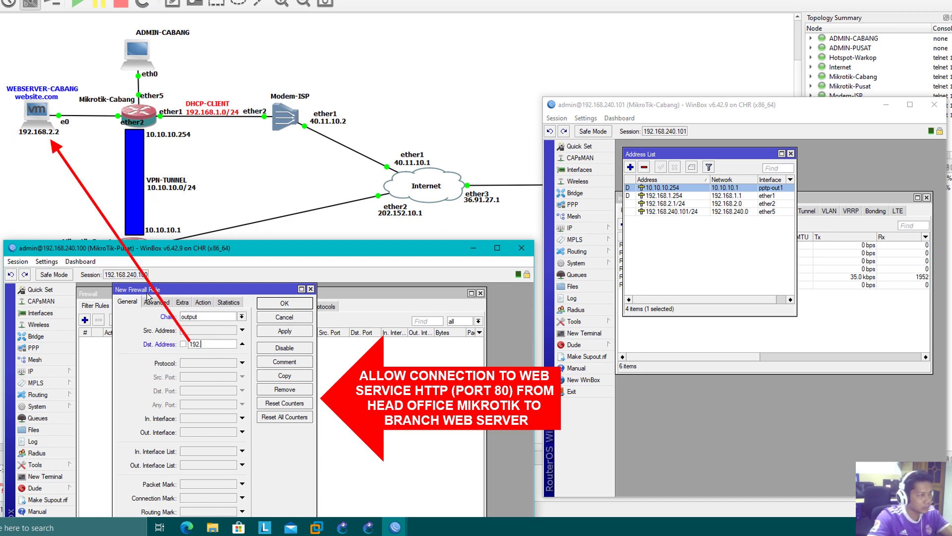
text(.168.2.2)
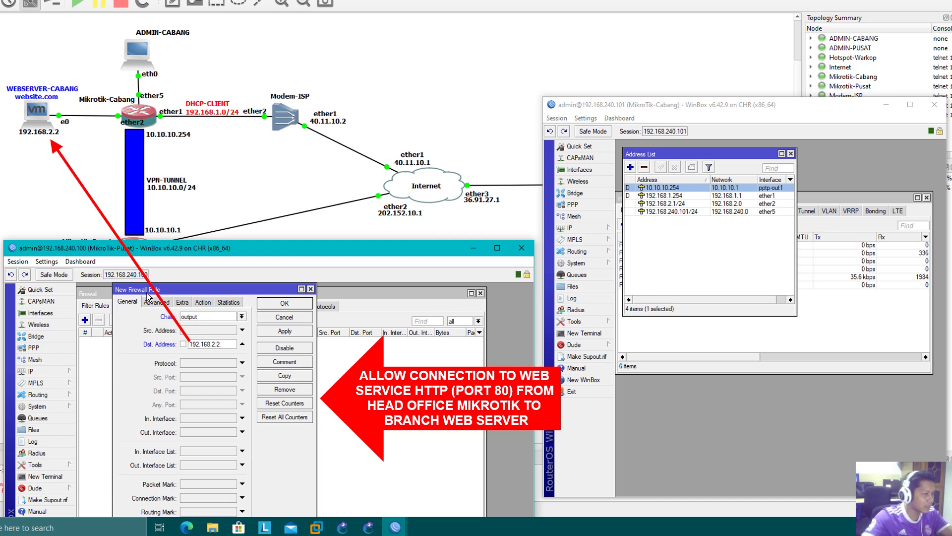
- Match protocol tcp on Dst. Port 80 with action accept, and save the rule
click(200, 363)
text(6 (tcp)
click(209, 391)
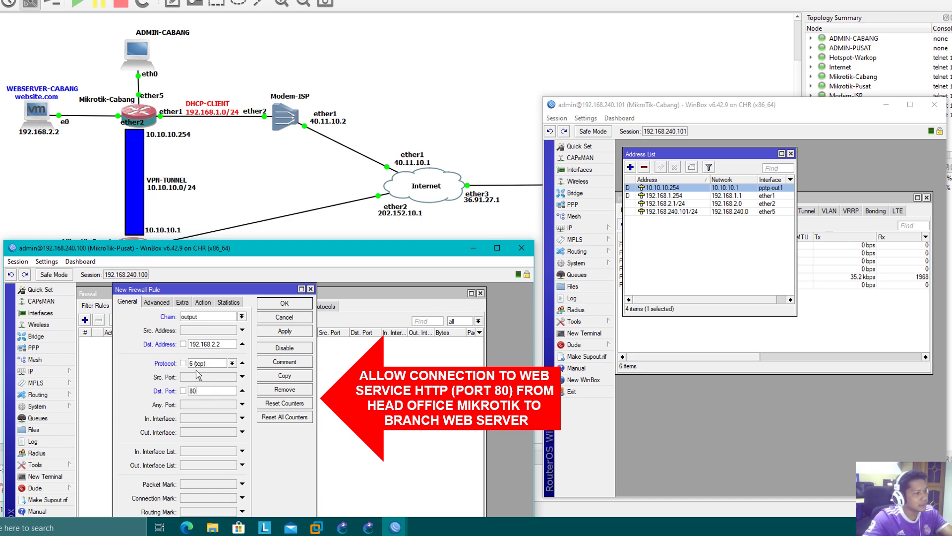
click(202, 302)
click(276, 332)
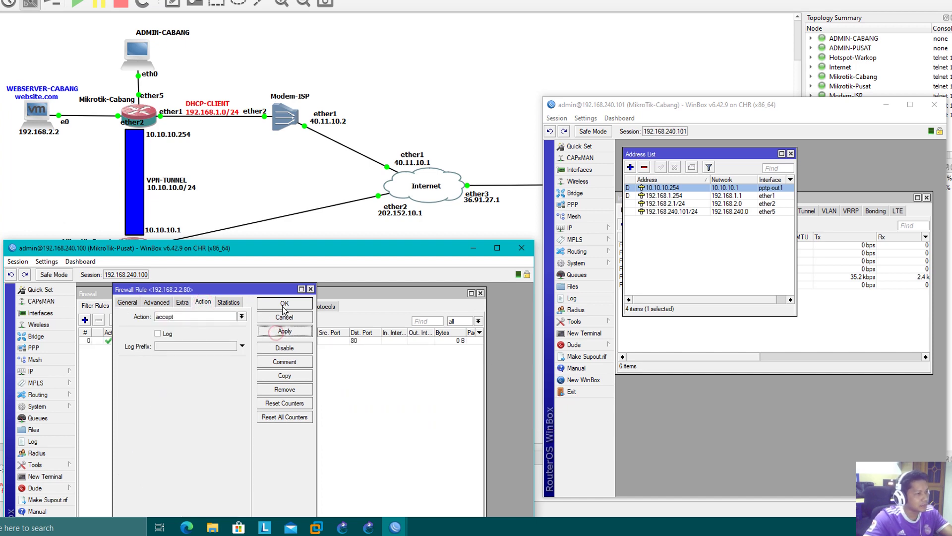
click(283, 305)
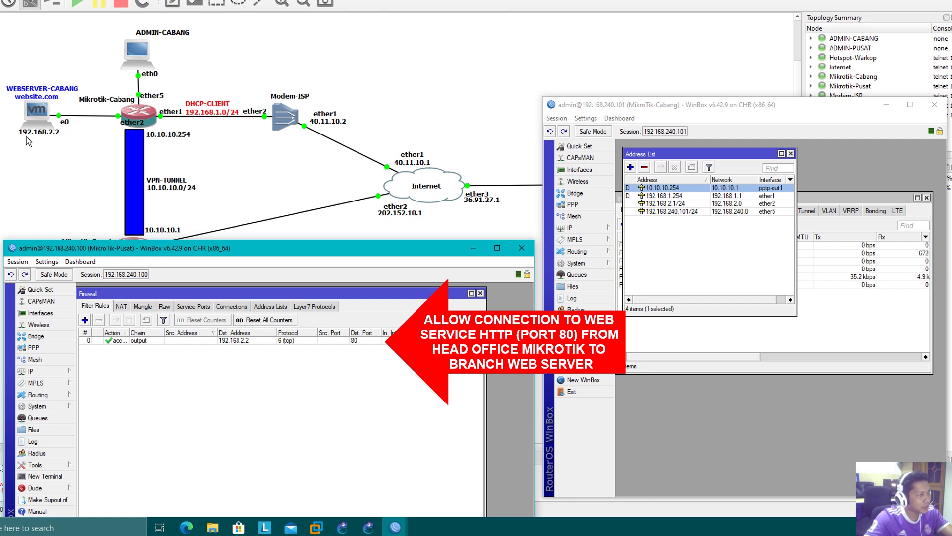
- Add a NAT rule matching TCP to 192.168.2.2 on destination port 80
click(121, 307)
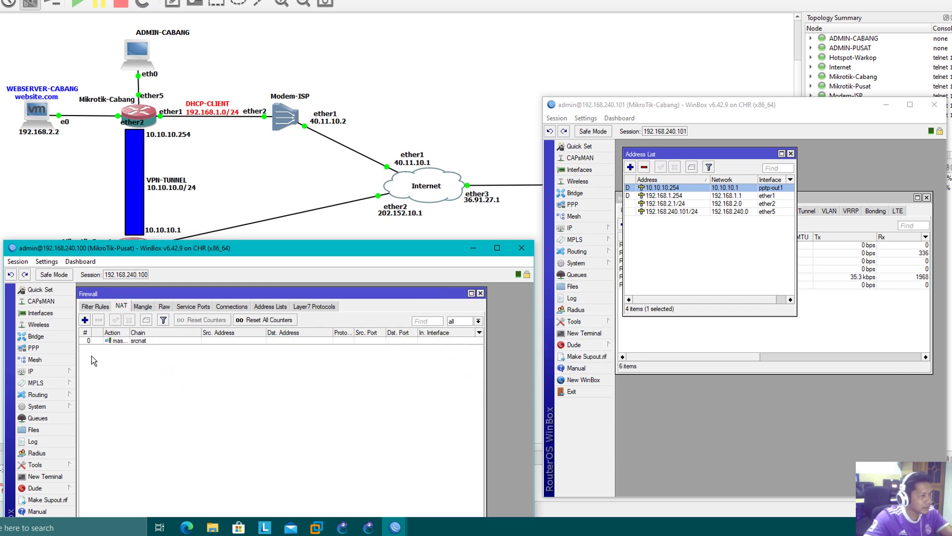
click(85, 319)
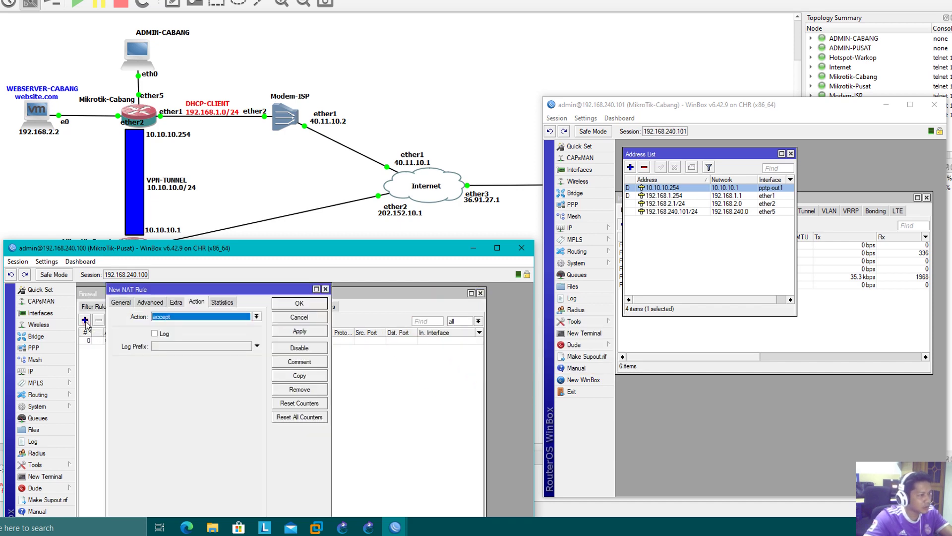
click(121, 301)
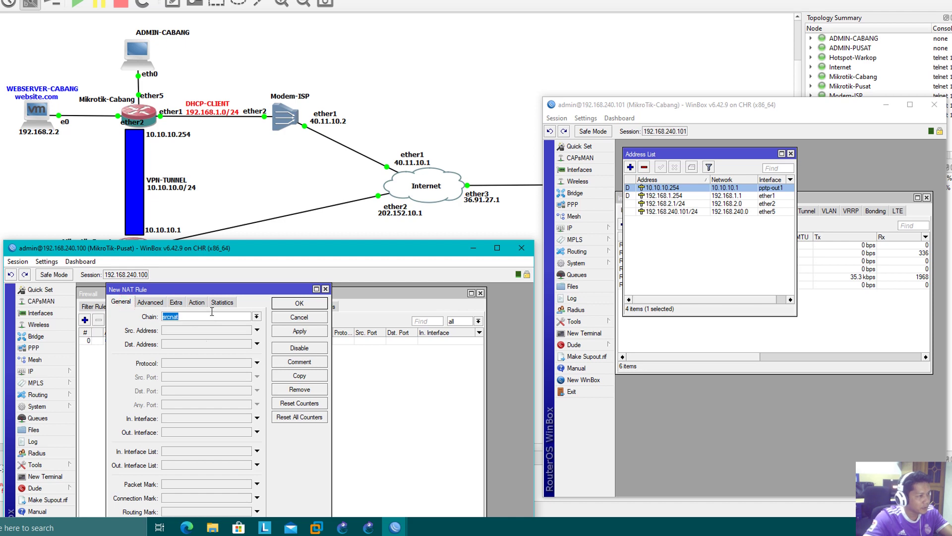
click(187, 344)
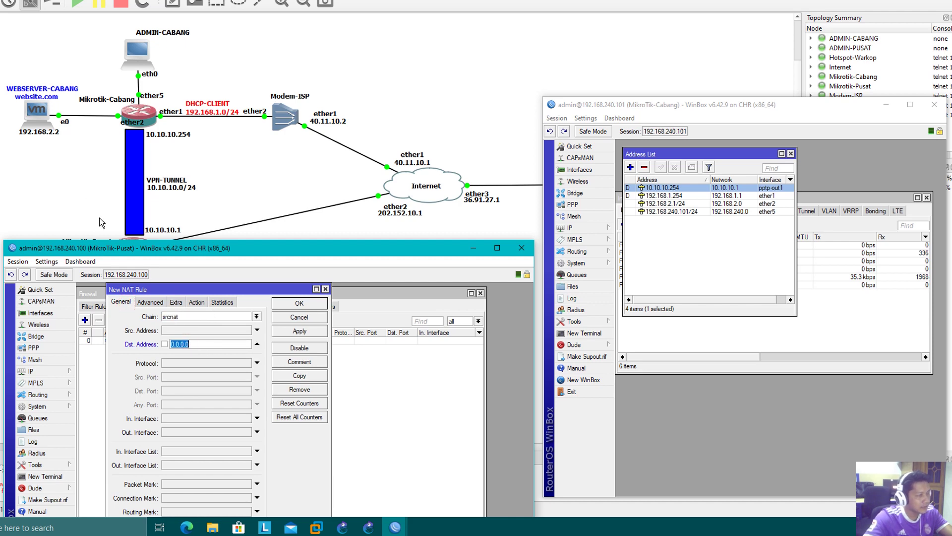
text(192.168.2.2)
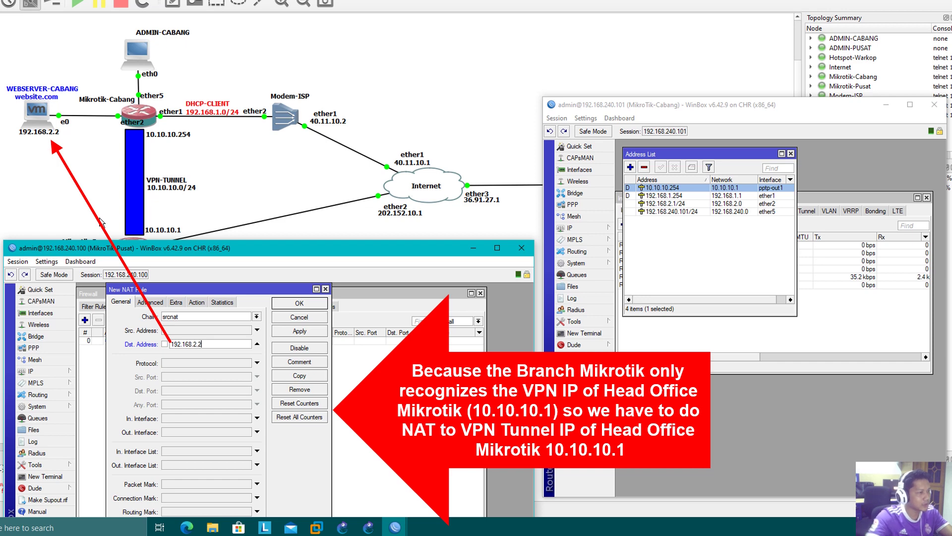
click(209, 366)
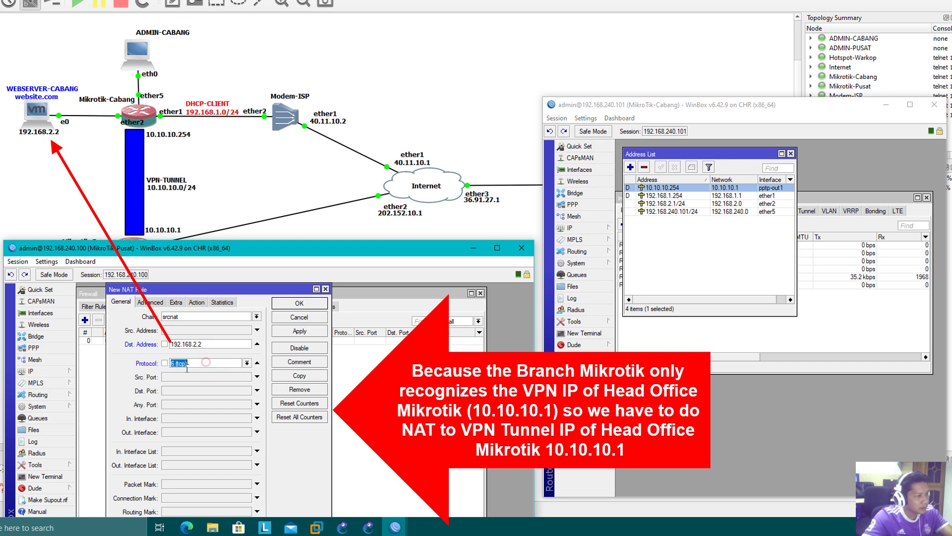
click(182, 391)
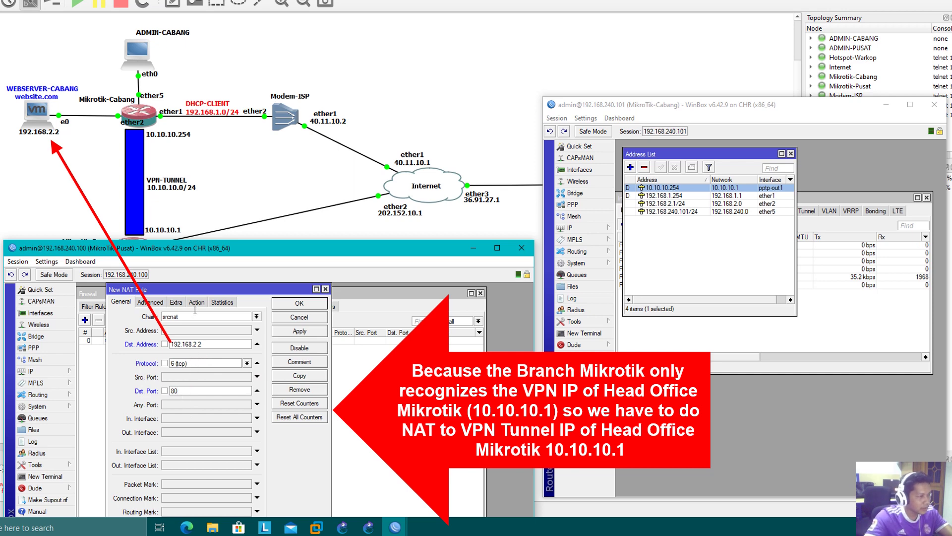
- Set its action to src-nat with To Addresses 10.10.10.1, then apply and close
click(197, 302)
click(178, 316)
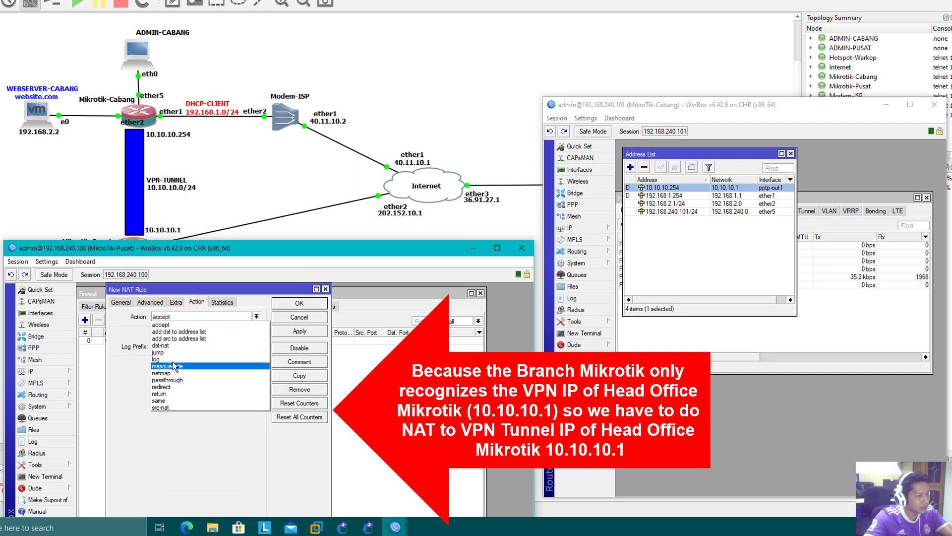
click(174, 407)
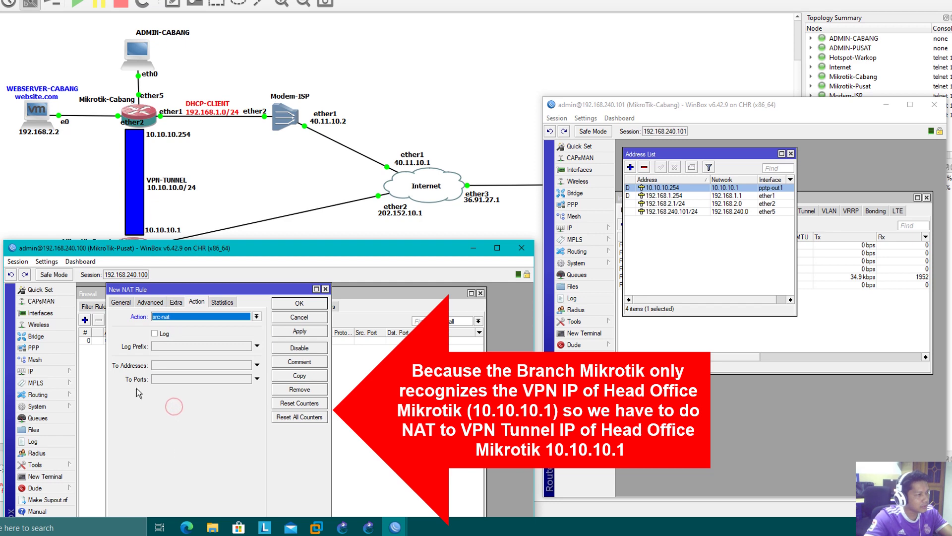
click(158, 365)
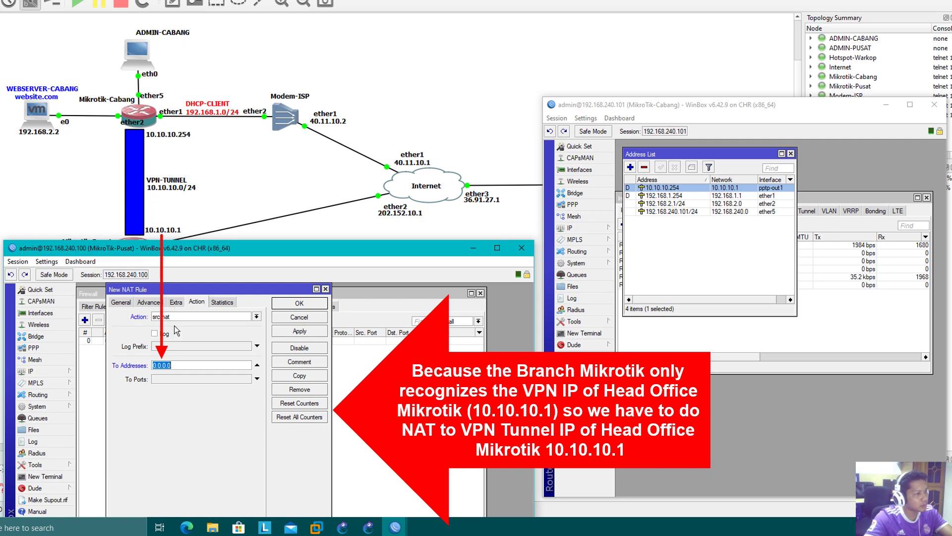
text(10.10.)
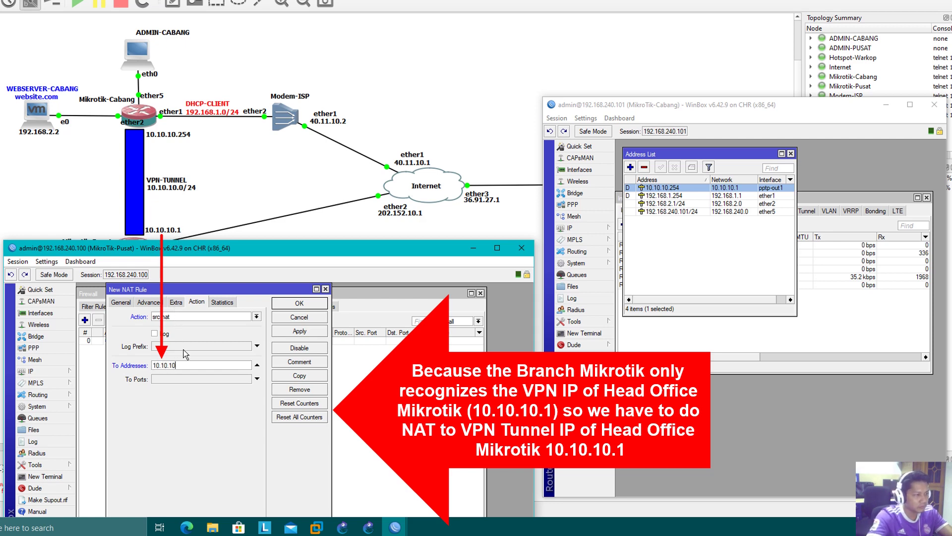
text(10.1)
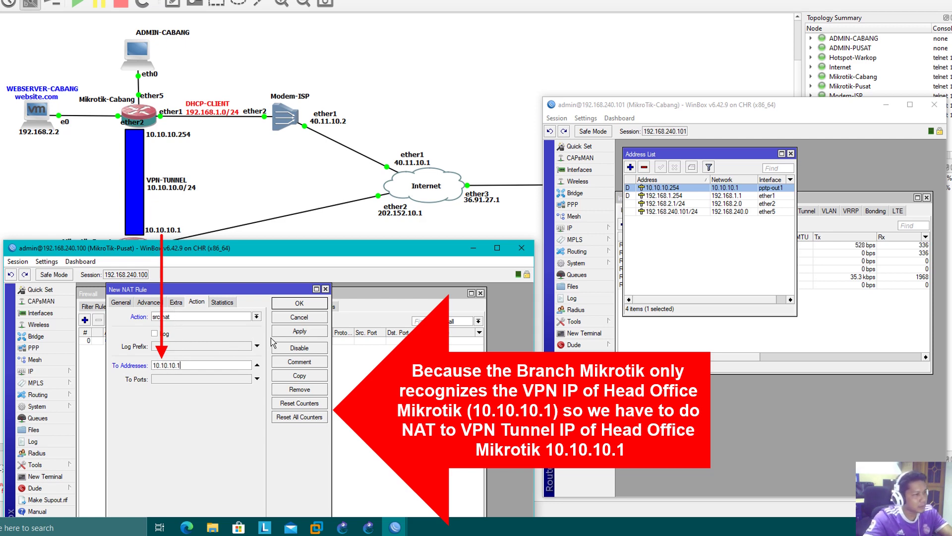
click(292, 333)
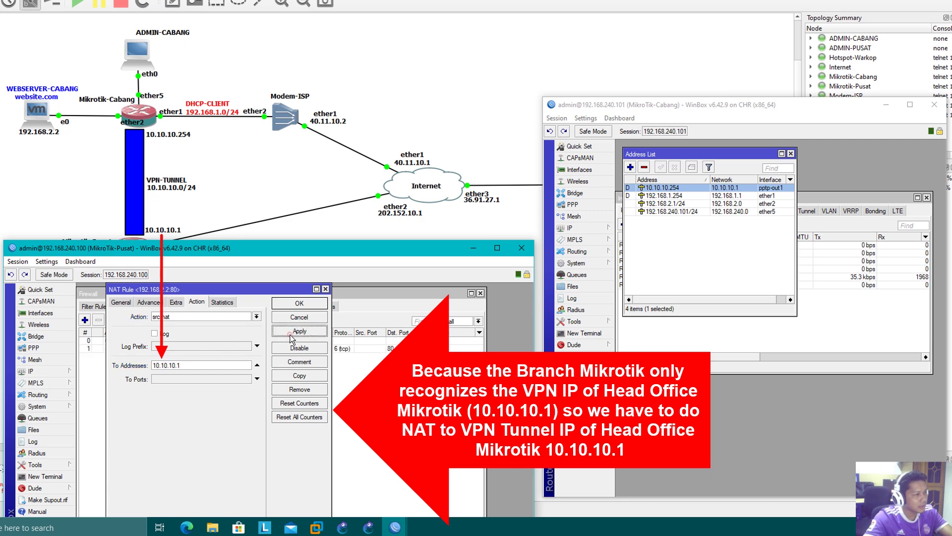
click(299, 303)
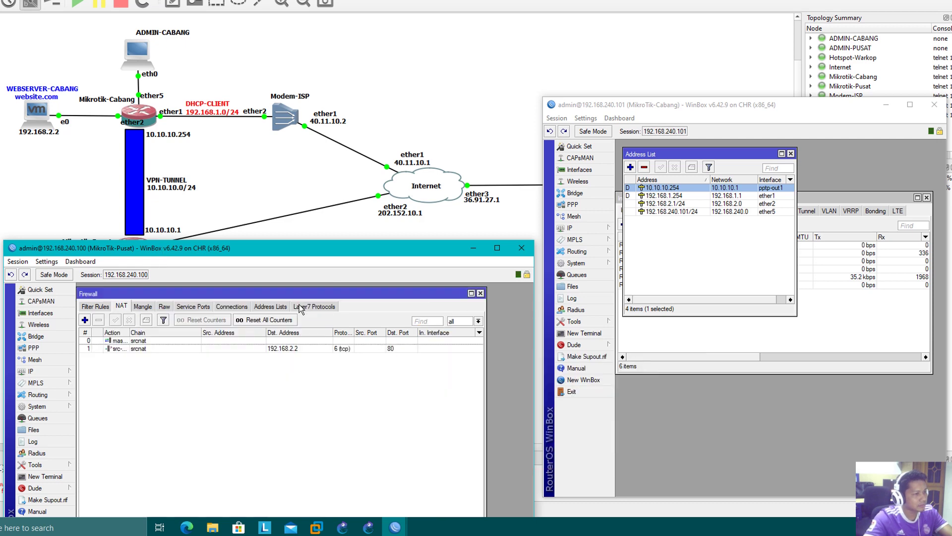
- Check the masquerade rule's General tab, then move the port-80 rule above it
double_click(172, 341)
click(121, 302)
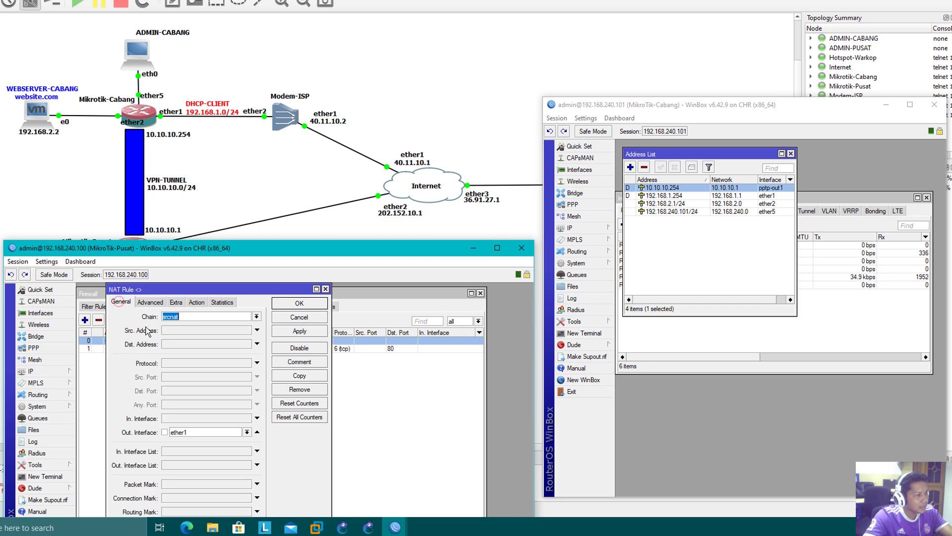
click(325, 289)
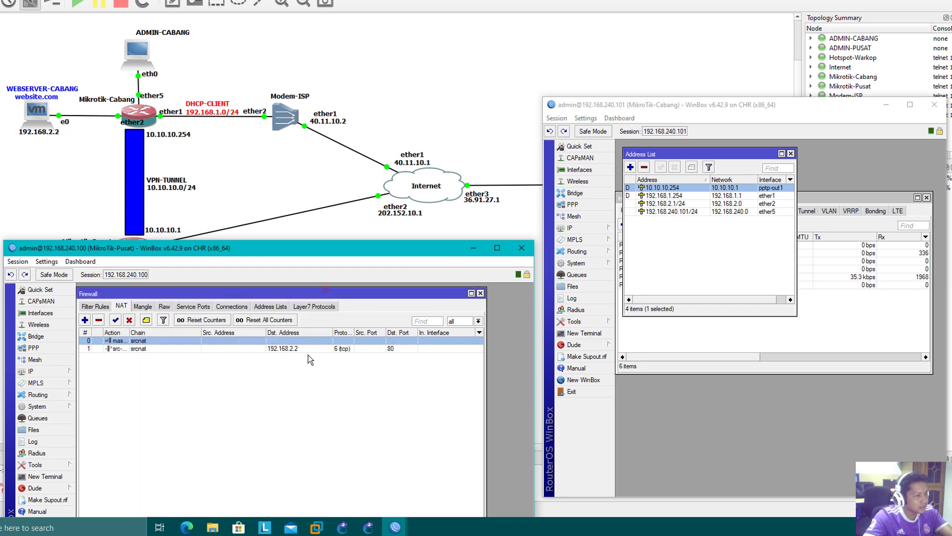
drag(237, 347, 239, 340)
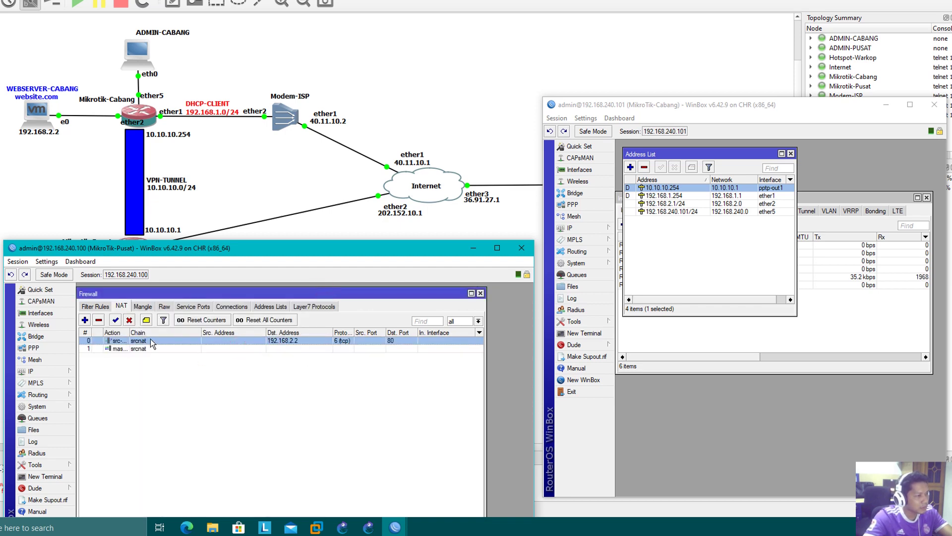
- Reopen the port-80 rule and verify its src-nat translation address 10.10.10.1
double_click(150, 339)
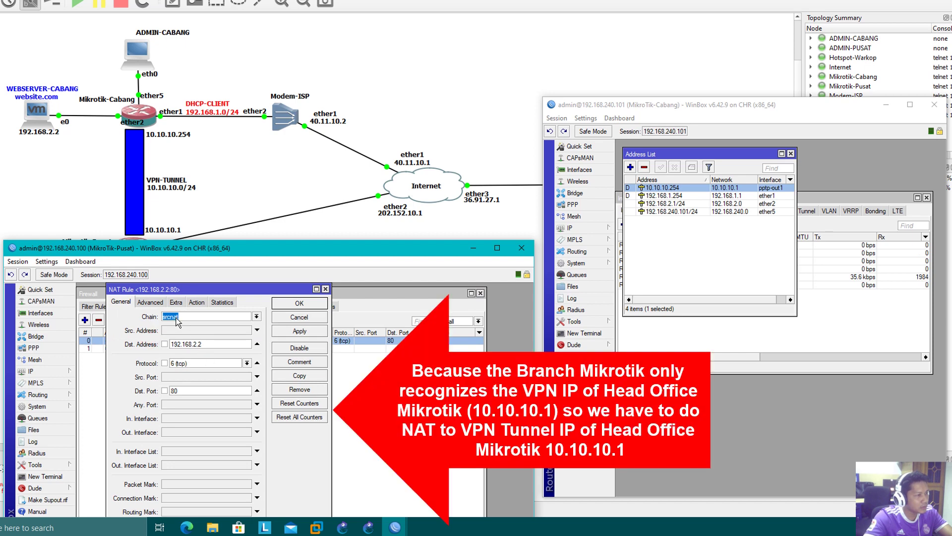
click(196, 302)
click(121, 302)
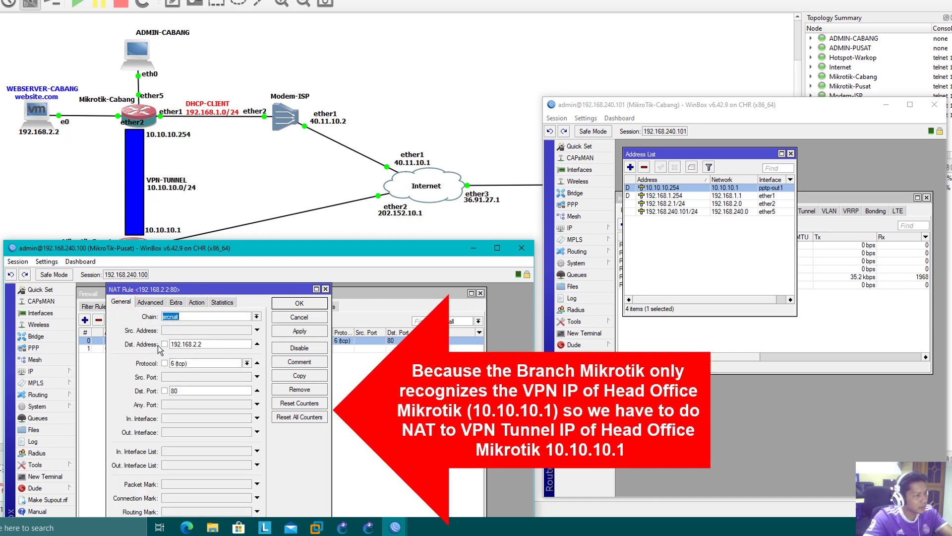
click(196, 302)
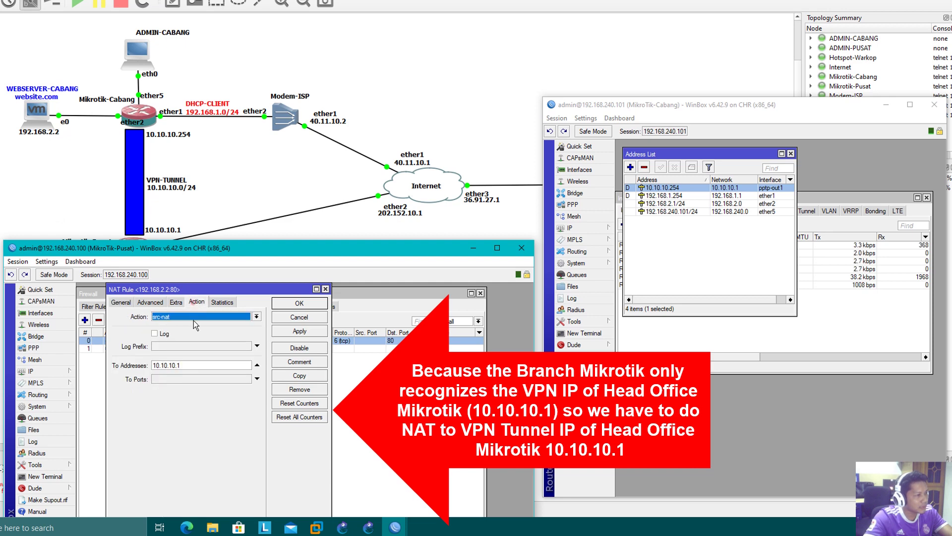
drag(191, 365, 152, 367)
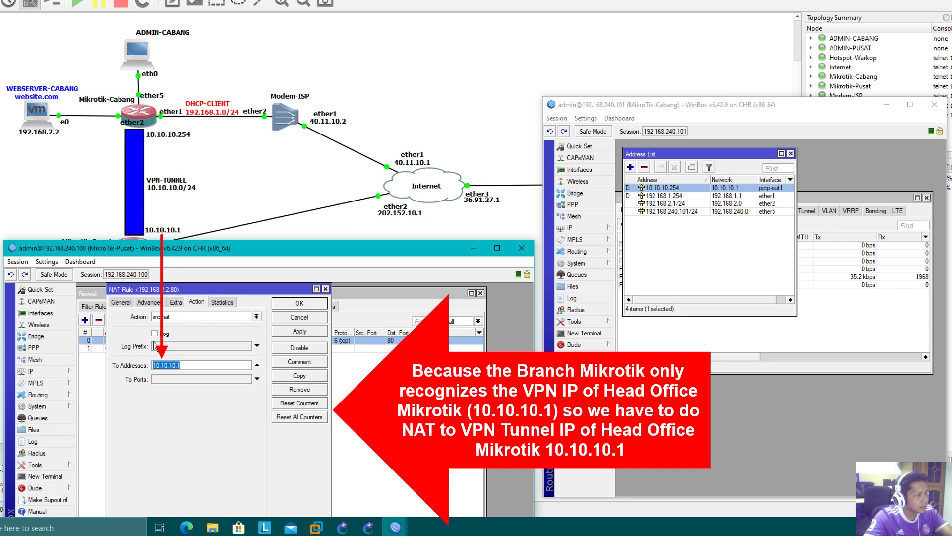
click(185, 366)
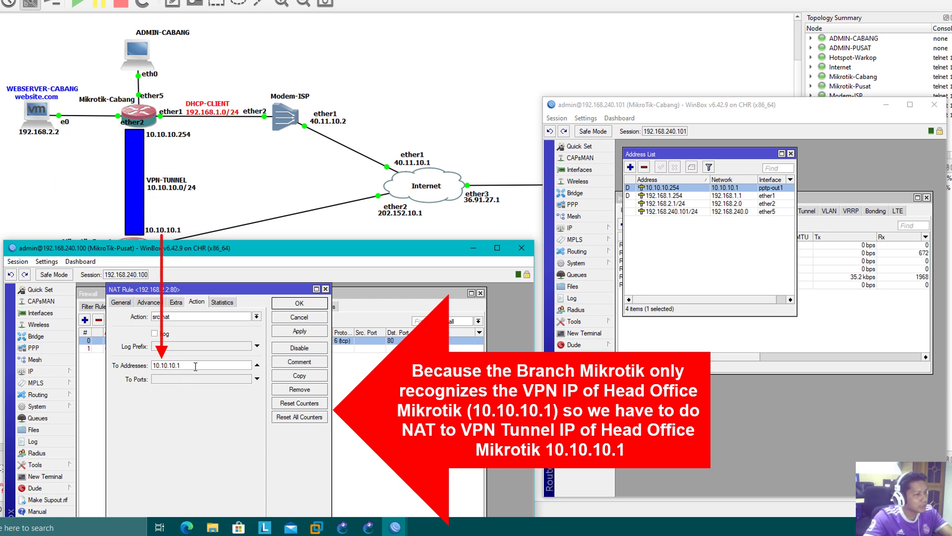
drag(195, 365, 154, 370)
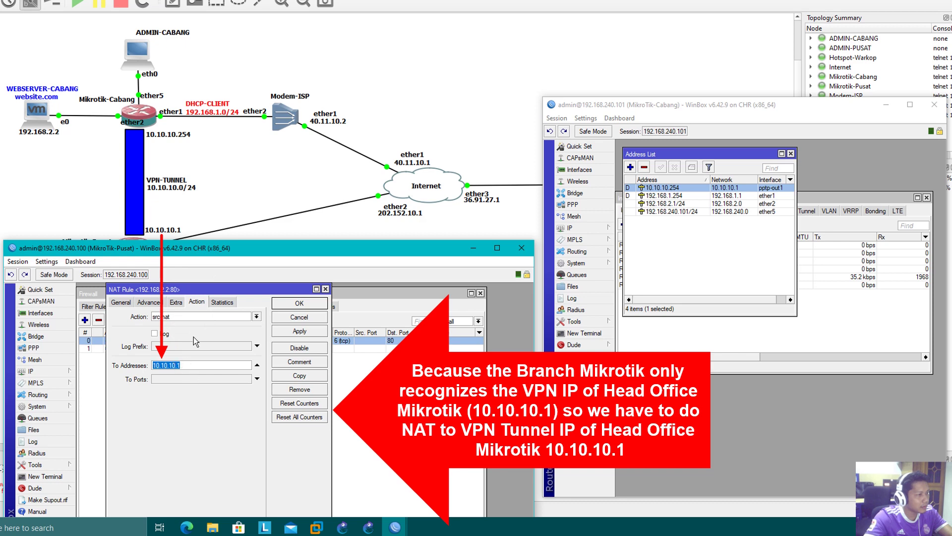
click(201, 366)
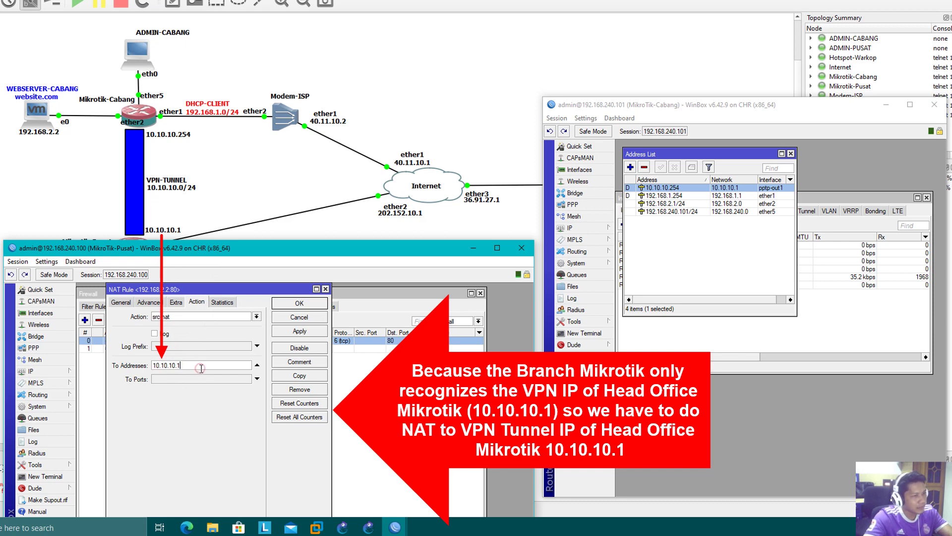
drag(230, 255, 239, 261)
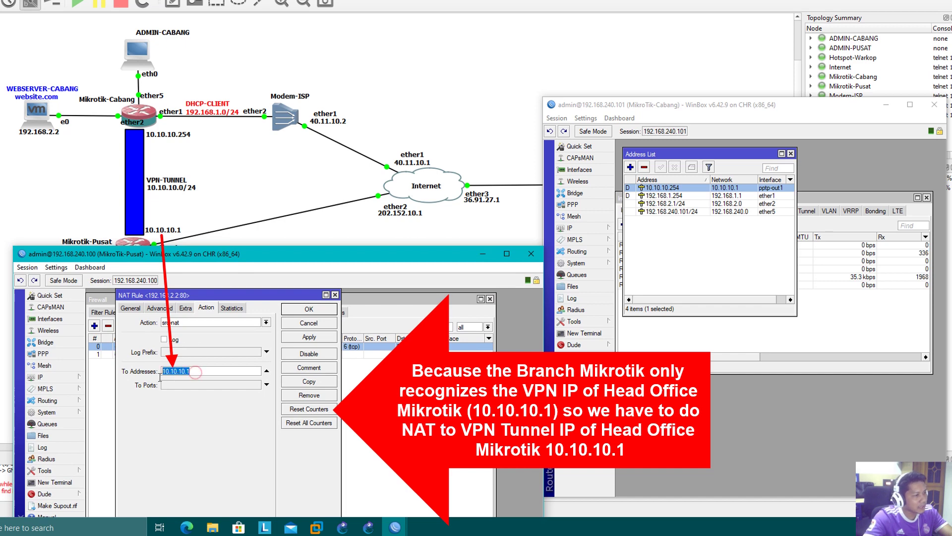
click(196, 371)
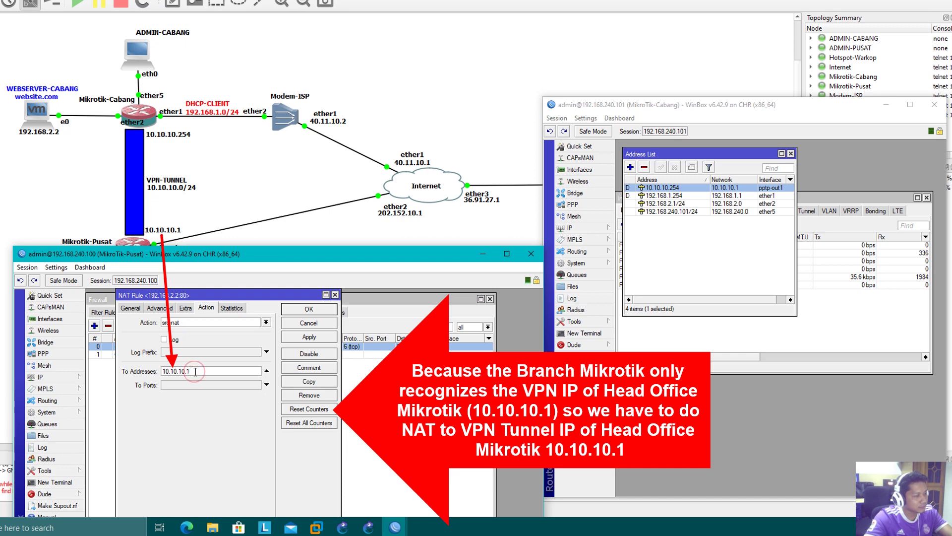
- Open Pusat's Ping tool alongside its address list, noting 192.168.5.1/24
drag(257, 253, 434, 178)
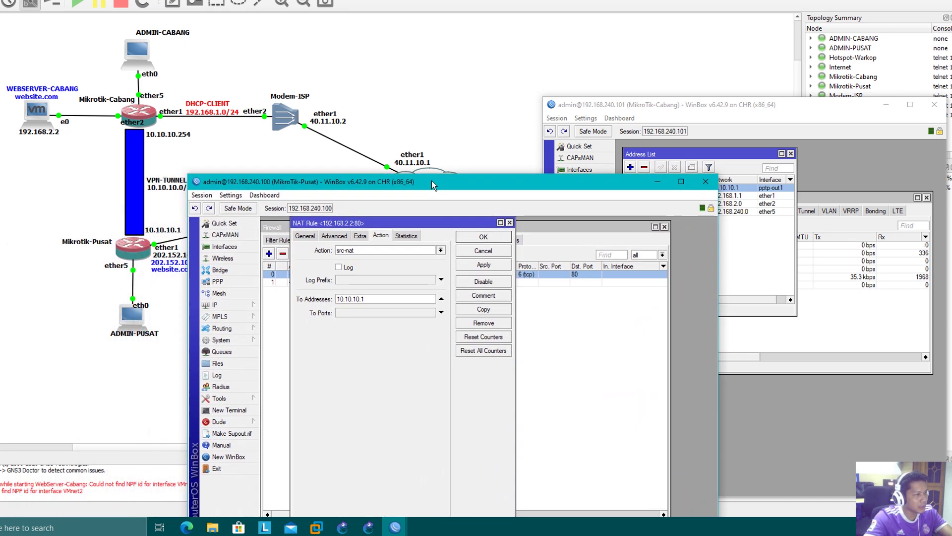
drag(379, 296, 347, 297)
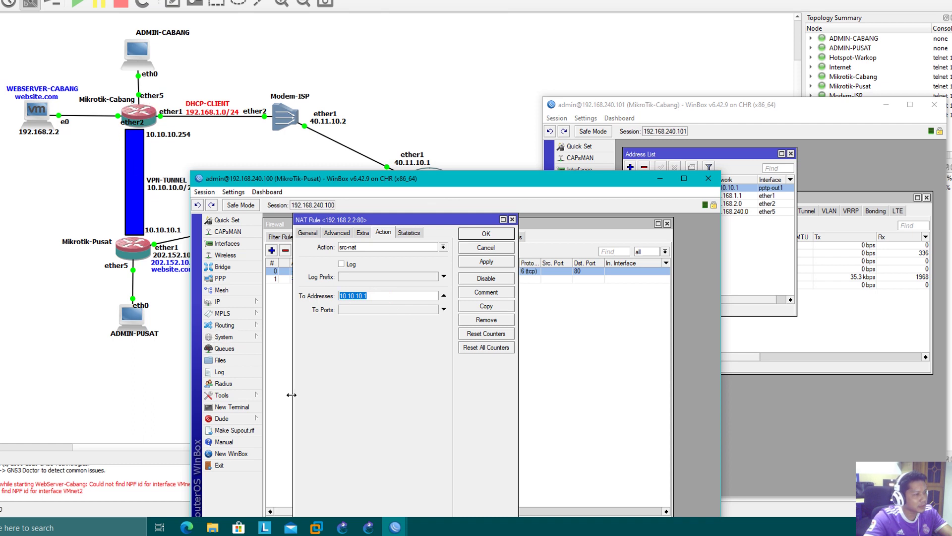
click(233, 397)
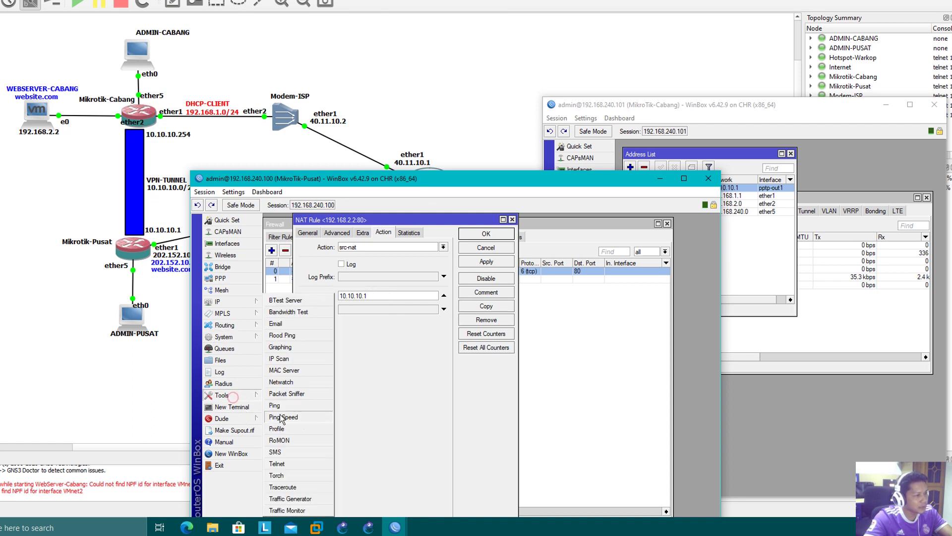
click(276, 405)
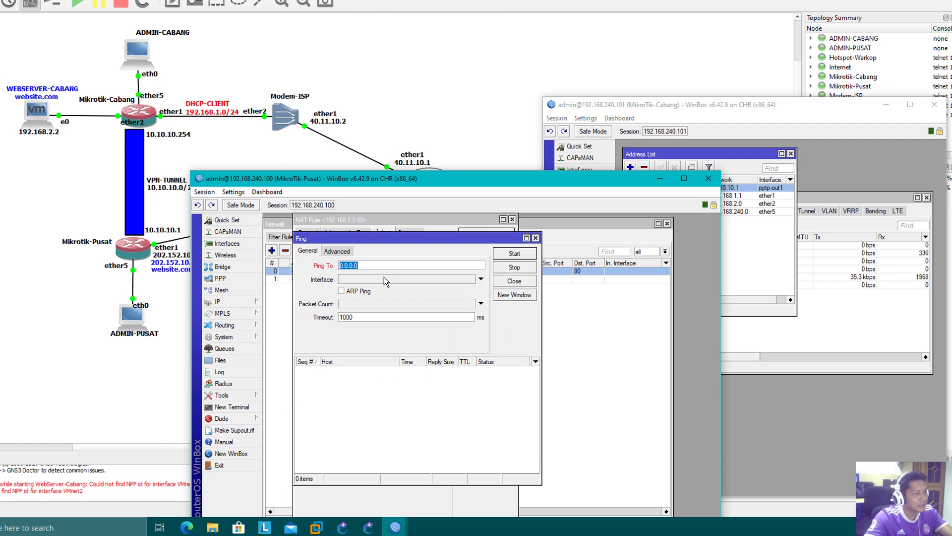
click(218, 302)
click(288, 267)
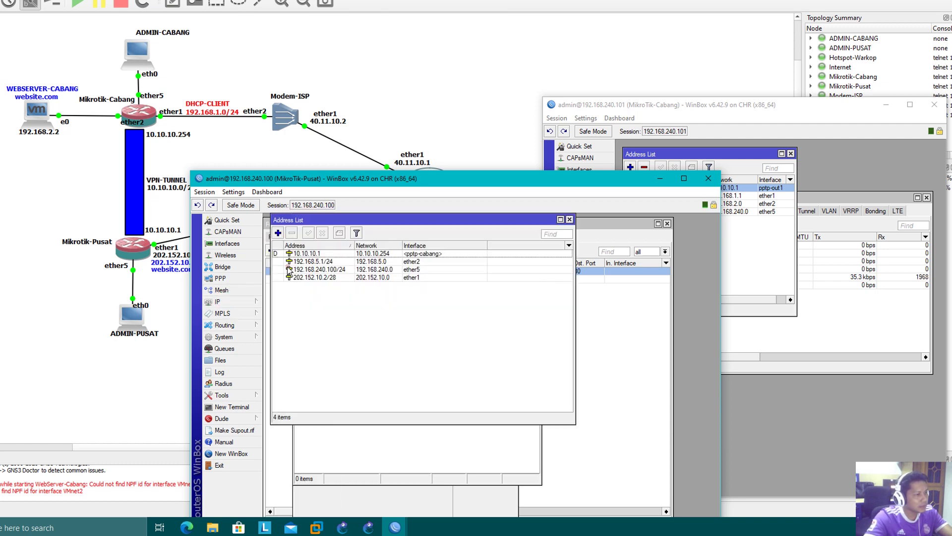
drag(398, 220, 531, 286)
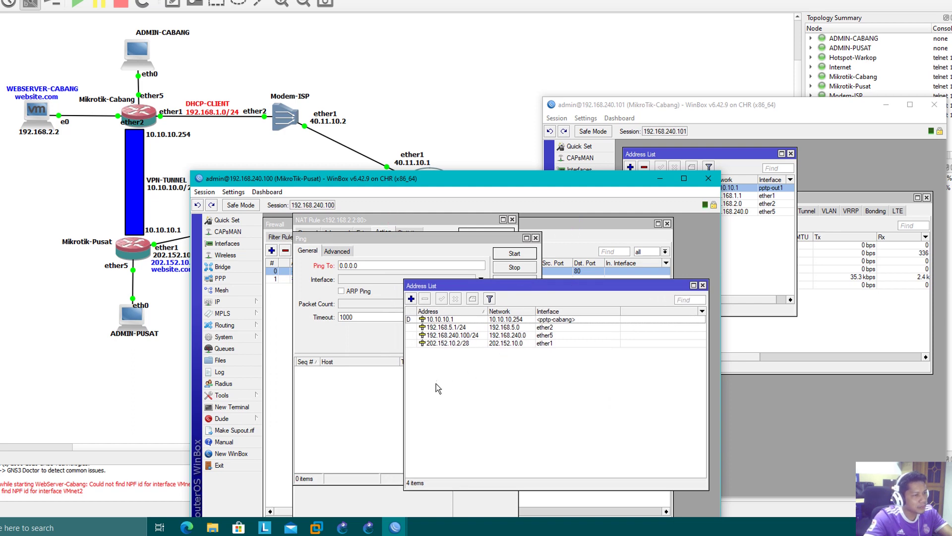
click(461, 328)
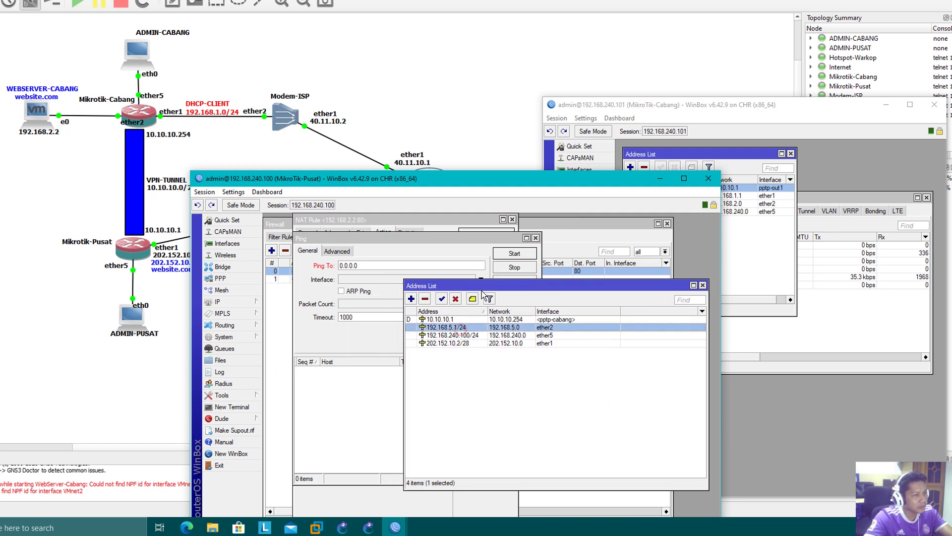
drag(481, 286, 530, 281)
- Ping 192.168.2.2 with Src. Address 192.168.5.1 and watch every reply time out
click(349, 265)
text(192.)
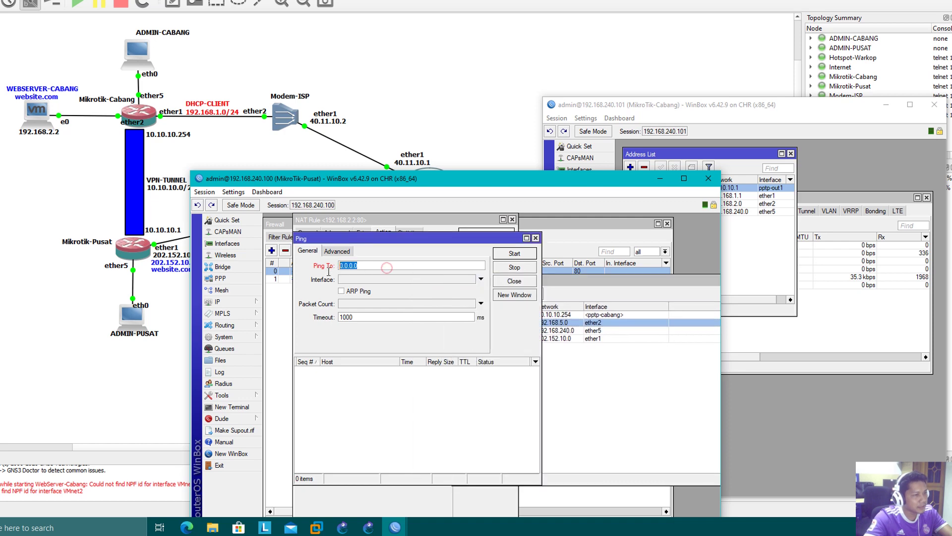
text(.2)
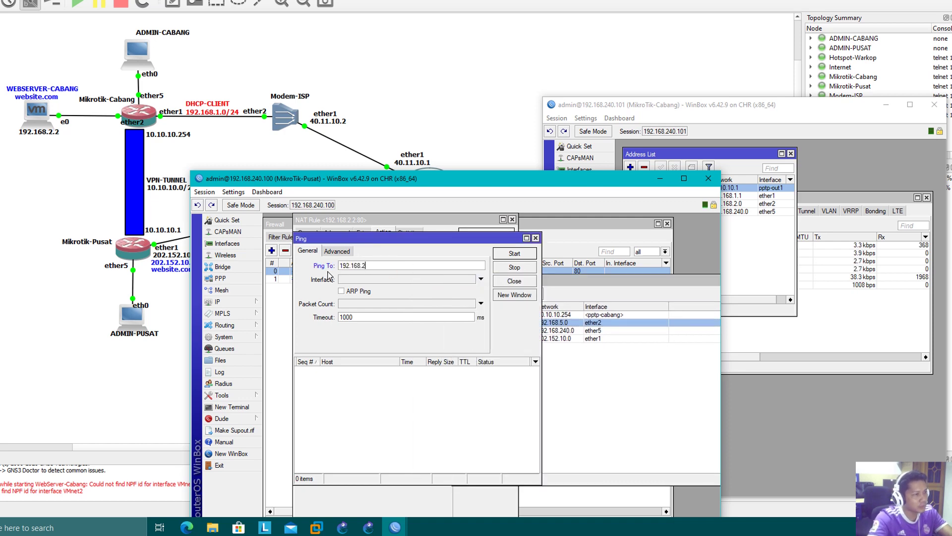
text(.2)
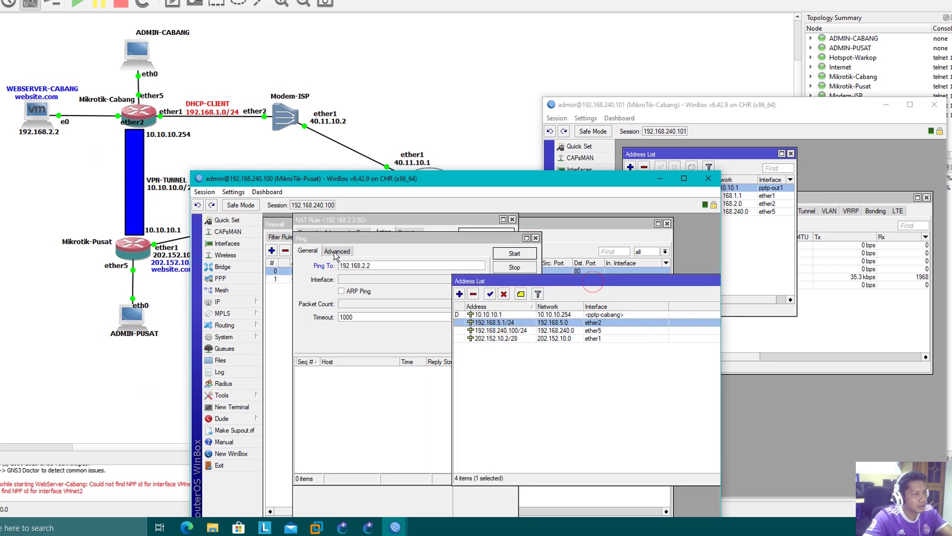
click(337, 250)
drag(610, 287, 703, 281)
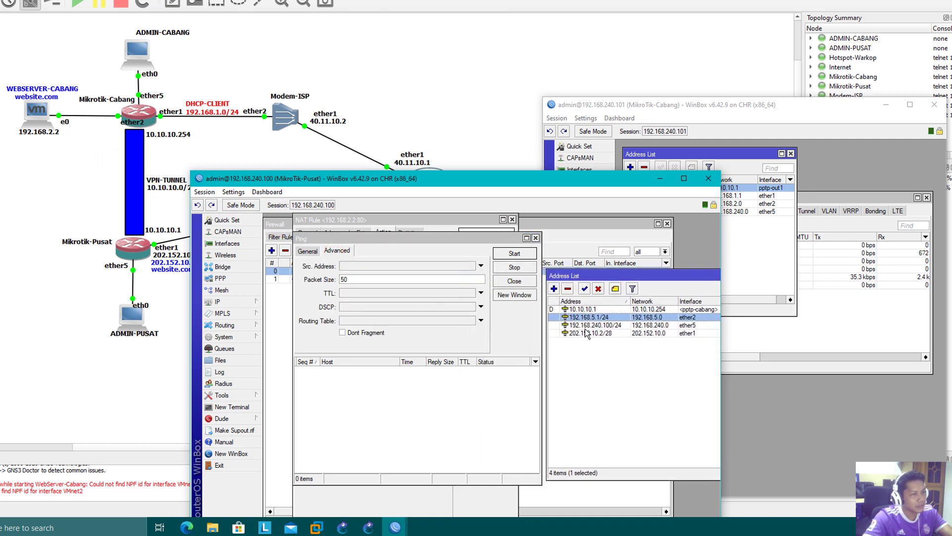
click(373, 267)
text(192.16)
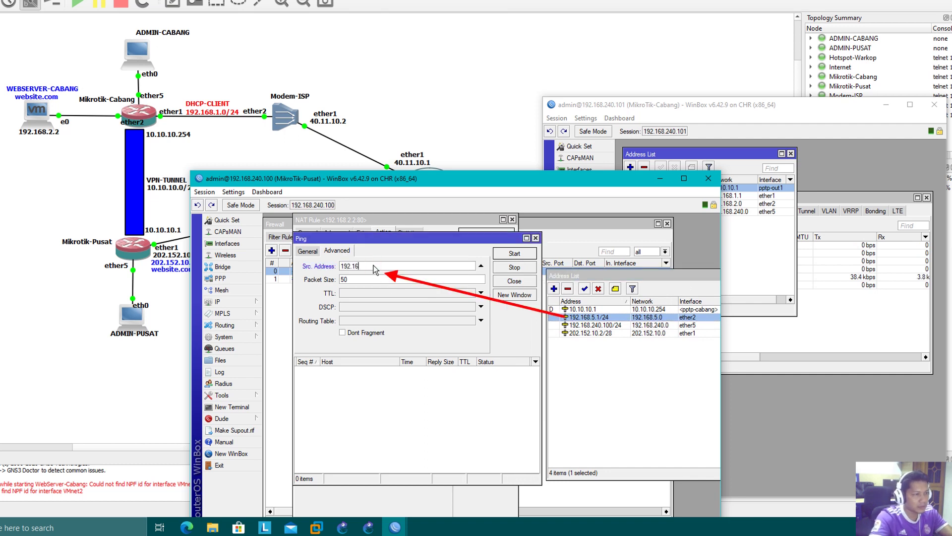
text(8.5.1)
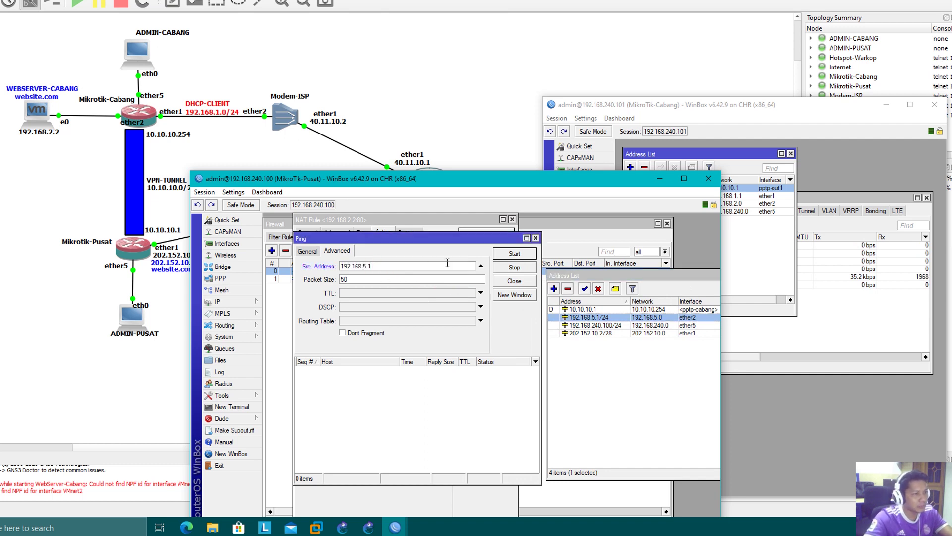
click(514, 253)
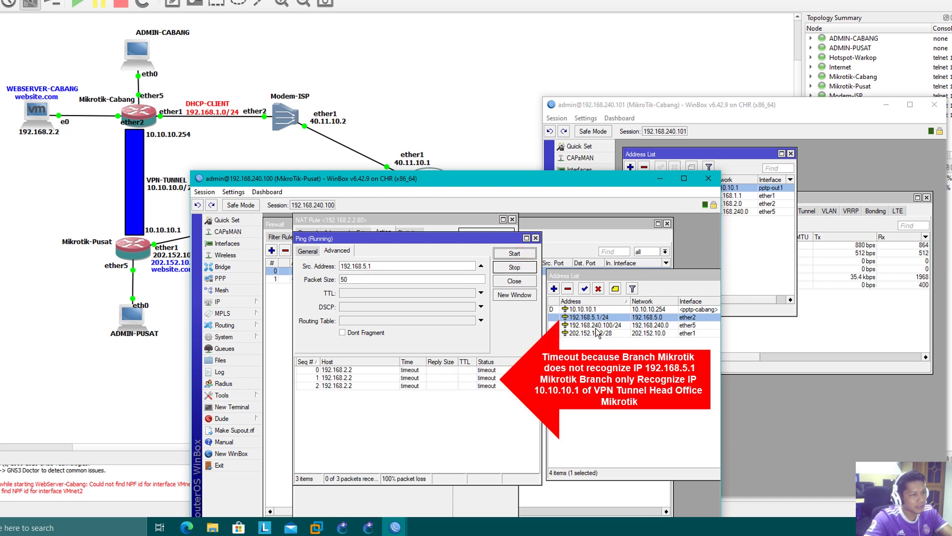
click(767, 274)
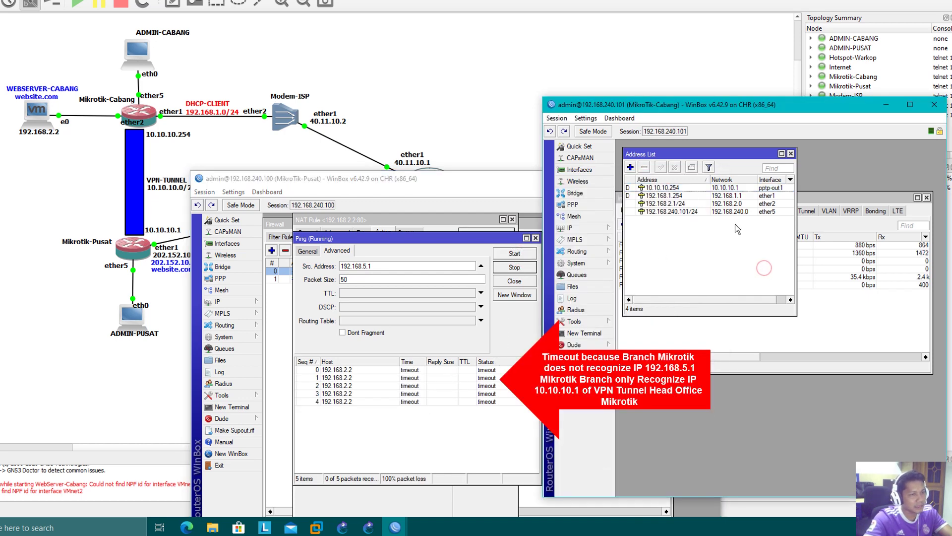
- Review and close the Cabang route list, then stop the ping at 100% loss
click(580, 228)
click(632, 392)
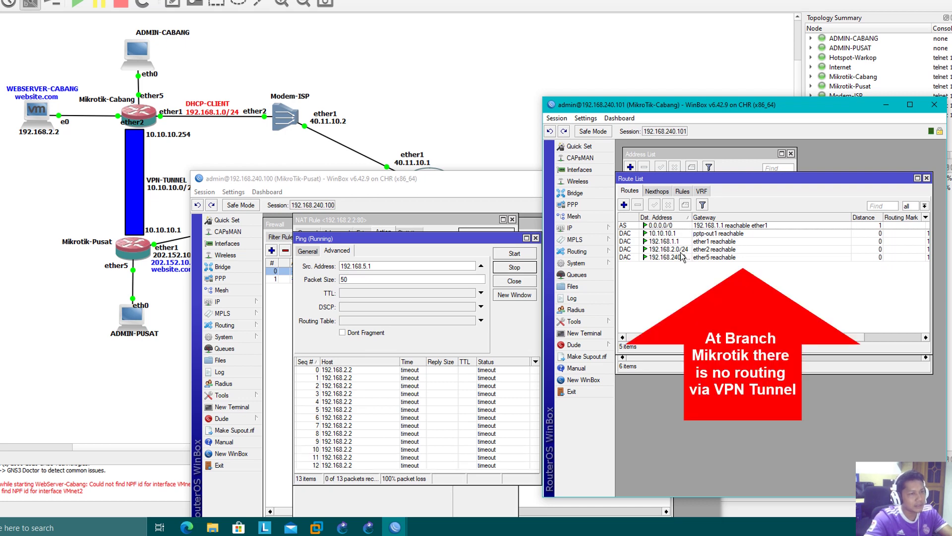
click(925, 179)
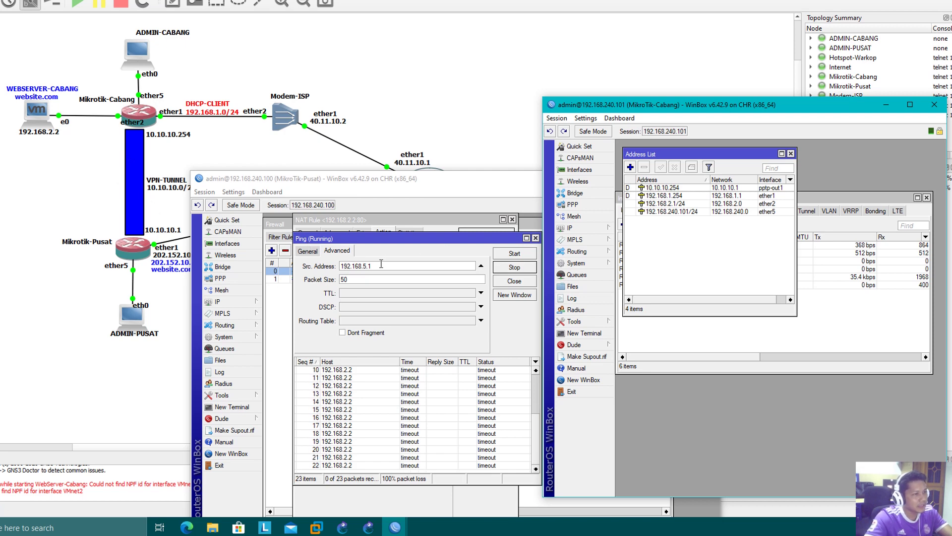
click(515, 268)
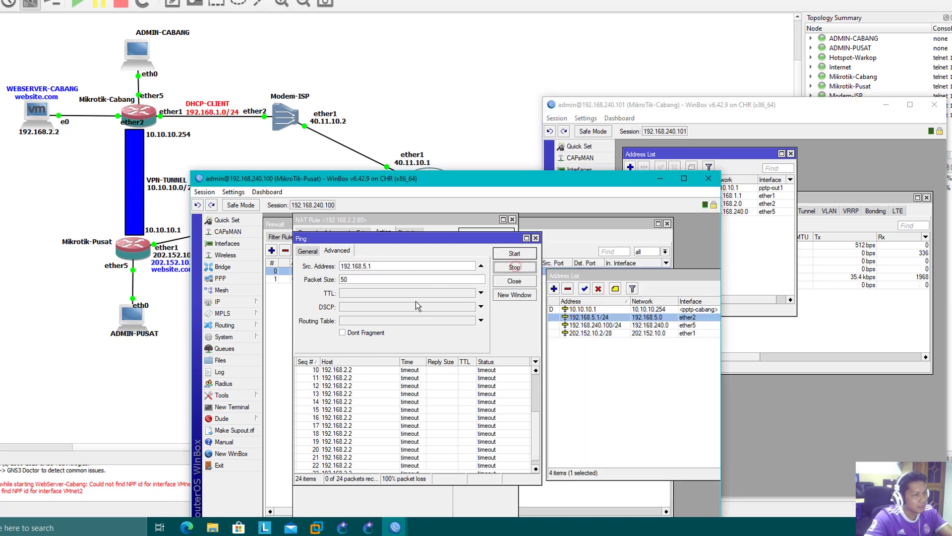
- Rerun the ping to 192.168.2.2 with source 10.10.10.1, getting 0% loss
click(553, 386)
click(588, 309)
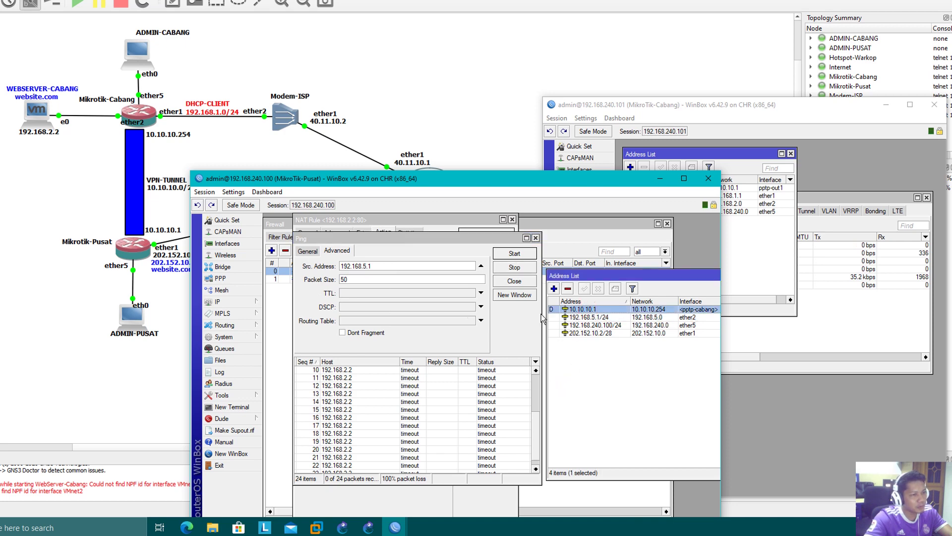
triple_click(410, 266)
text(10.10.10)
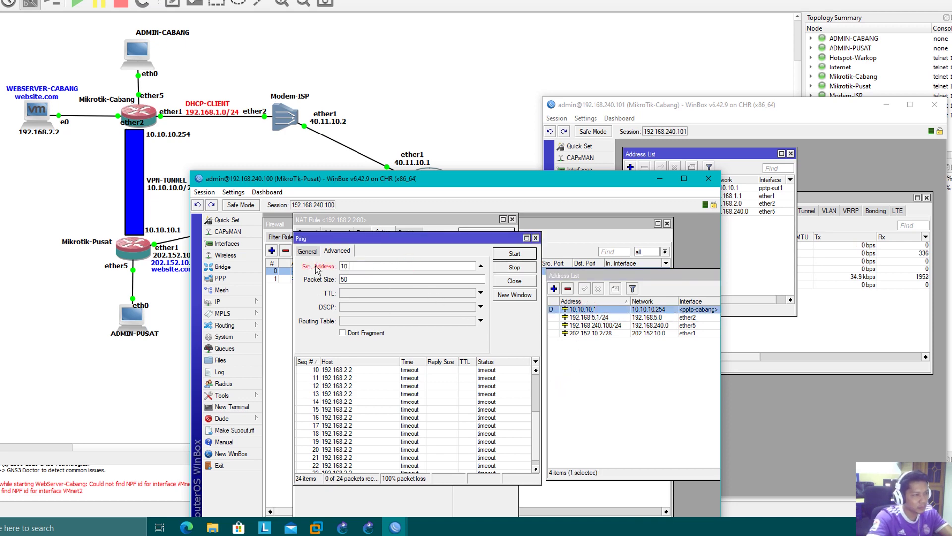
click(515, 253)
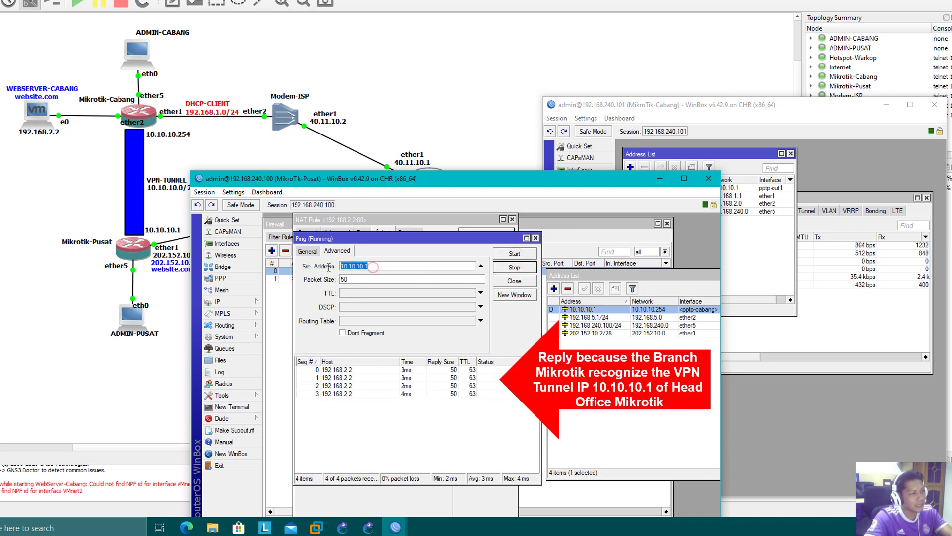
click(750, 262)
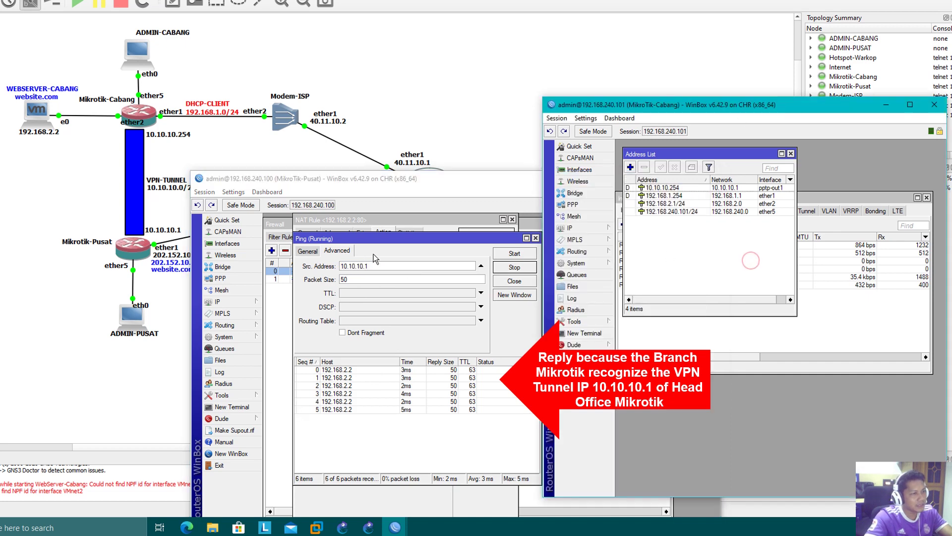
double_click(365, 266)
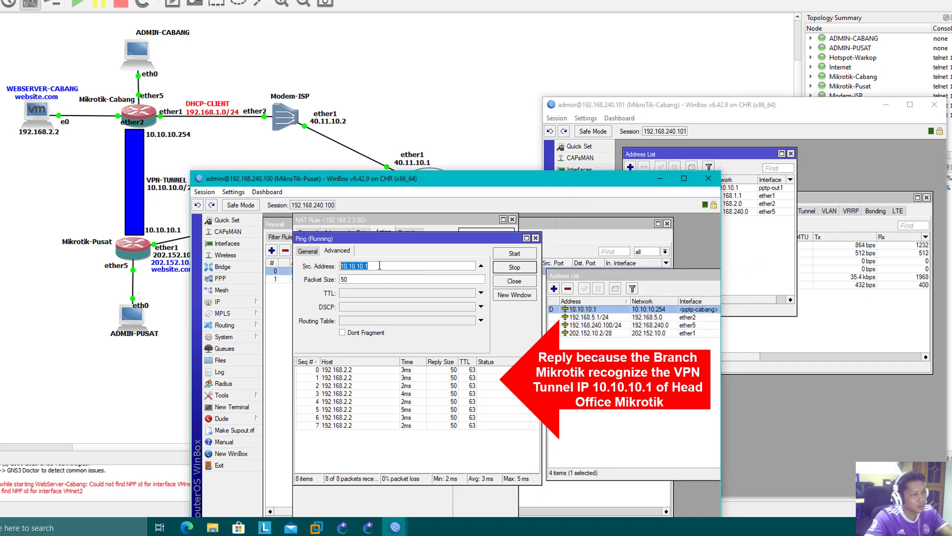
- Close the Ping window and the Address List
click(535, 238)
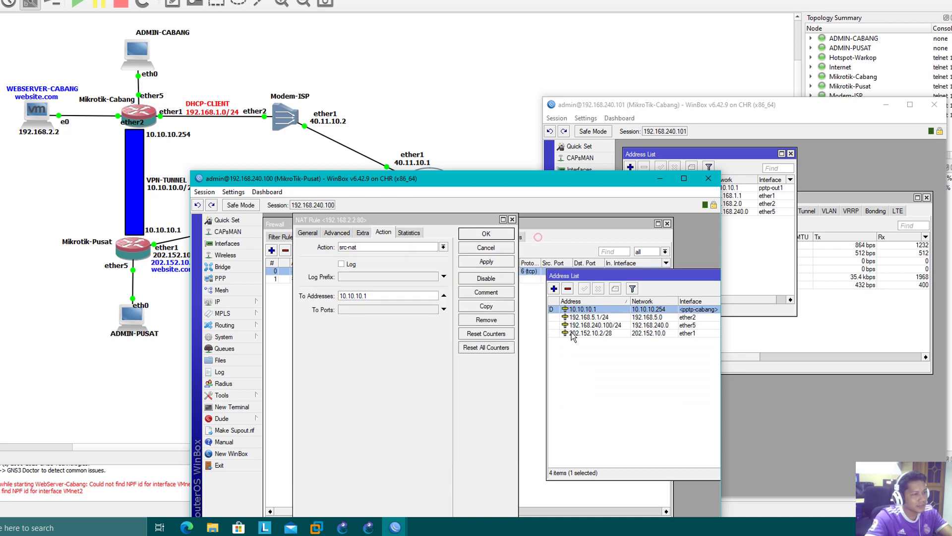
click(584, 388)
drag(635, 275, 414, 316)
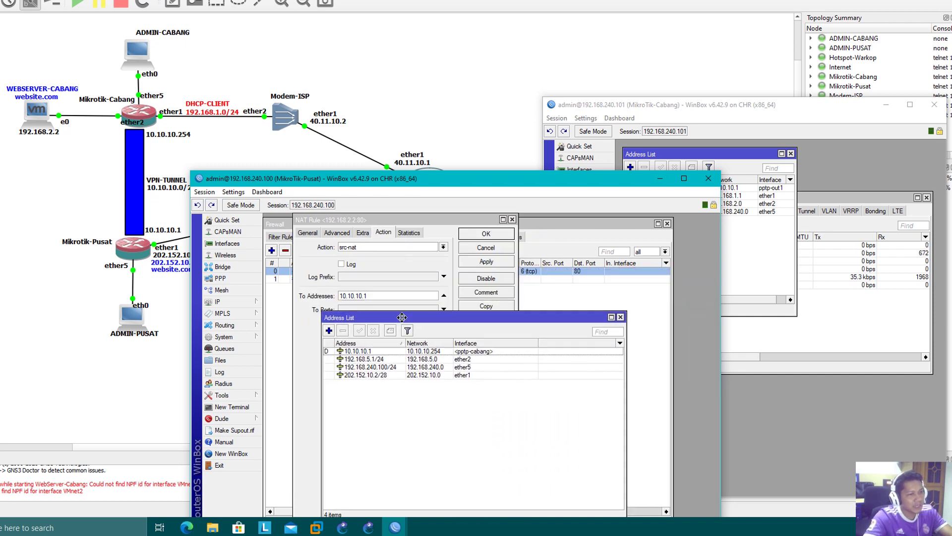
click(620, 317)
- Review the NAT rule's General and Action tabs (src-nat to 10.10.10.1), then close the rule
click(307, 233)
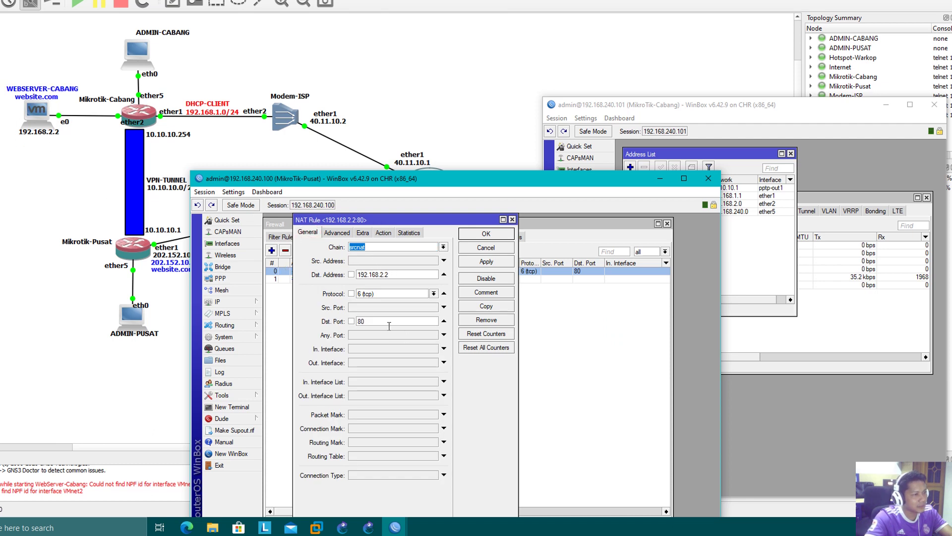
click(382, 233)
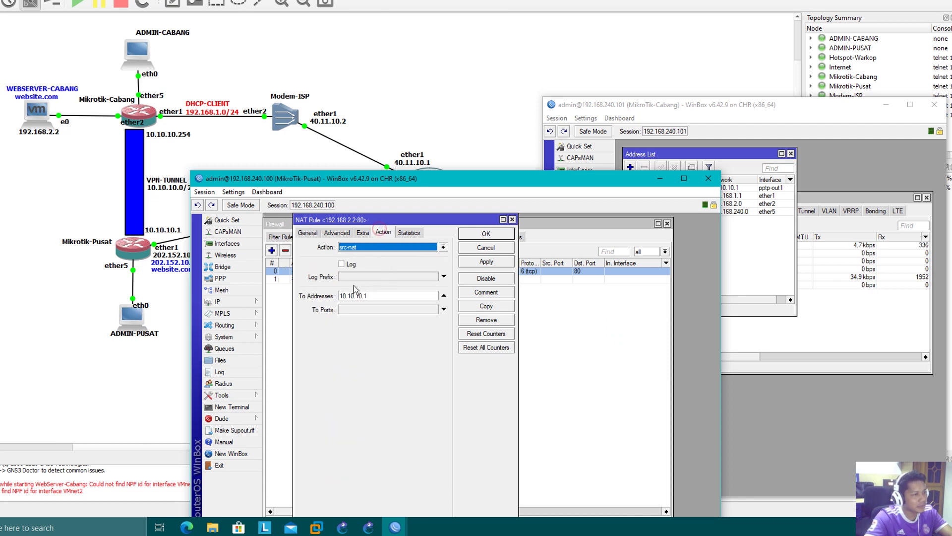
double_click(378, 293)
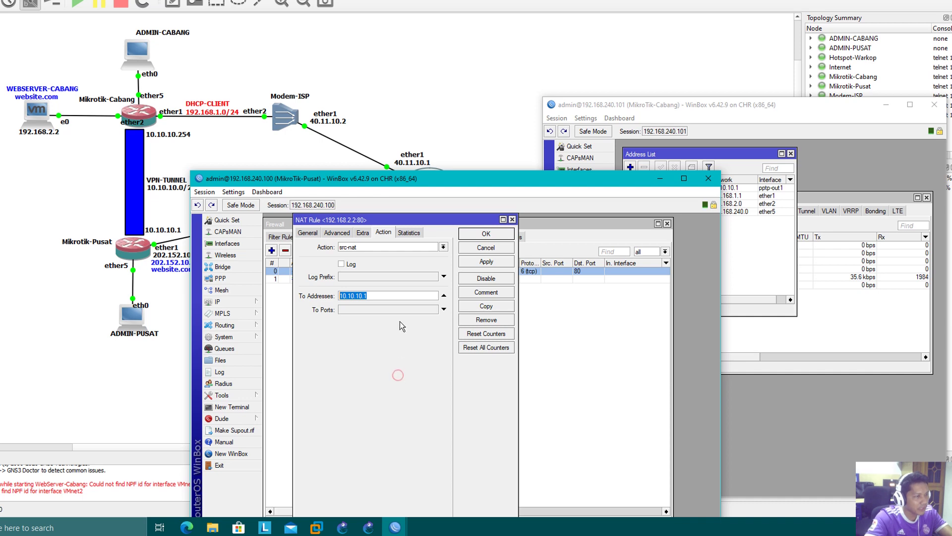
key(Return)
click(494, 393)
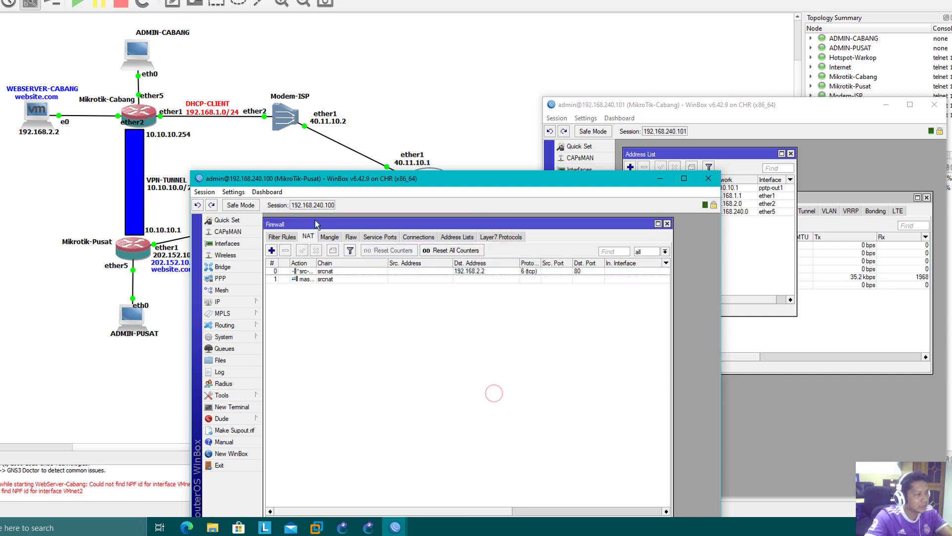
- Run 'system telnet 192.168.2.2 80' in a new terminal on the head-office router
drag(345, 175, 382, 96)
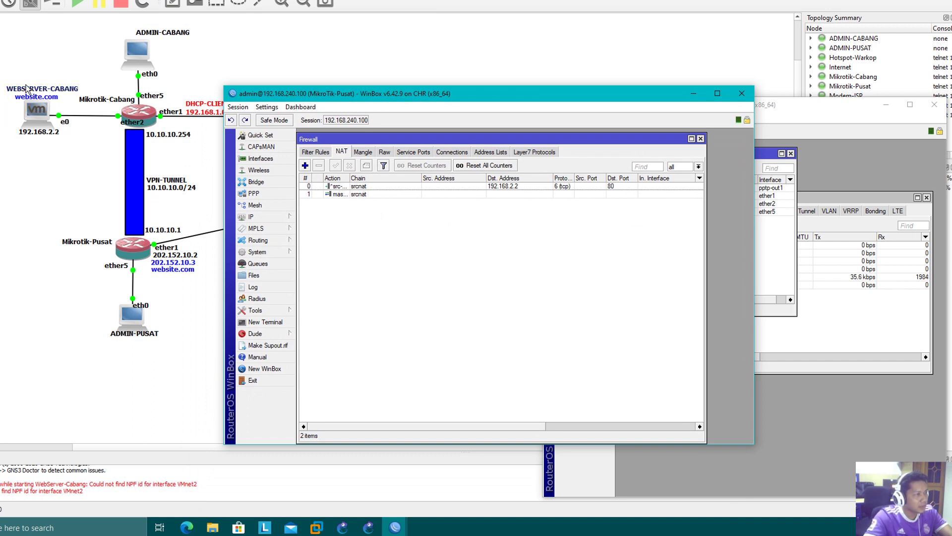
click(345, 256)
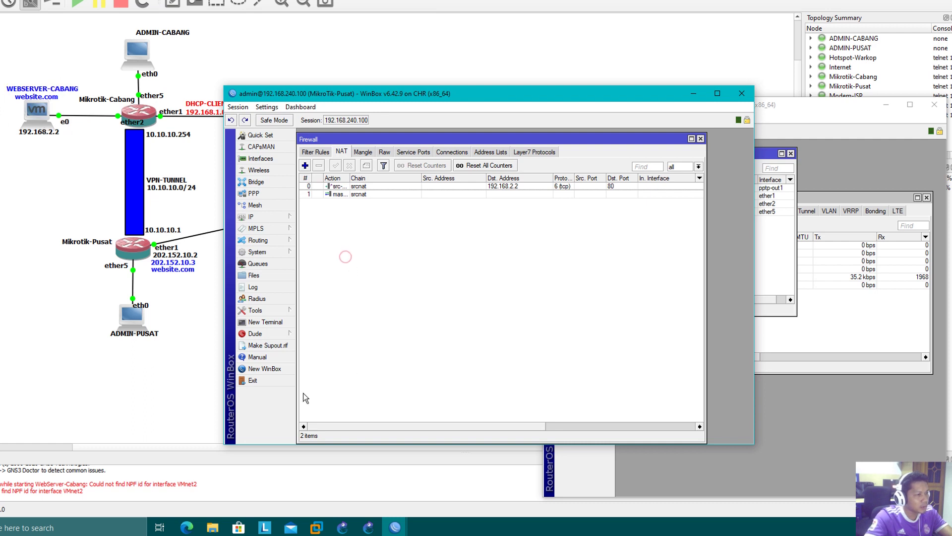
click(266, 322)
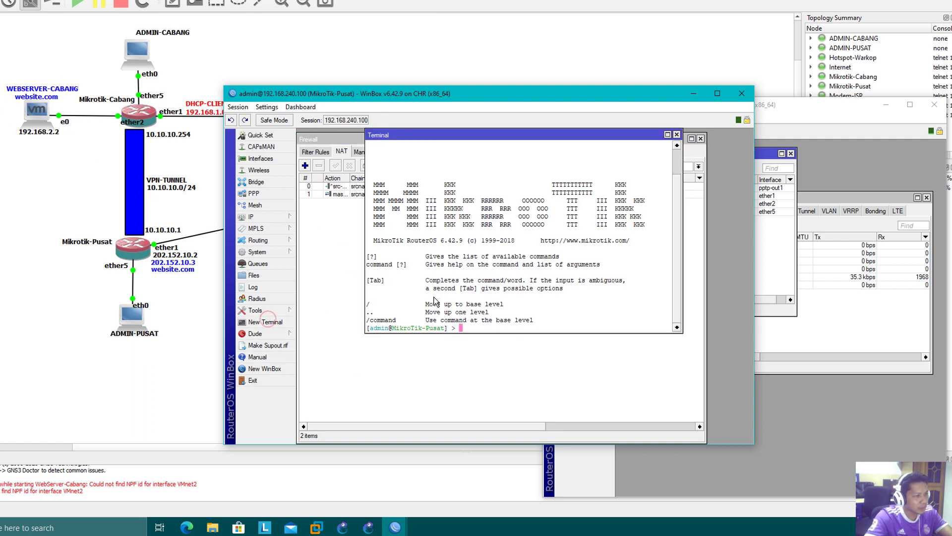
text(system teln)
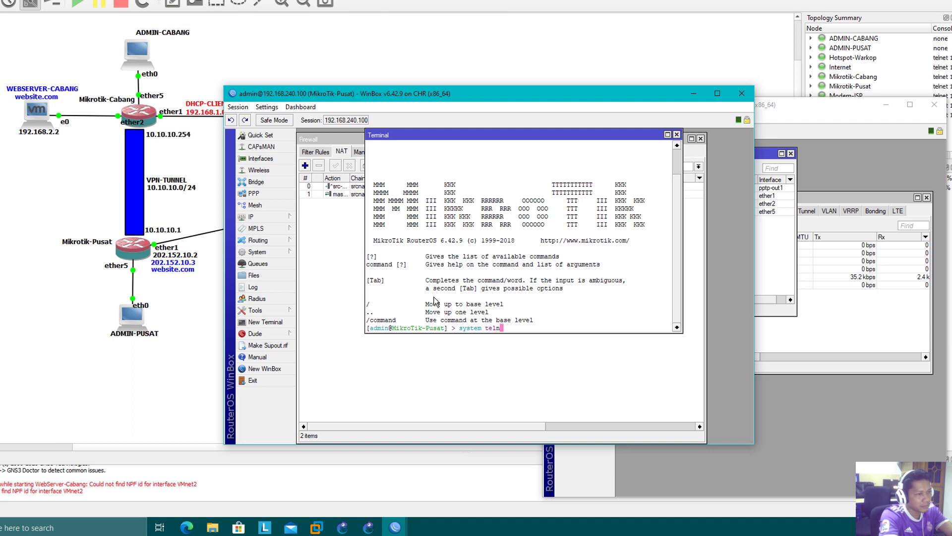
text(et 192.1)
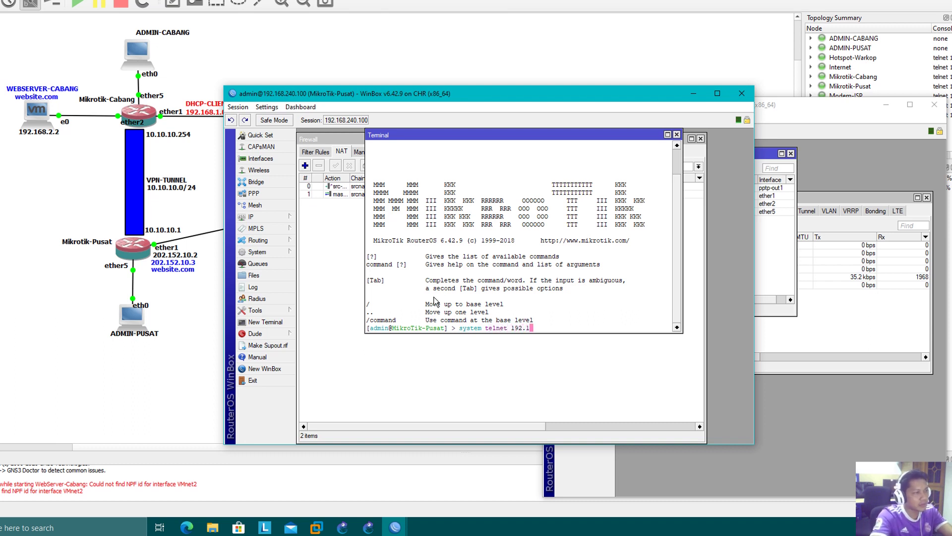
text(68)
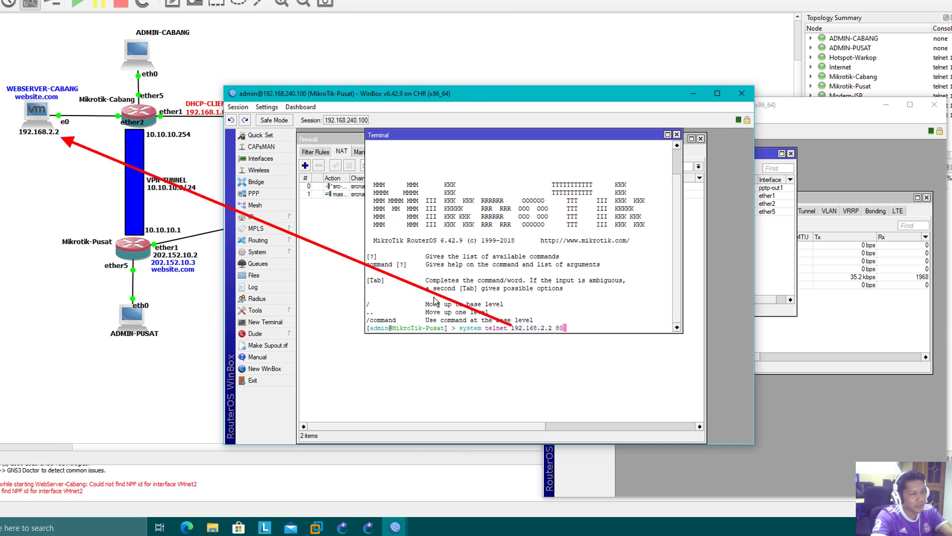
text(.2.2 80)
key(Return)
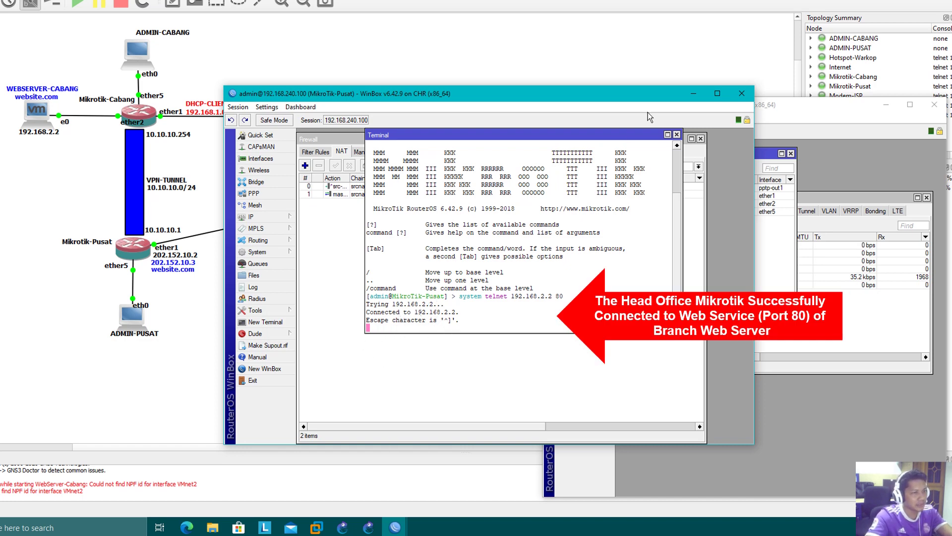
- Close the terminal and shift the head-office window to the left
click(677, 134)
drag(498, 98, 280, 157)
click(299, 317)
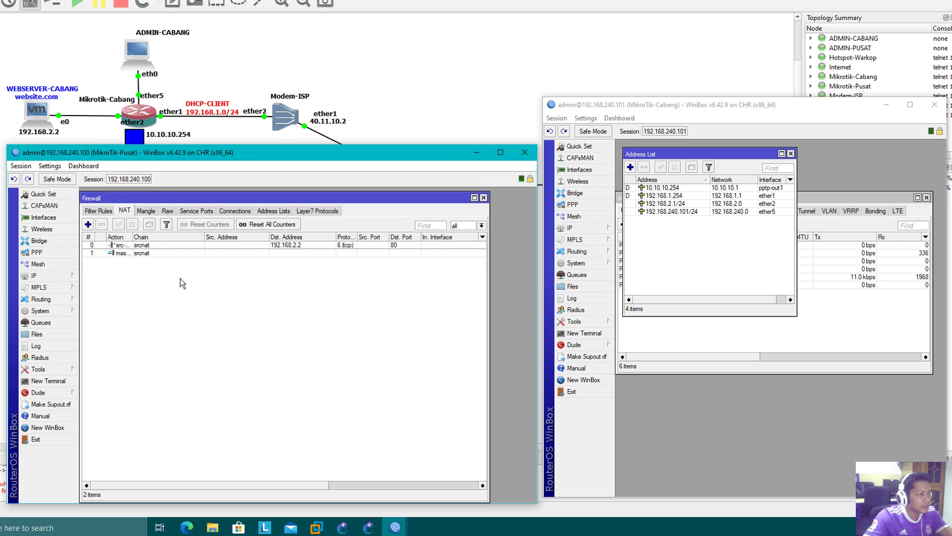
- Minimize the MikroTik-Cabang window and move the Pusat window down and right
click(156, 245)
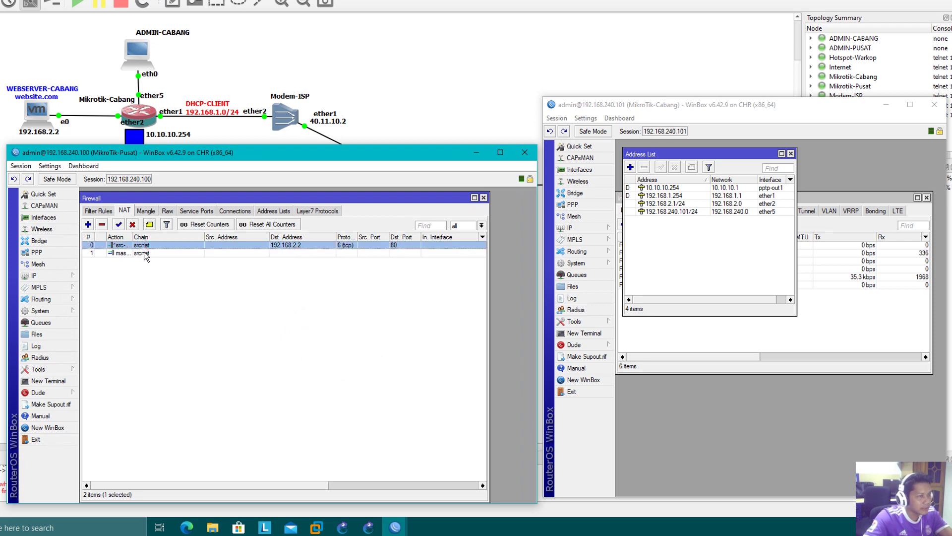
click(887, 105)
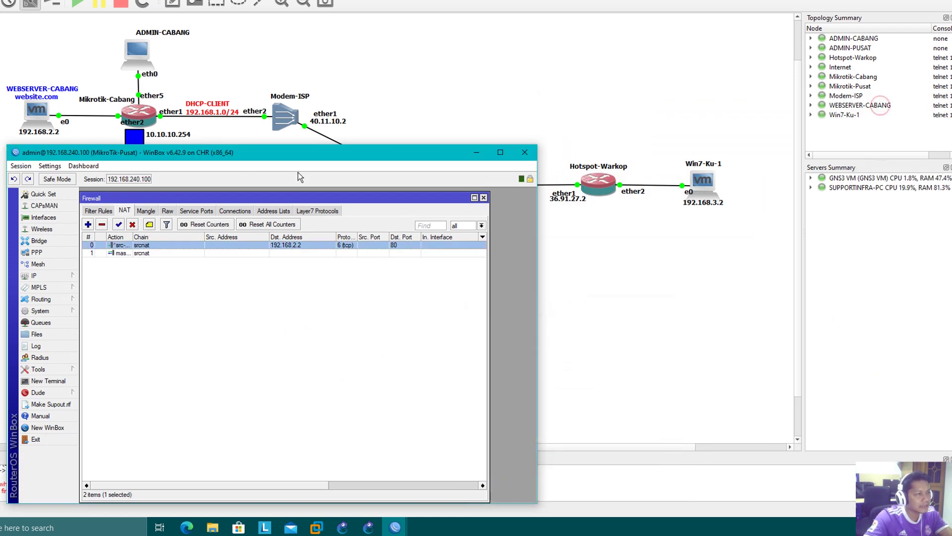
drag(309, 152, 532, 230)
click(523, 406)
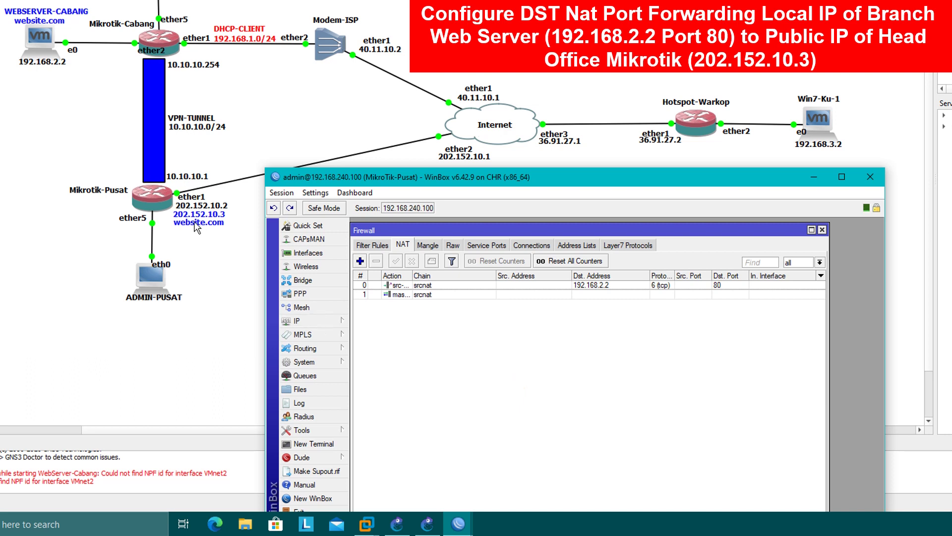
- Copy the 202.152.10.2/28 address as 202.152.10.3/28 and apply it
click(298, 321)
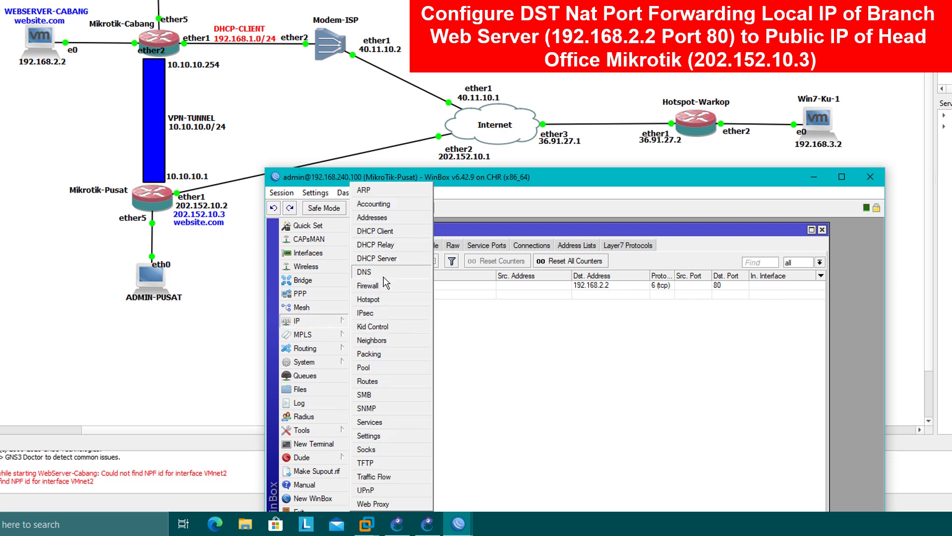
click(382, 221)
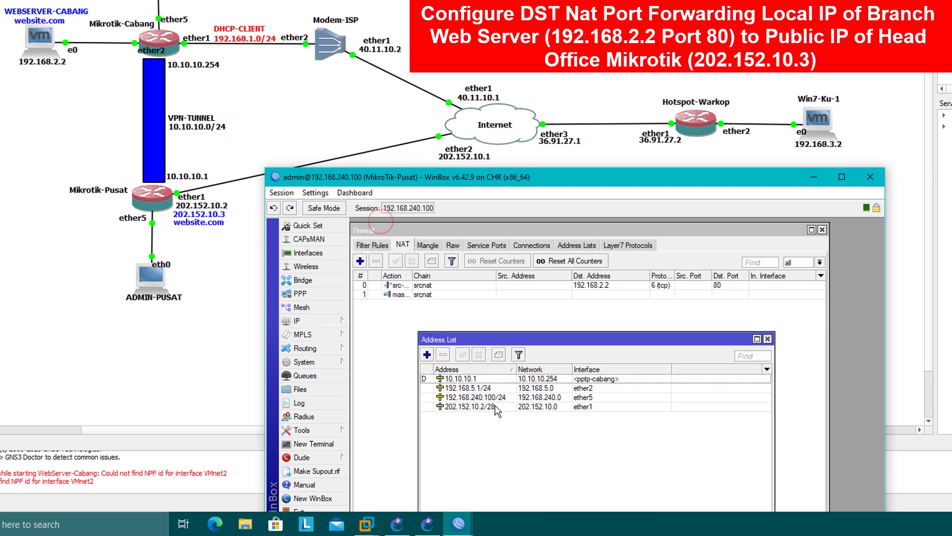
click(475, 407)
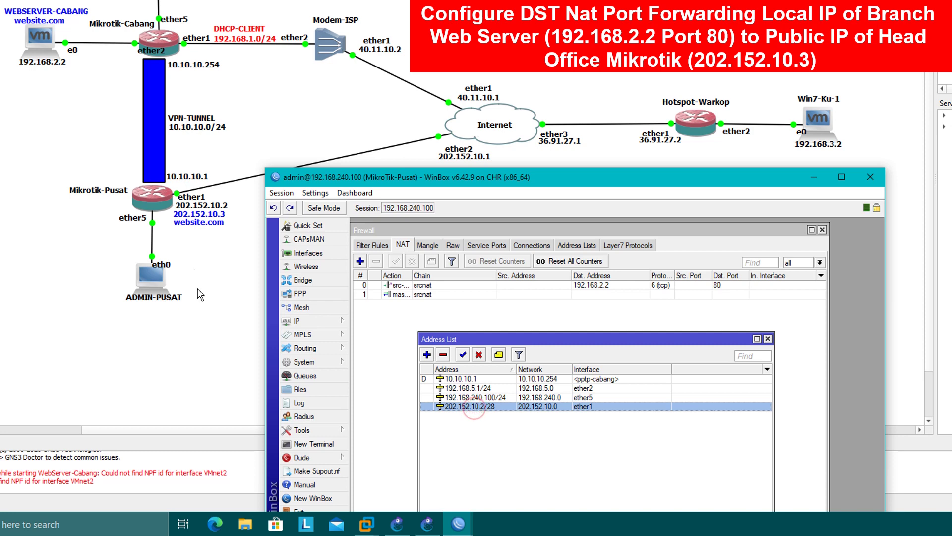
double_click(457, 409)
click(696, 351)
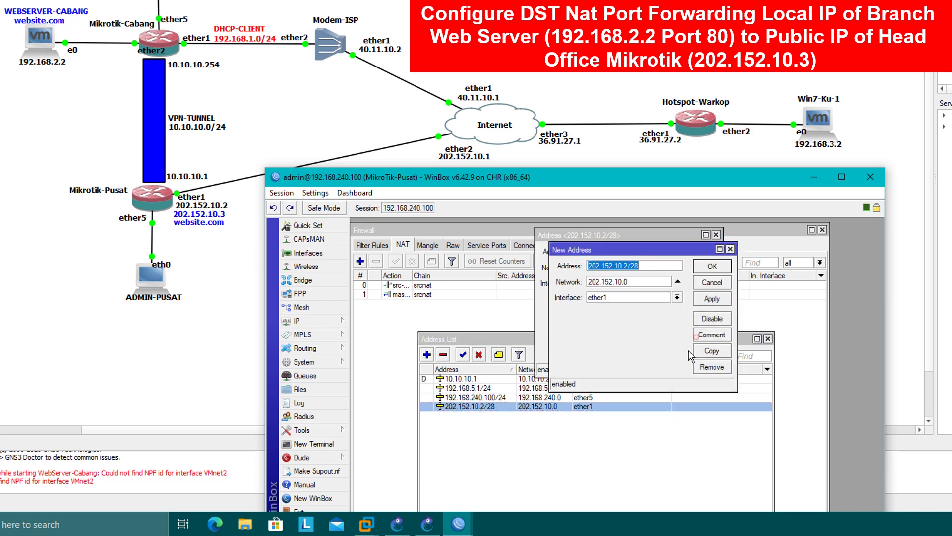
click(626, 267)
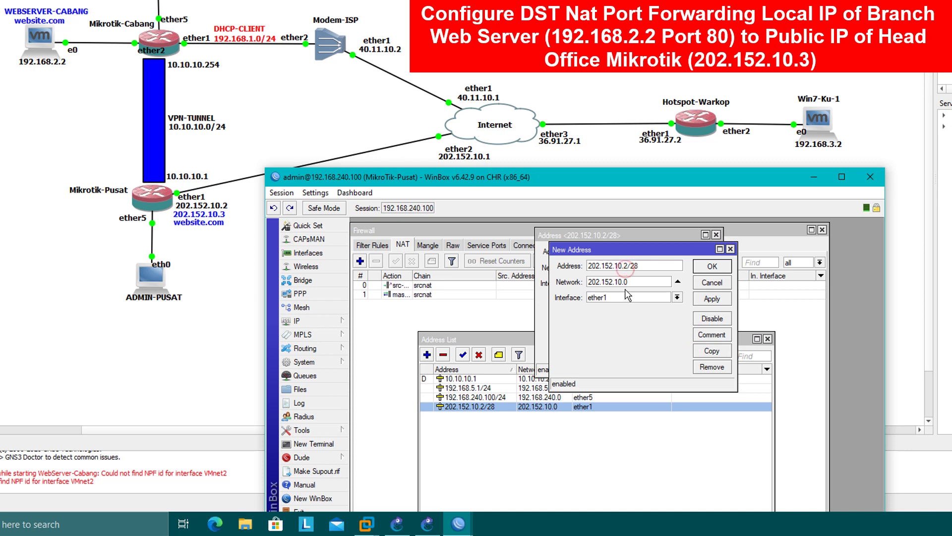
key(BackSpace)
text(3)
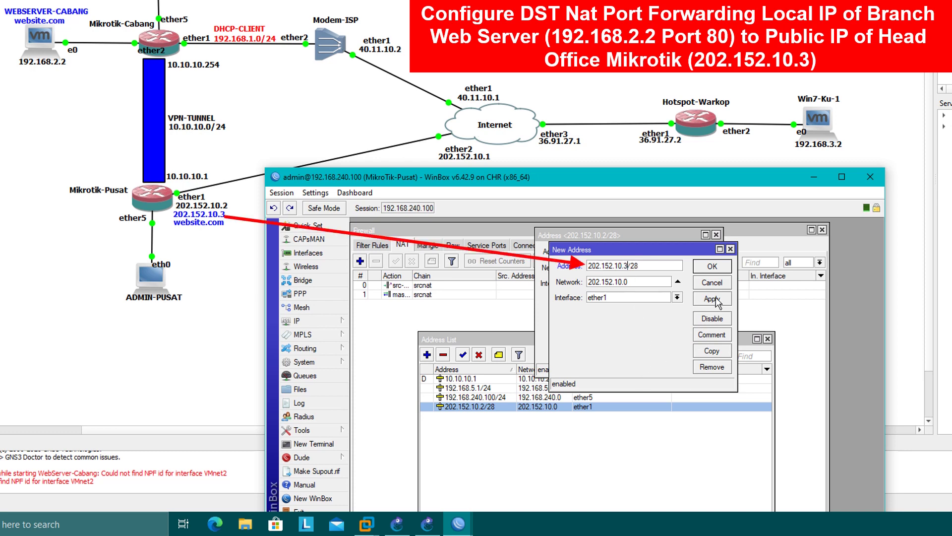
click(716, 302)
- Close both address dialogs and the Address List
click(710, 268)
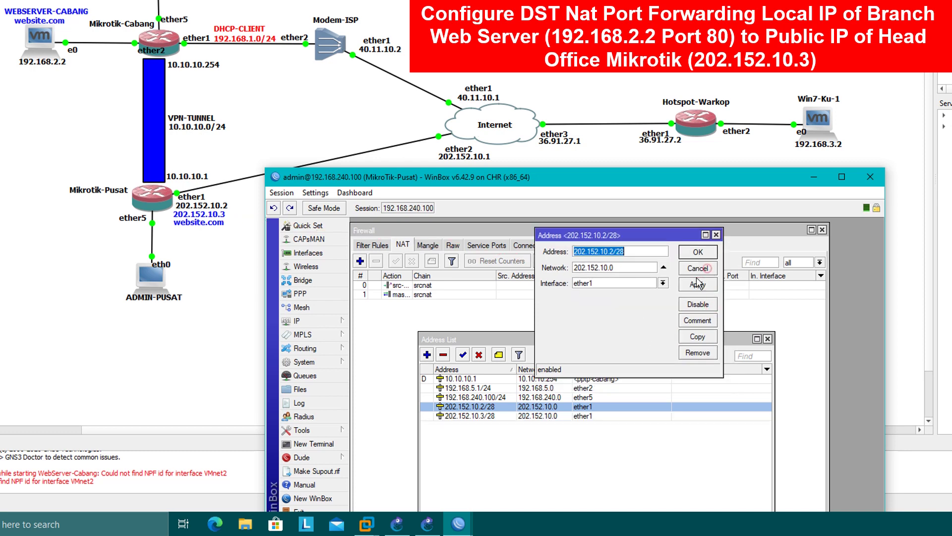
click(705, 264)
ctrl+click(478, 416)
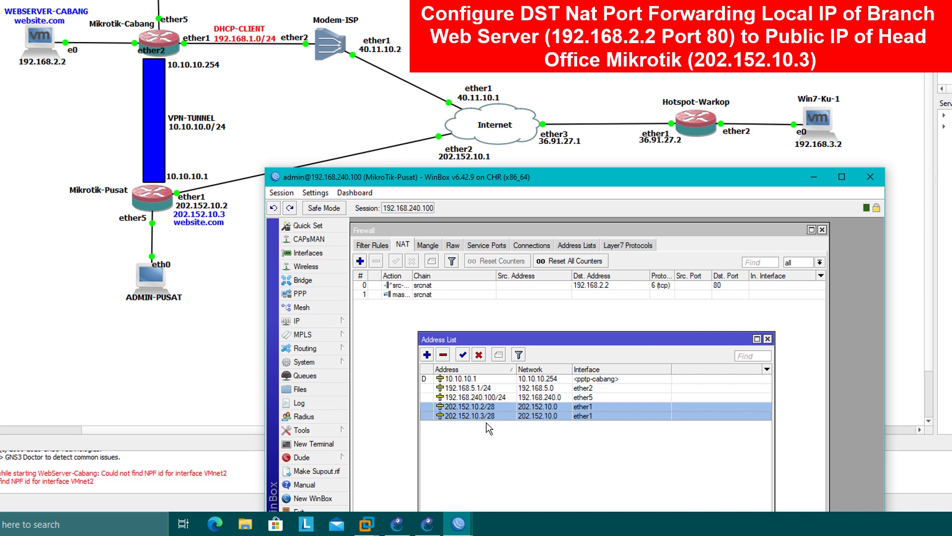
click(487, 424)
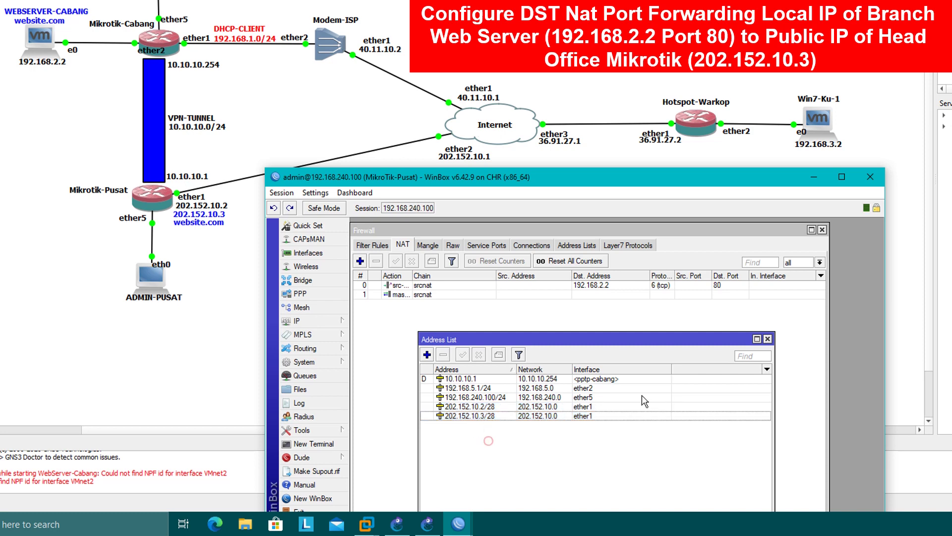
click(767, 340)
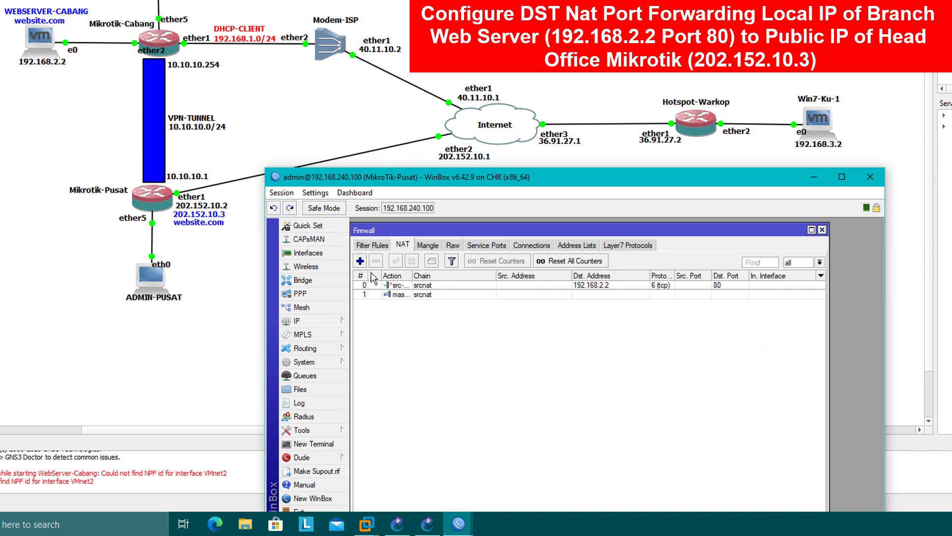
- Add a NAT rule with chain dstnat, destination address, protocol tcp and destination port 80
click(360, 260)
drag(445, 176, 449, 150)
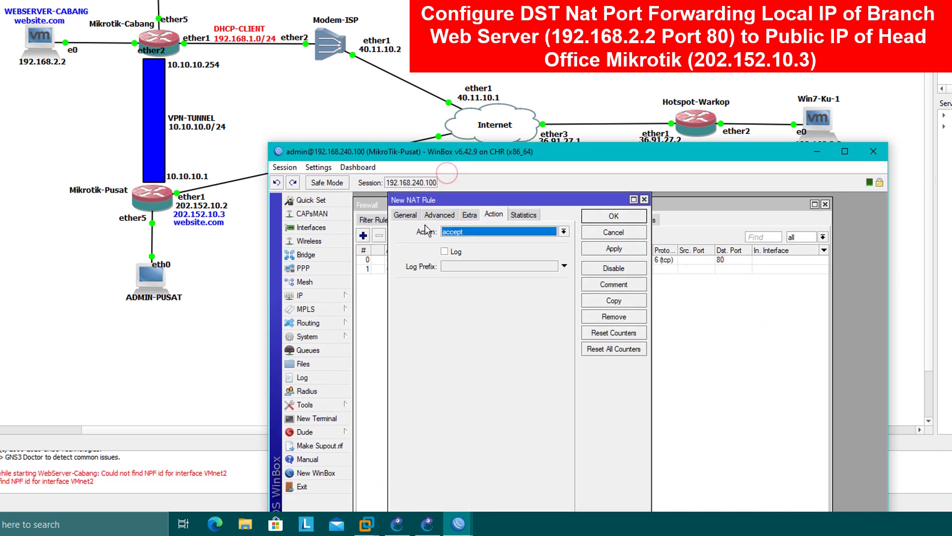
click(405, 214)
click(564, 231)
click(493, 238)
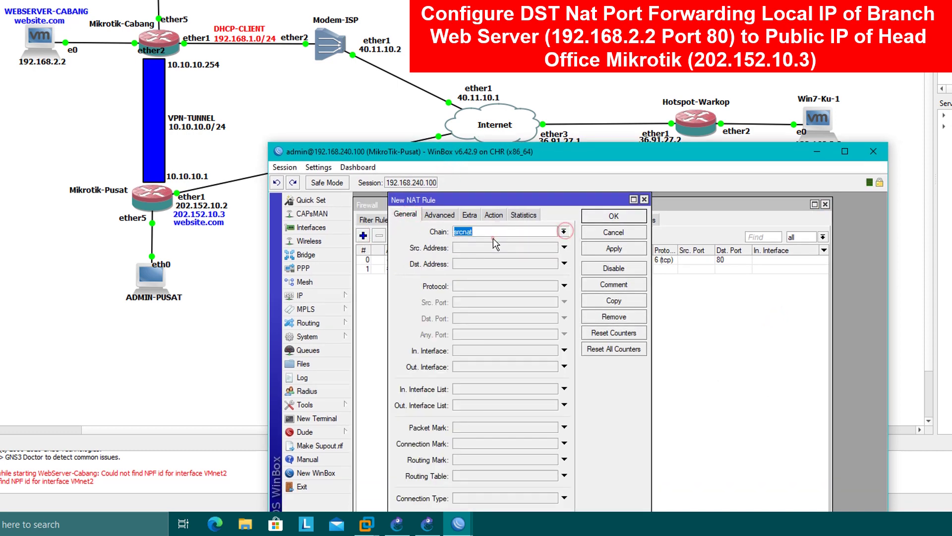
click(493, 238)
click(489, 263)
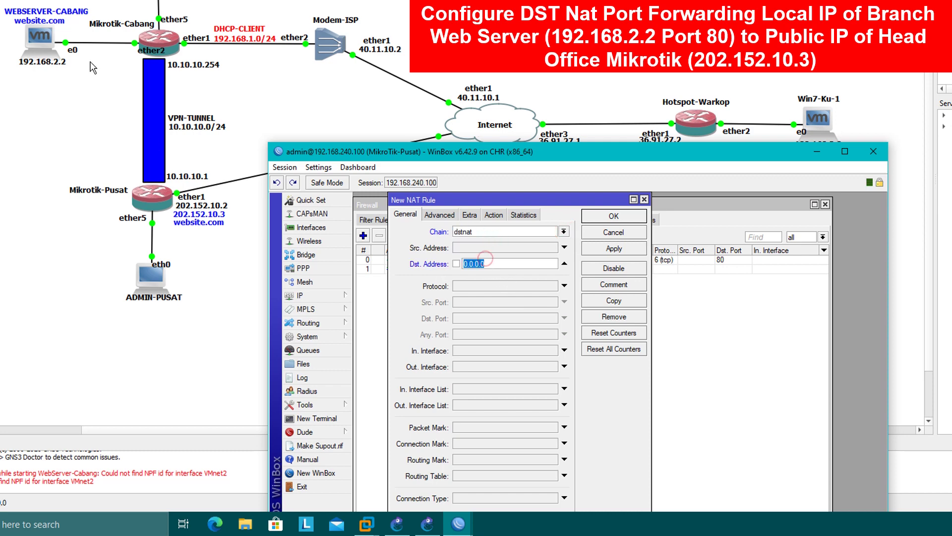
text(192.168.2.2)
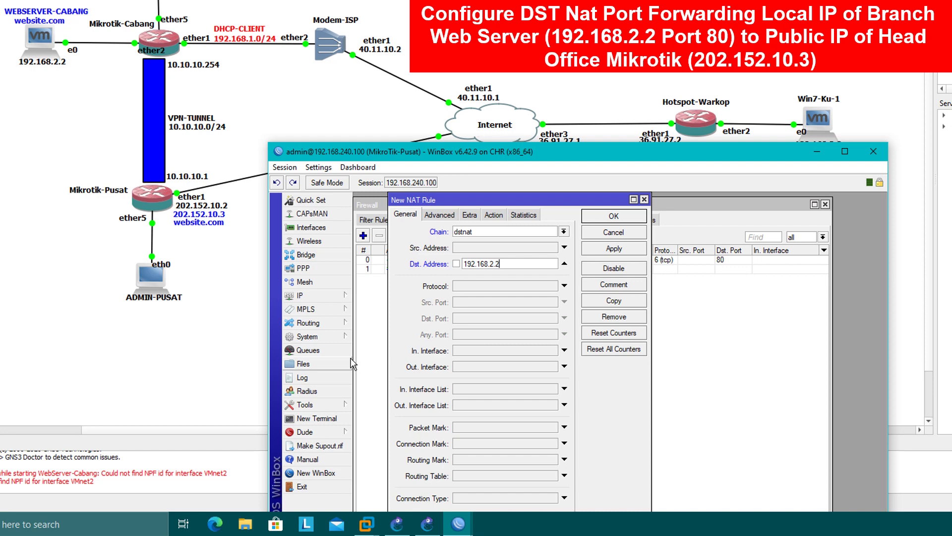
click(498, 287)
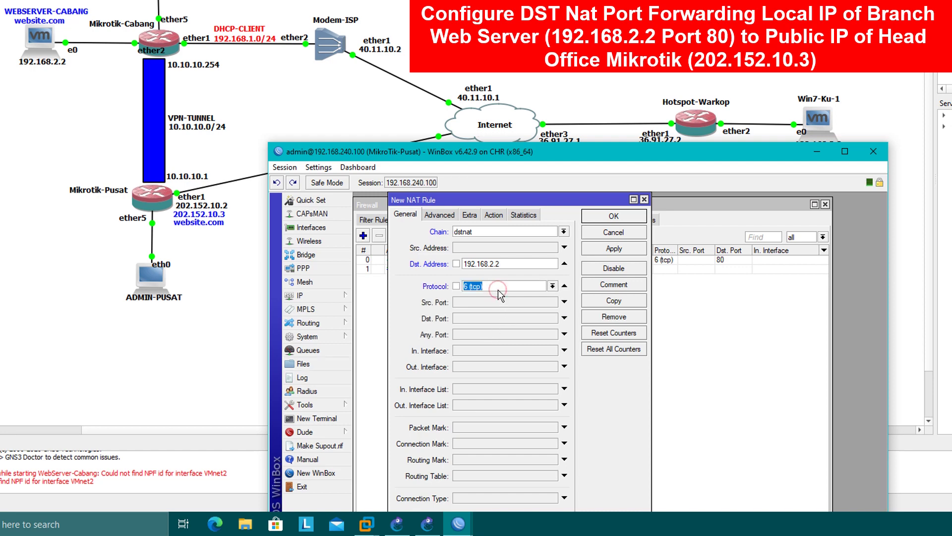
click(472, 320)
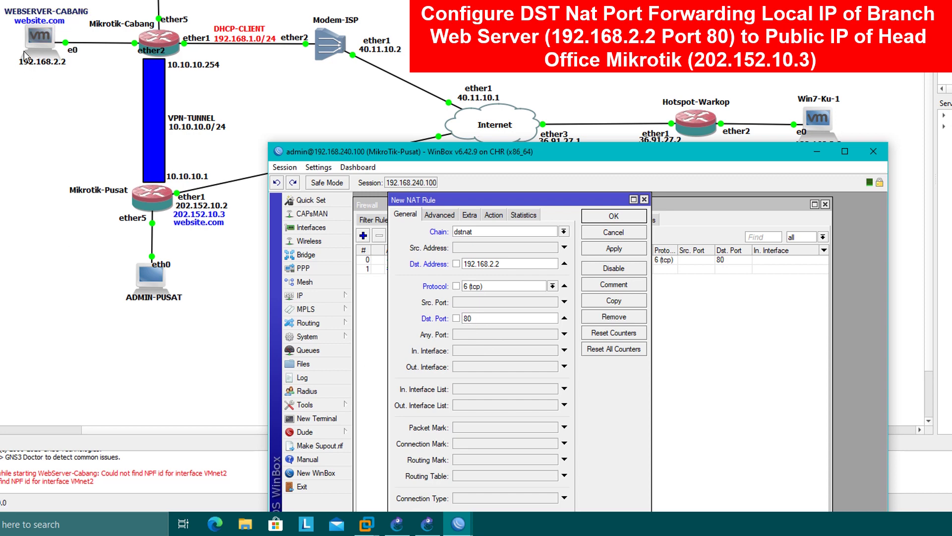
- Set the action to dst-nat and correct the destination address to 202.152.10.3
click(496, 215)
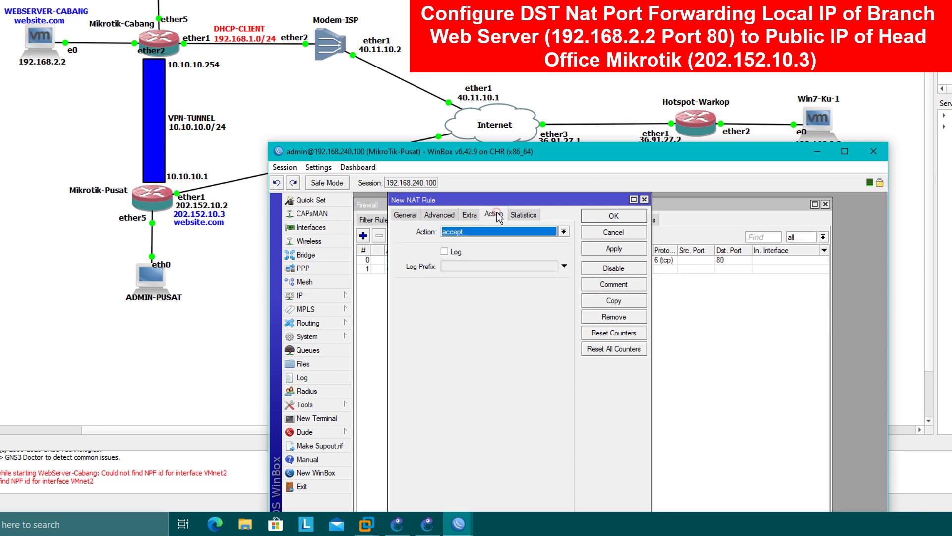
click(498, 231)
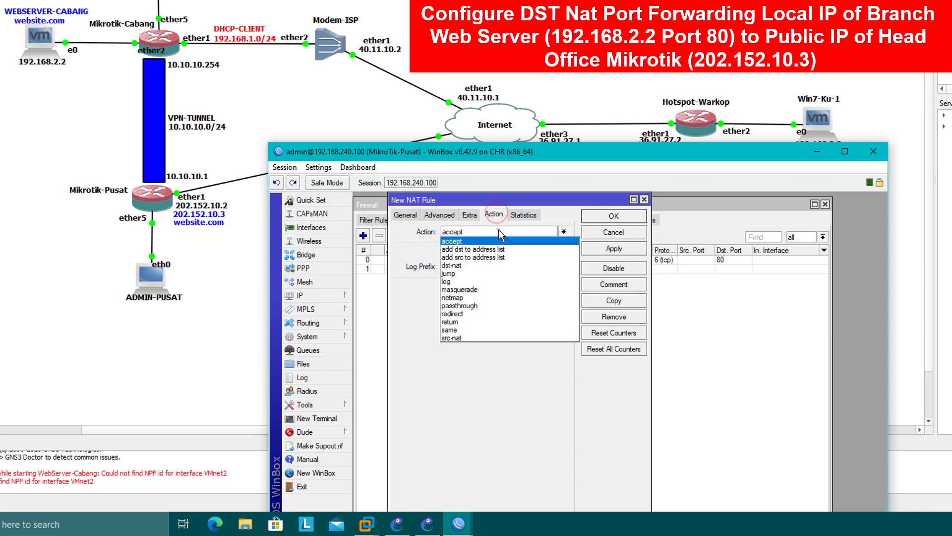
click(464, 266)
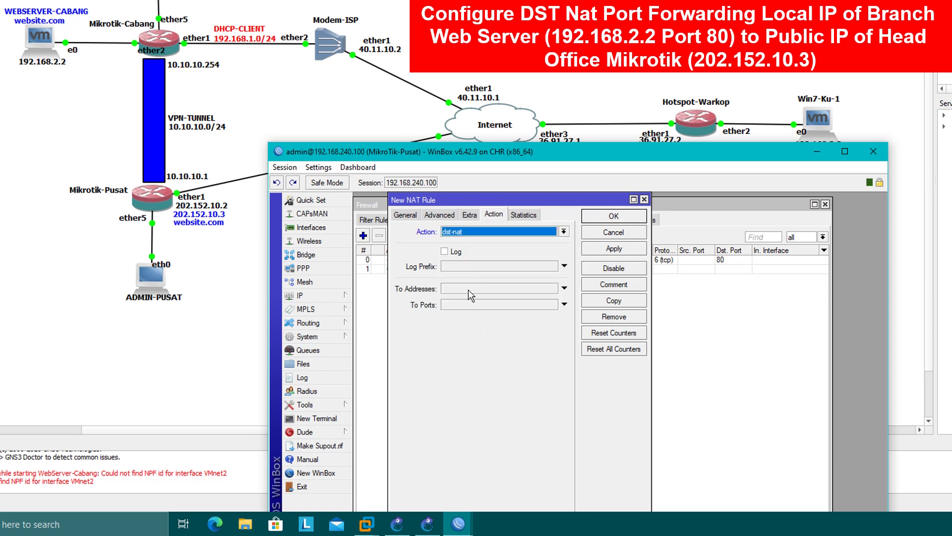
click(405, 217)
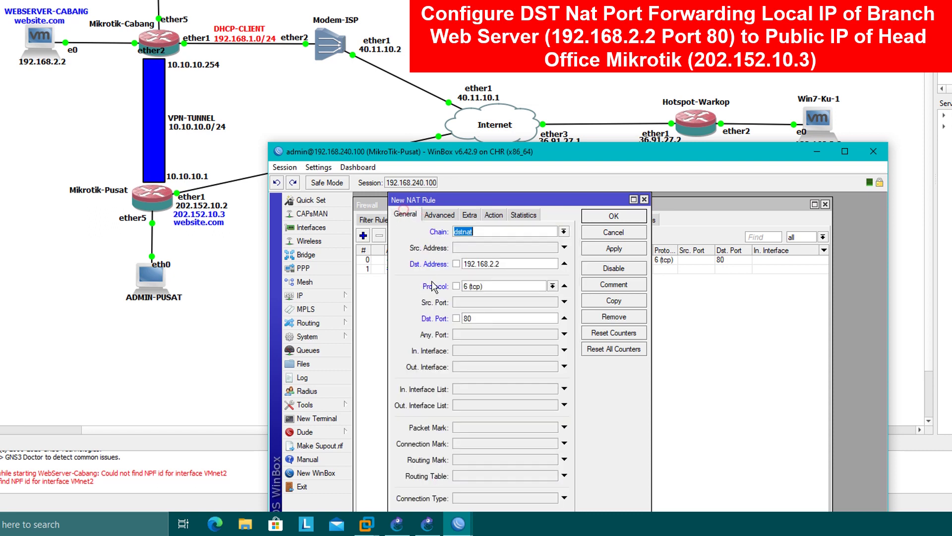
drag(510, 263, 422, 268)
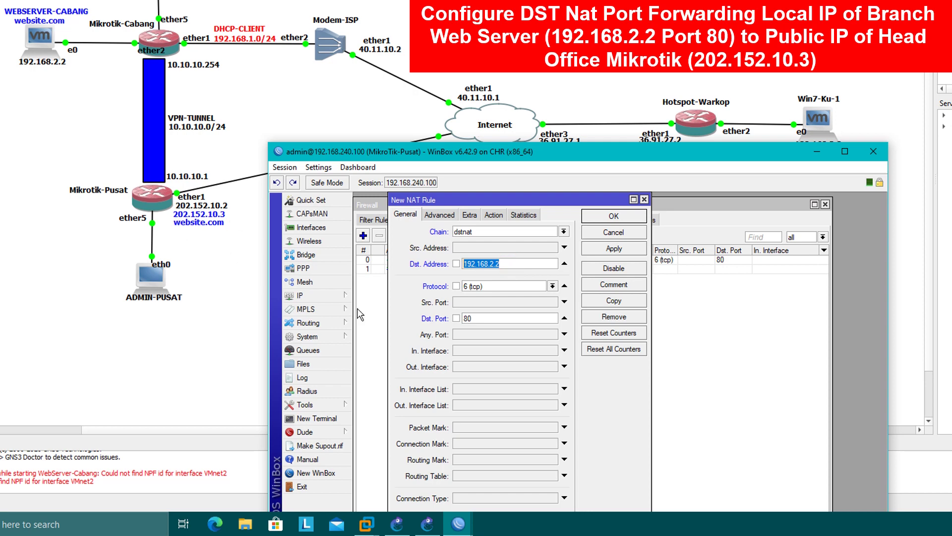
text(202.152.10.3)
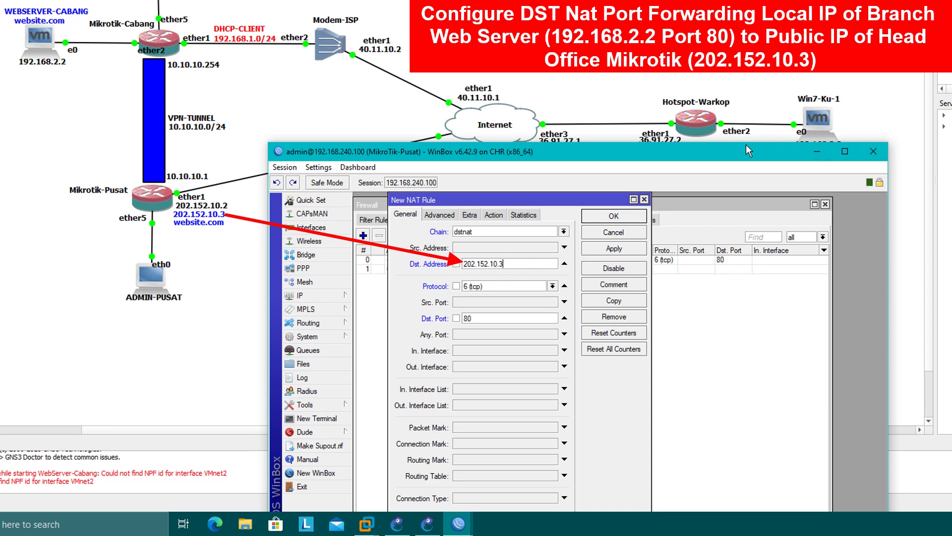
- Set the dst-nat target to 192.168.2.2 port 80 and save the rule
click(479, 315)
click(477, 316)
click(494, 214)
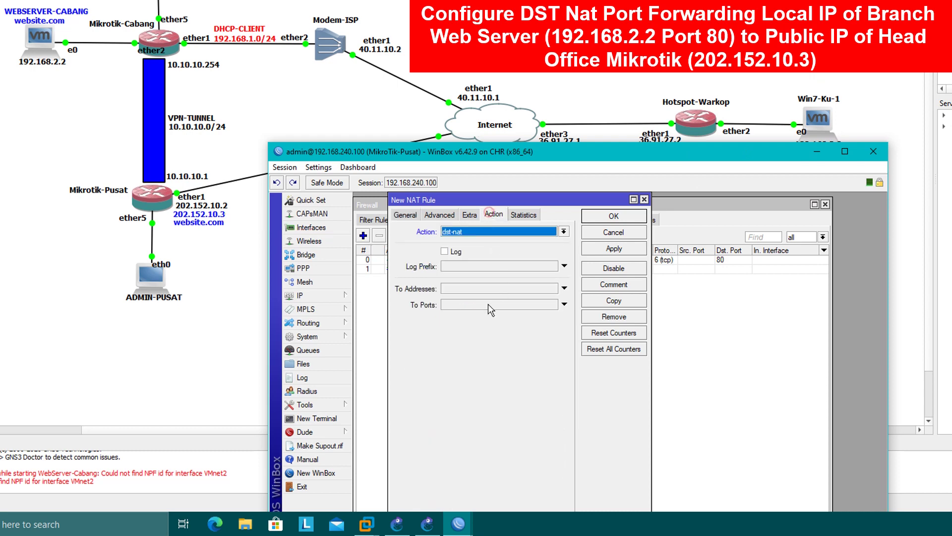
click(469, 288)
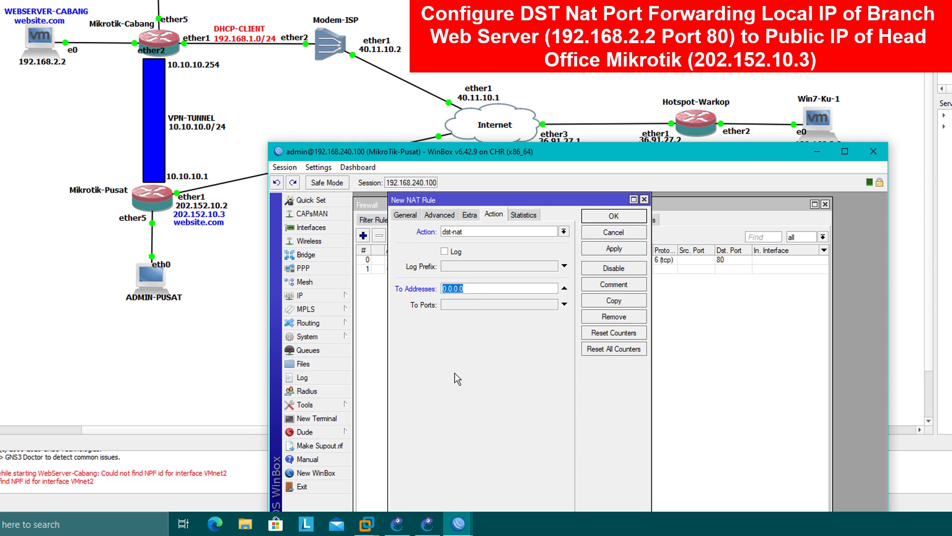
text(192.168.2.2)
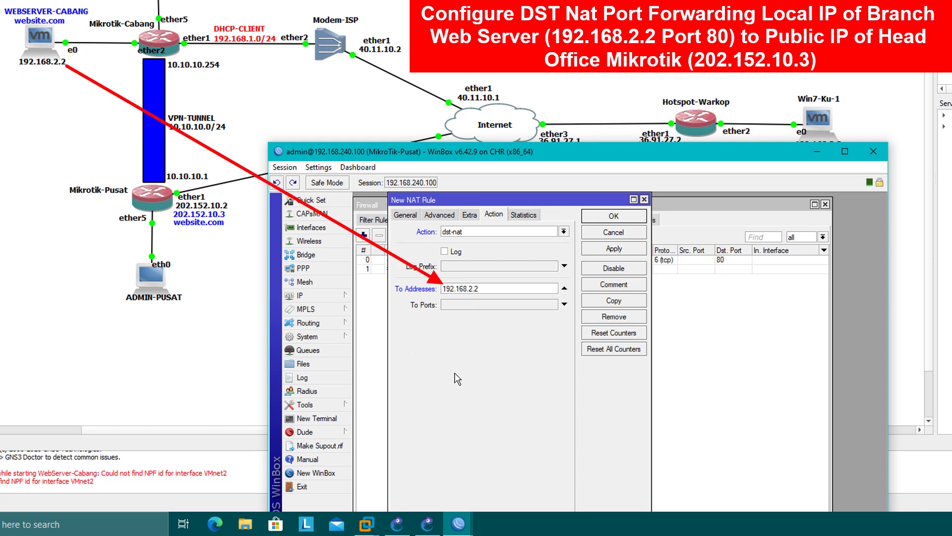
click(473, 305)
text(80)
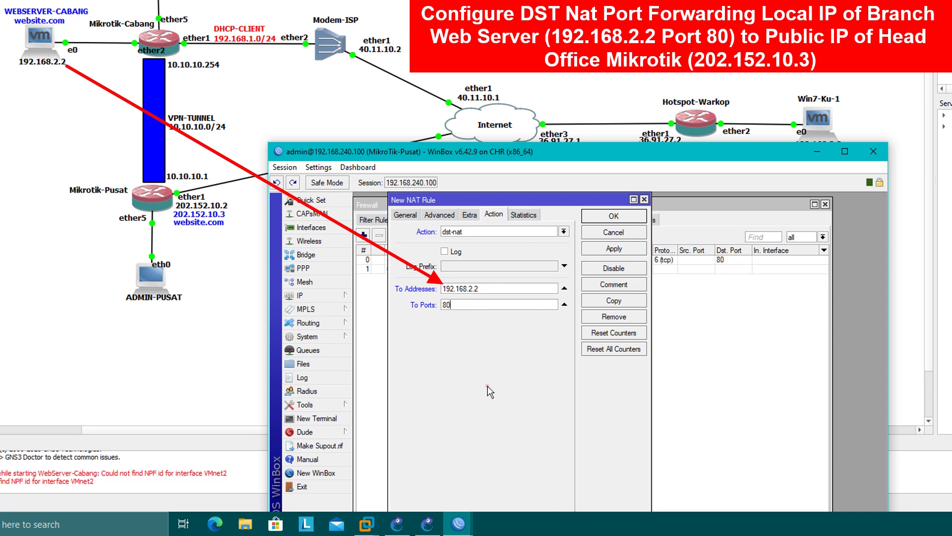
click(612, 250)
- Close the rule window and move the dstnat rule above masquerade
click(614, 216)
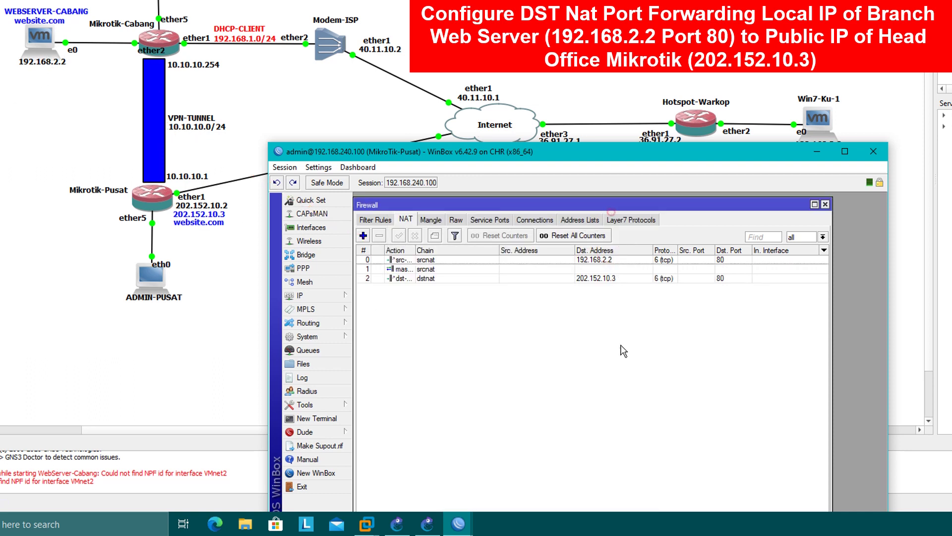
click(554, 279)
drag(554, 256, 557, 258)
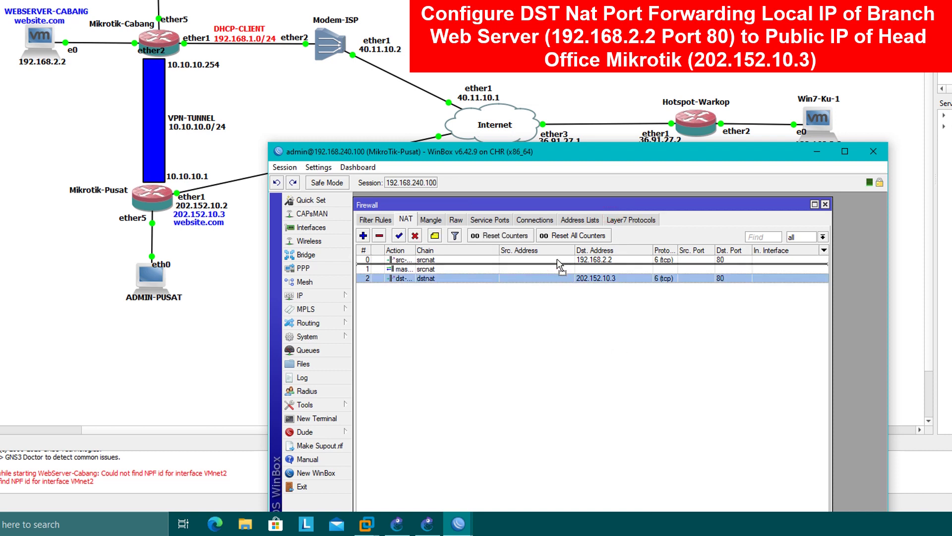
click(587, 320)
- Comment the forwarding rule 'DNAT PORT FORWARDING WEB SERVER CABANG' and move the router window aside
right_click(413, 260)
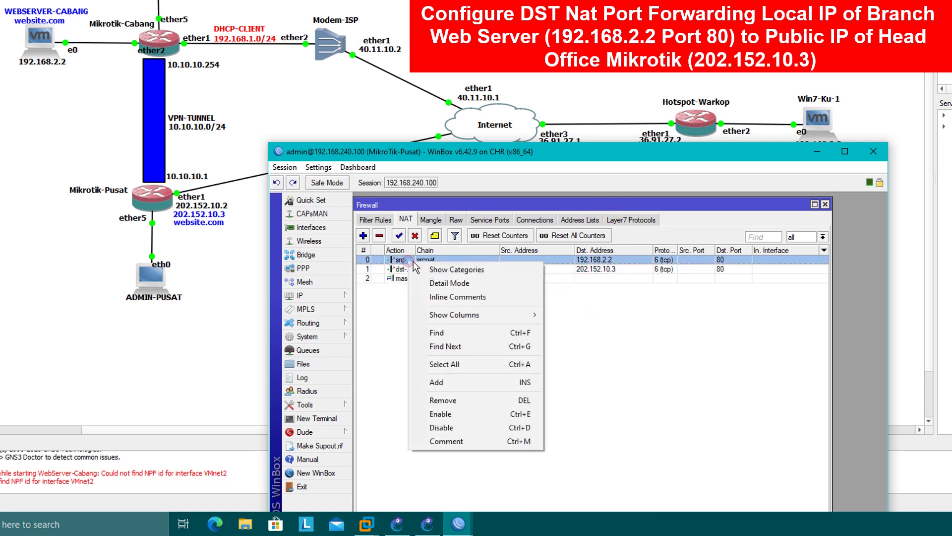
click(455, 442)
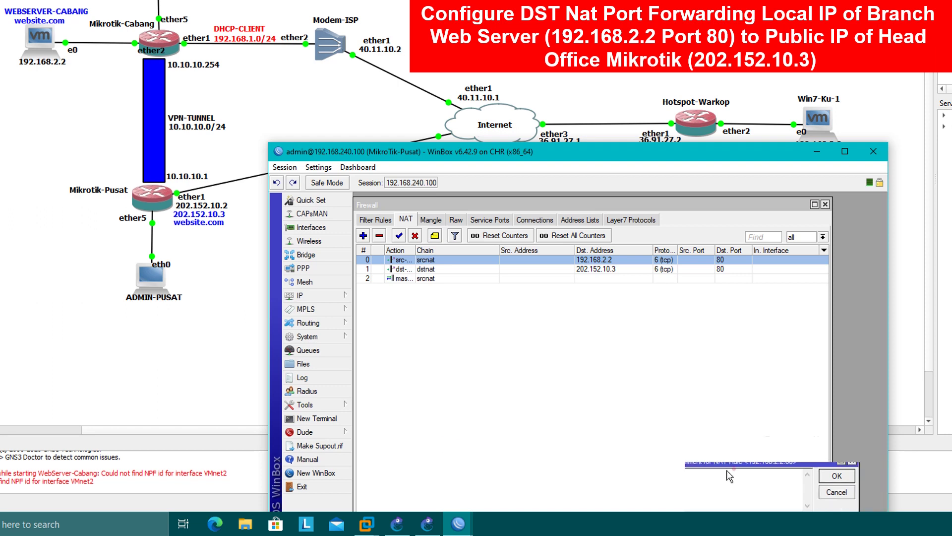
drag(727, 470, 554, 311)
text(WEB)
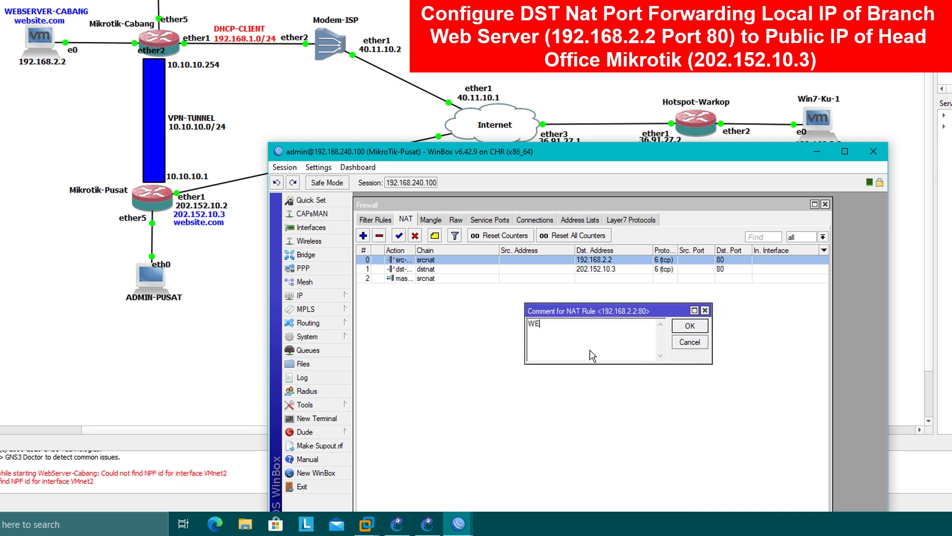
key(BackSpace)
key(BackSpace)
key(BackSpace)
text(DNAT PORT FORWARDING WEB SERV)
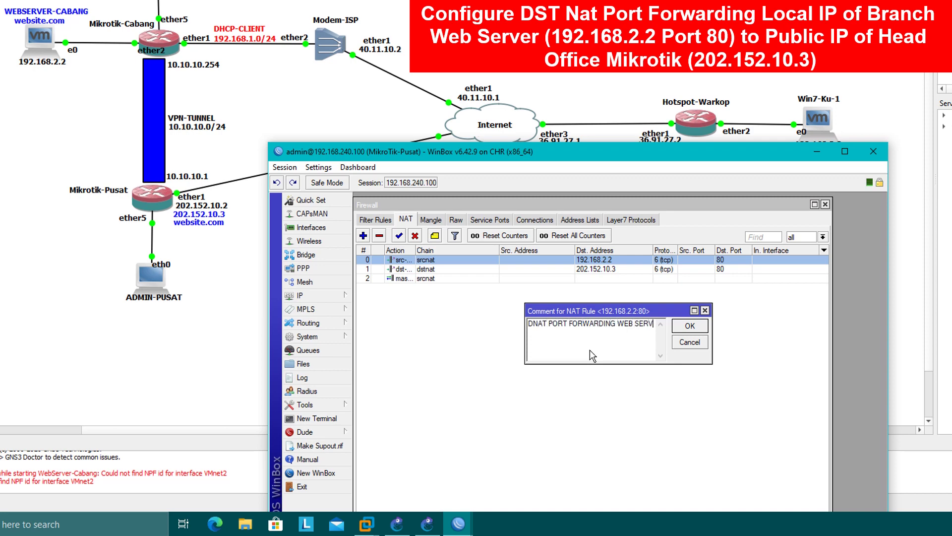
text(ER CABANG)
key(Return)
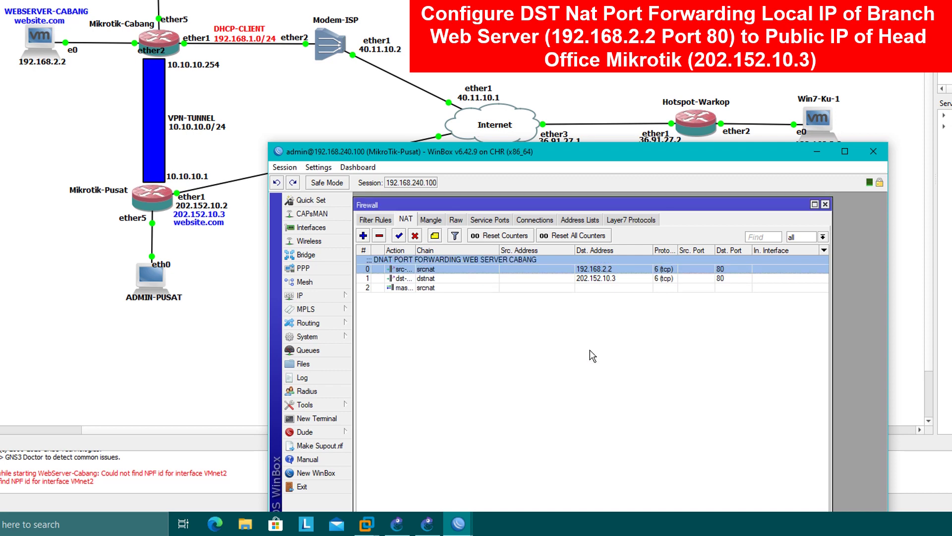
click(590, 350)
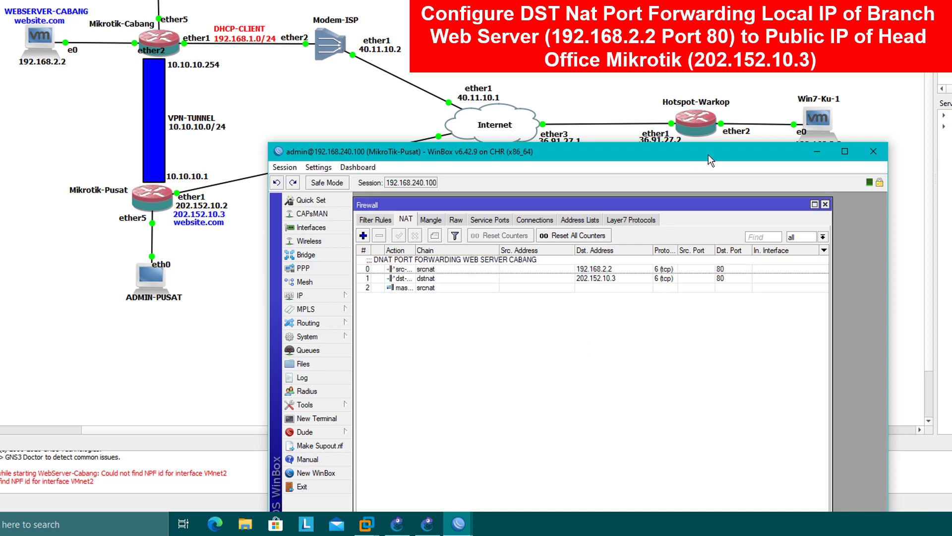
drag(709, 156, 385, 141)
- Bring up the Win7-Ku client VM and launch cmd from the Start menu
click(367, 524)
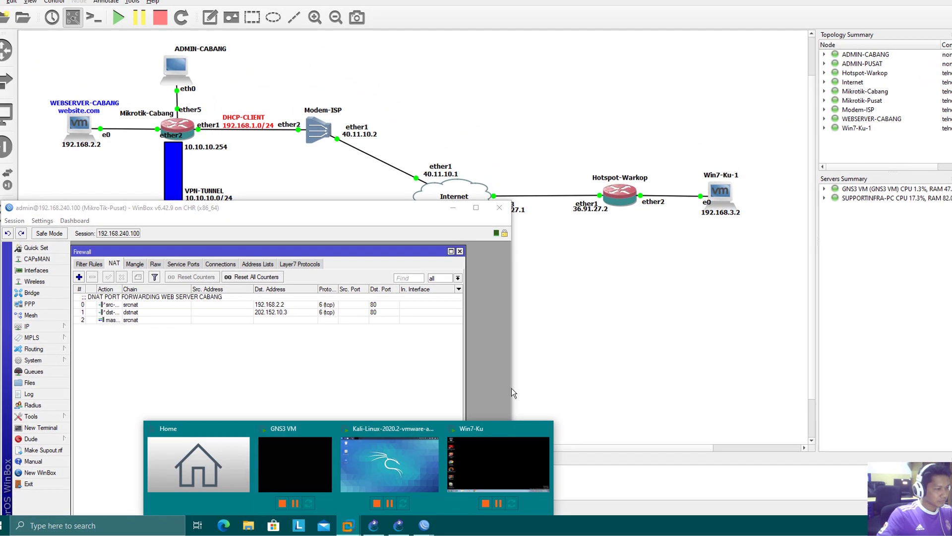
click(517, 463)
drag(550, 21, 694, 47)
click(555, 281)
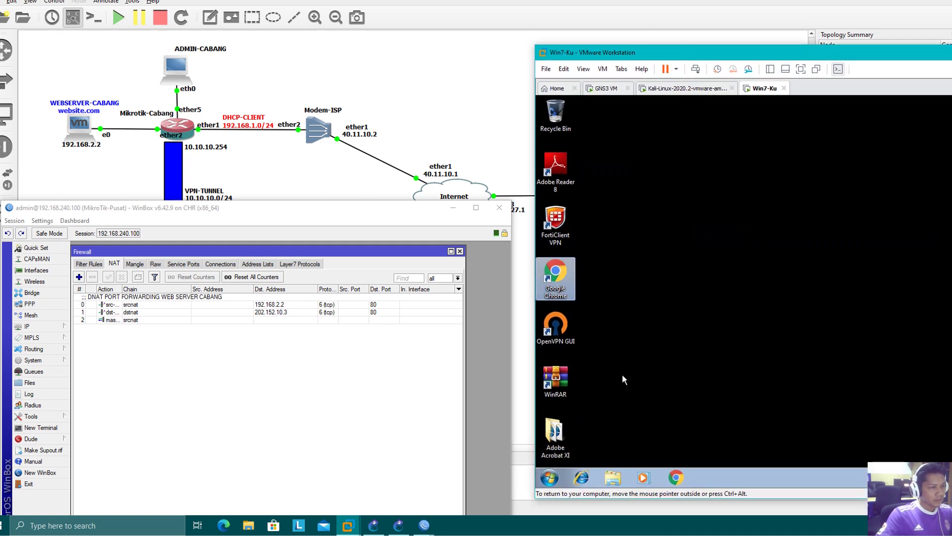
click(550, 478)
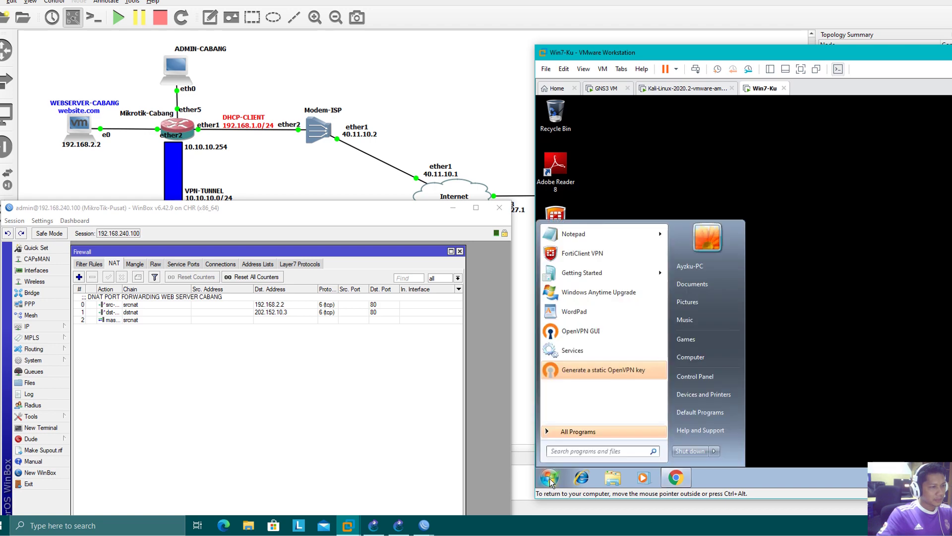
text(cmd)
key(Return)
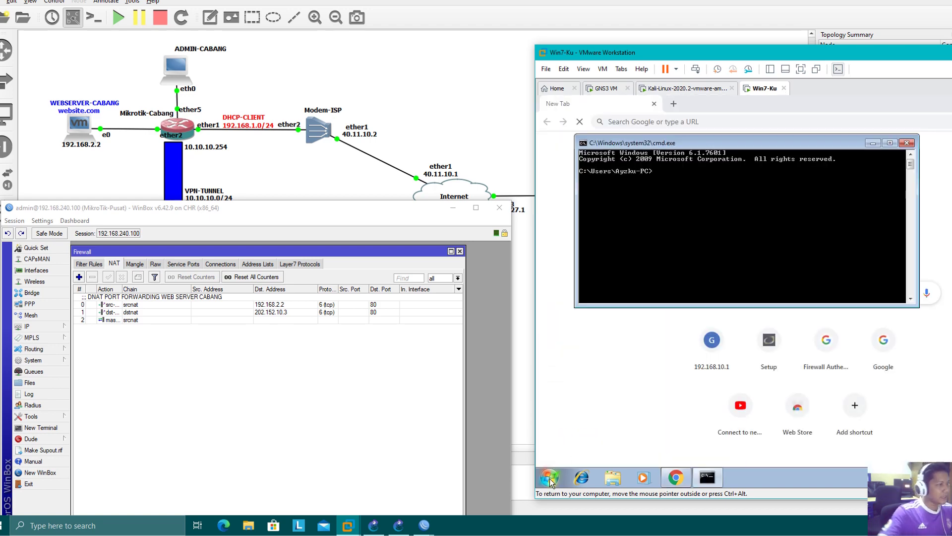
- Ping website.com from the client, getting replies from 202.152.10.3 at 0% loss
drag(250, 210, 248, 350)
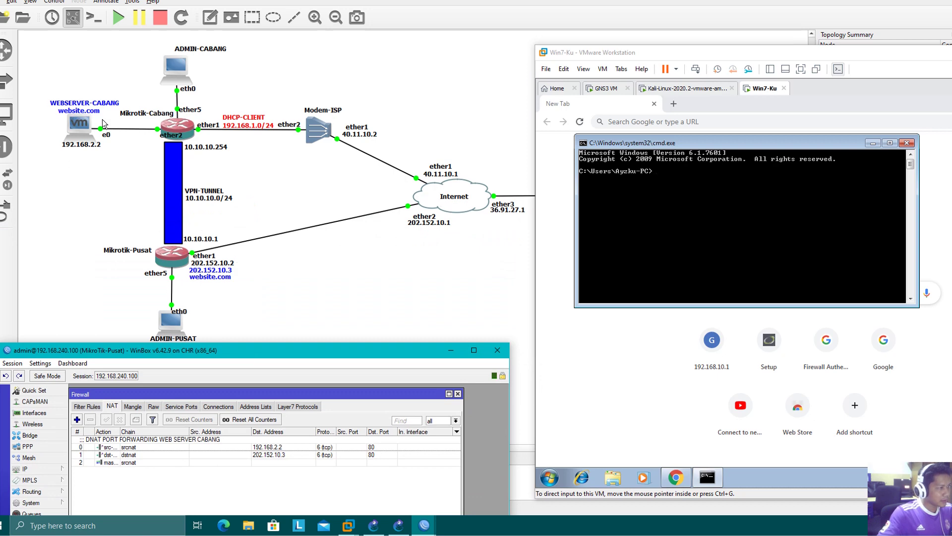
click(775, 242)
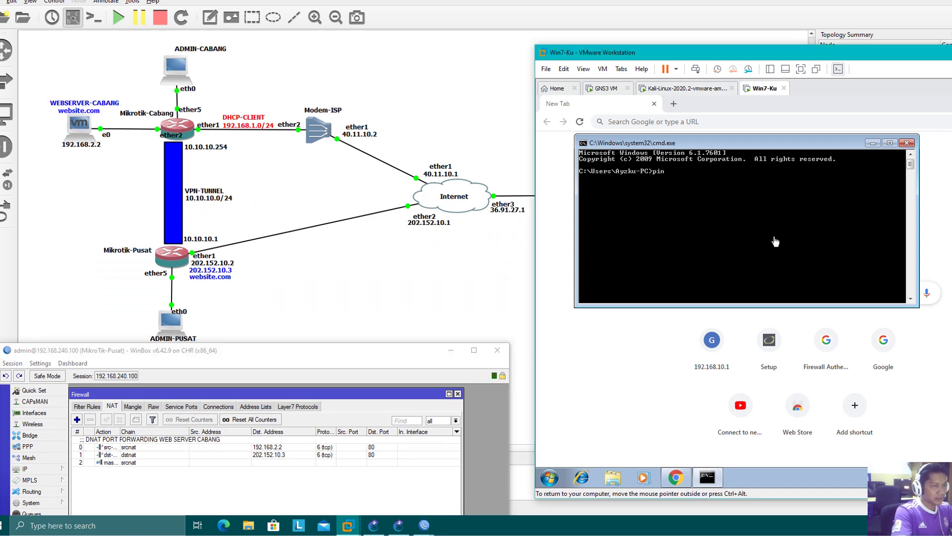
text(ping website.com)
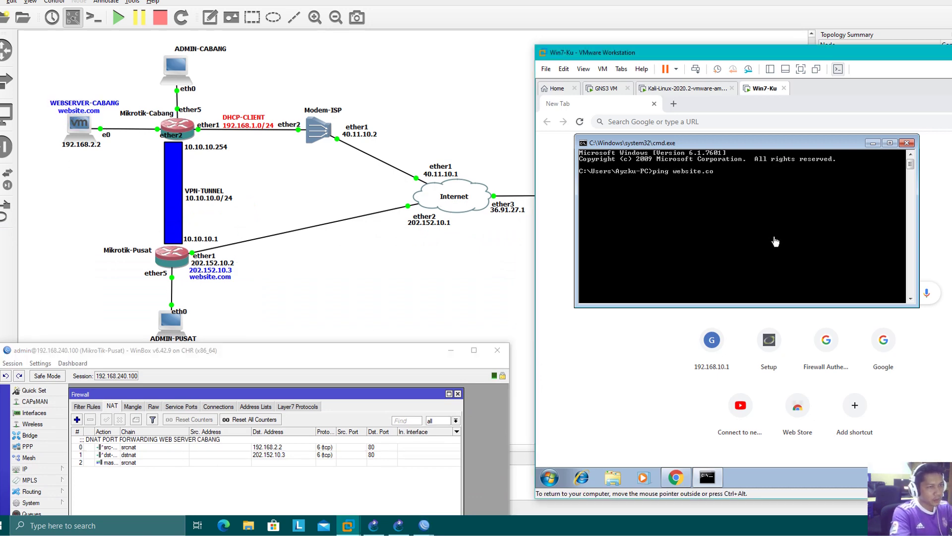
key(Return)
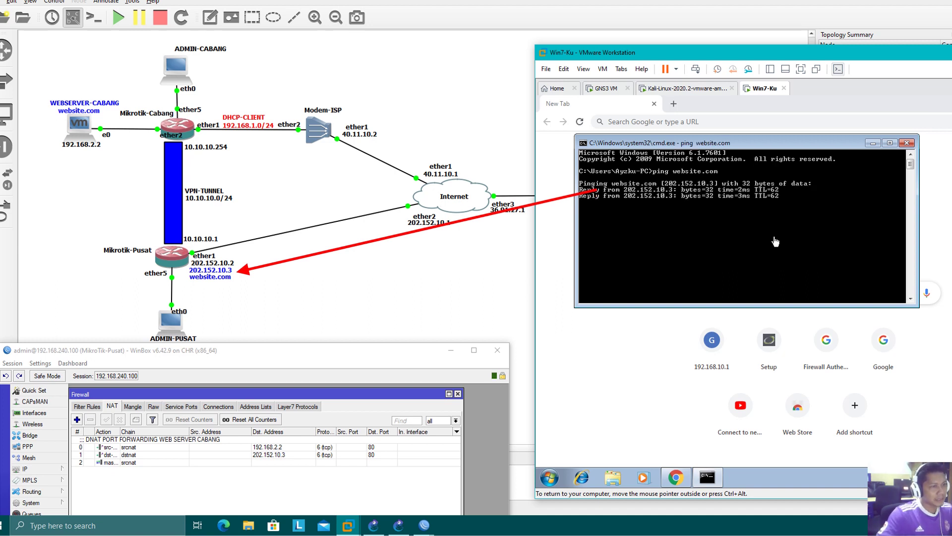
key(Return)
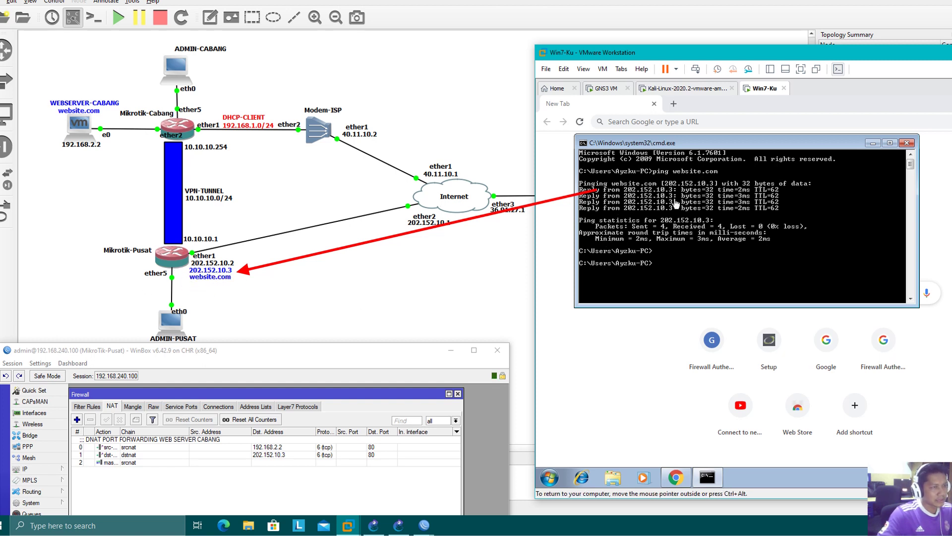
click(692, 123)
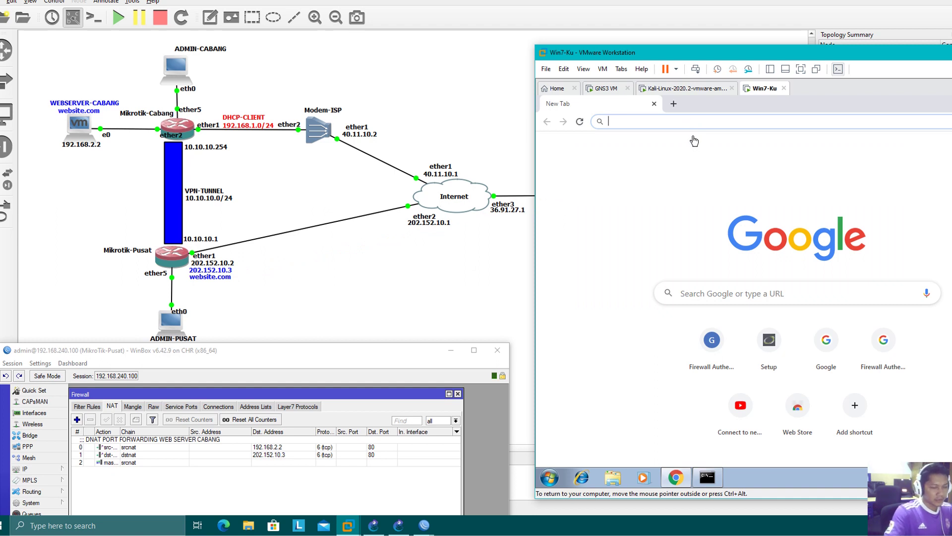
- Load 202.152.10.3/DVWA in Chrome and press Create / Reset Database
text(202.152.10.)
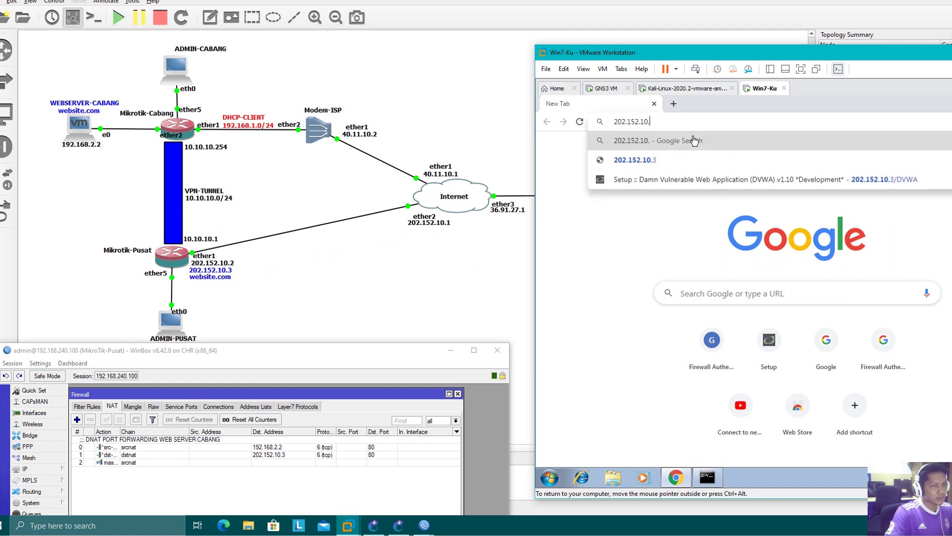
text(3/DVWA)
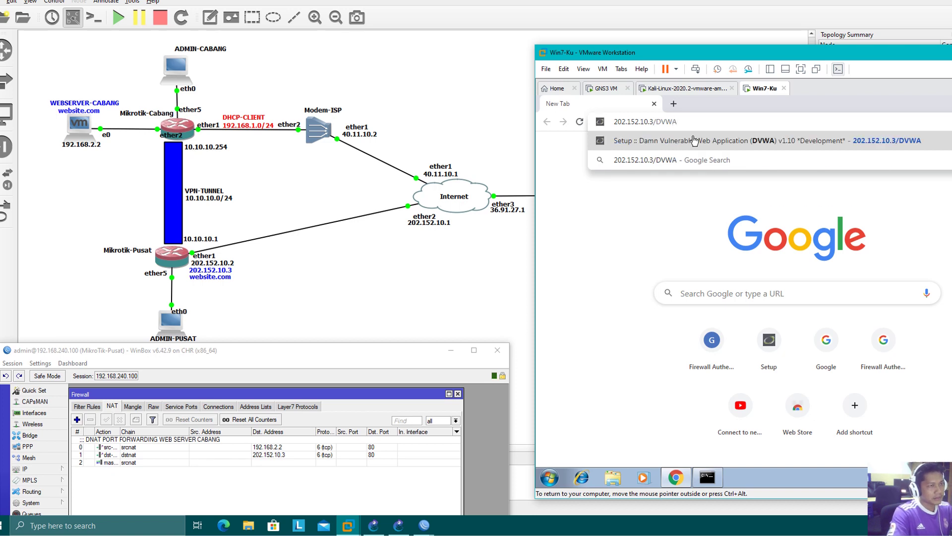
click(694, 140)
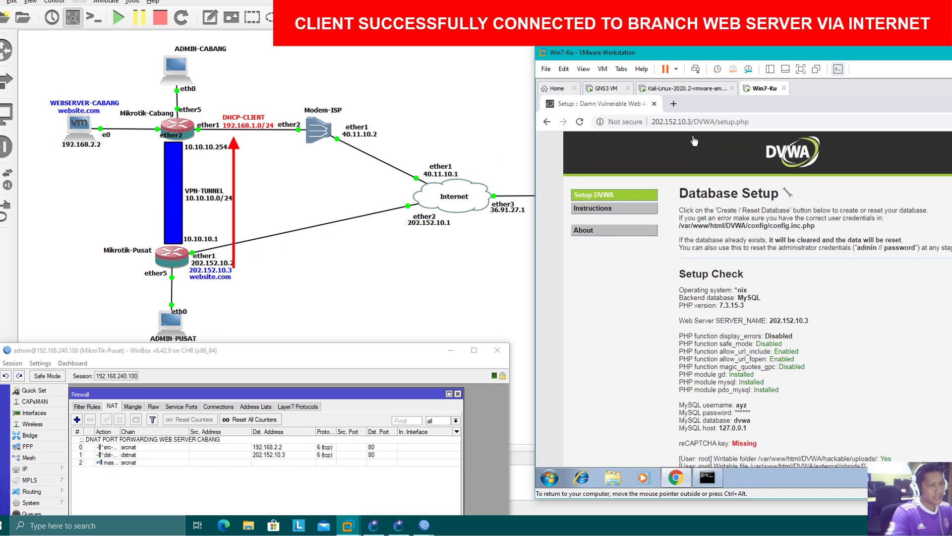
scroll(694, 322, down, 4)
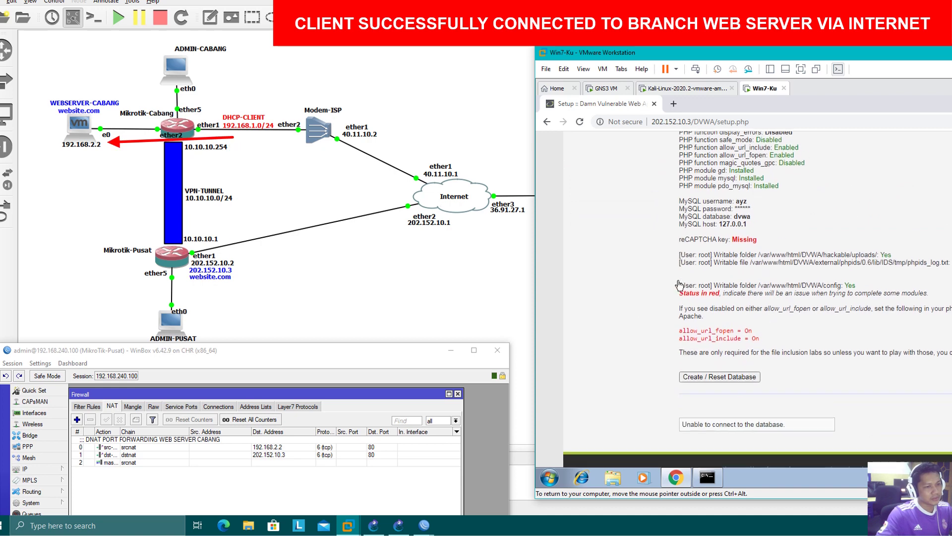
click(699, 379)
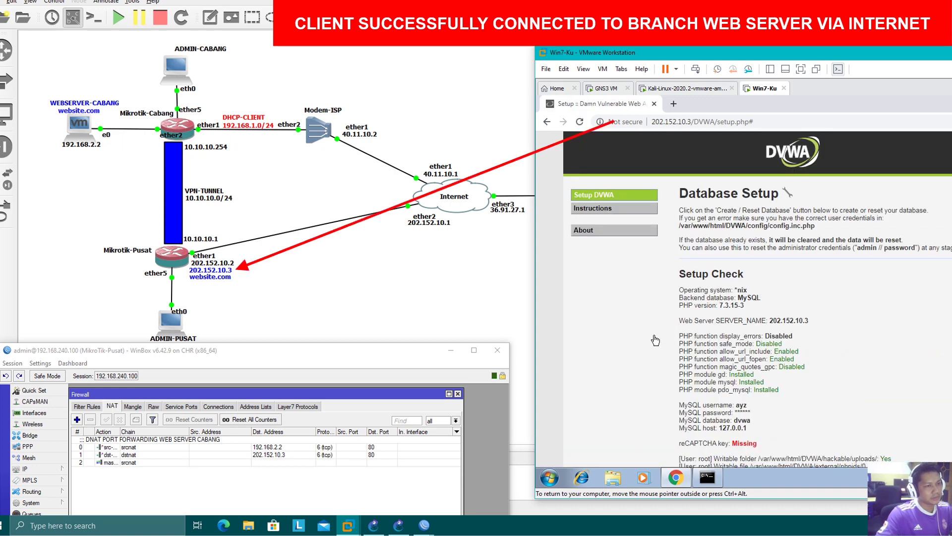
scroll(655, 319, down, 2)
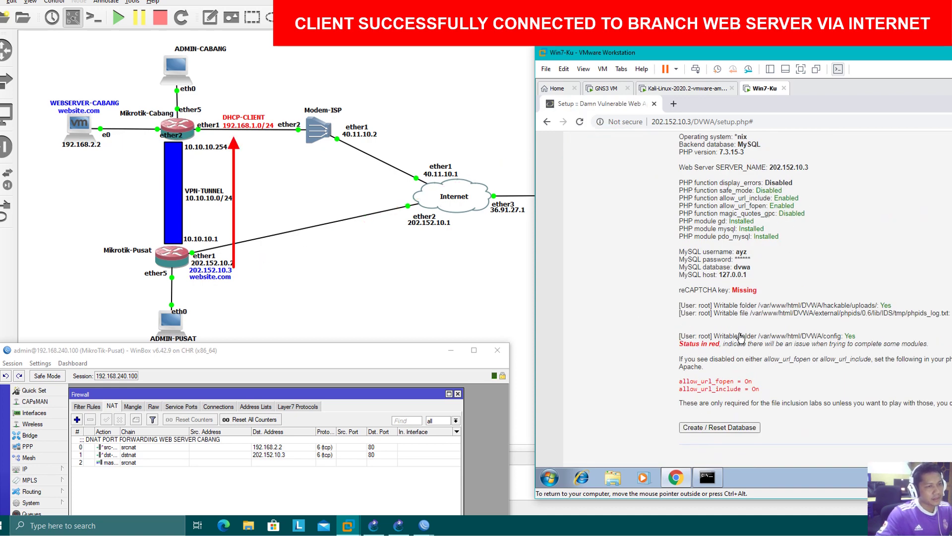
scroll(673, 357, up, 3)
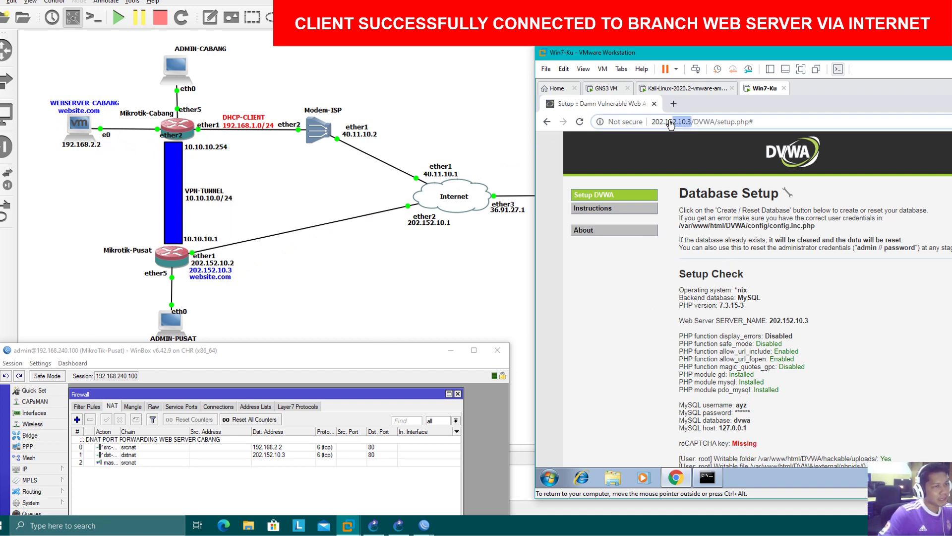
- Load website.com/DVWA in a new Chrome tab and bring back the ping results
click(673, 104)
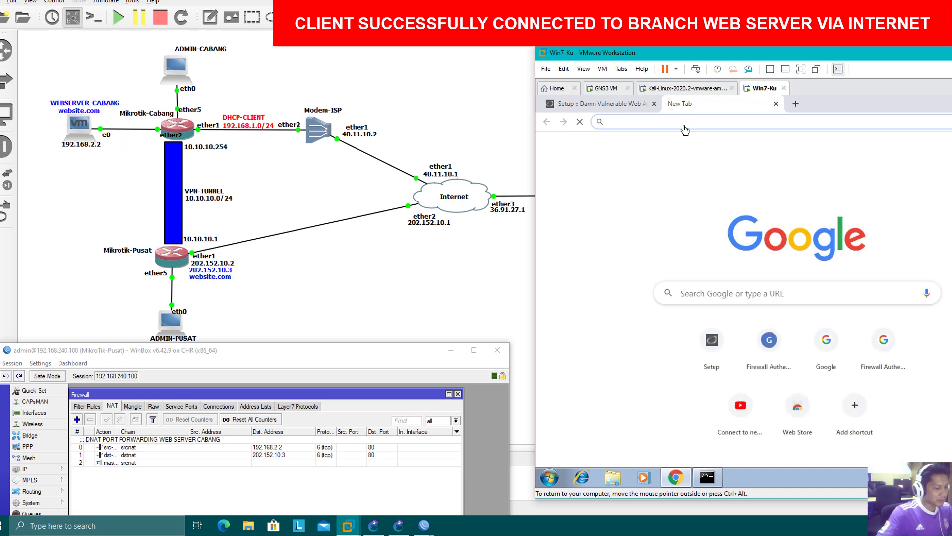
text(website.com)
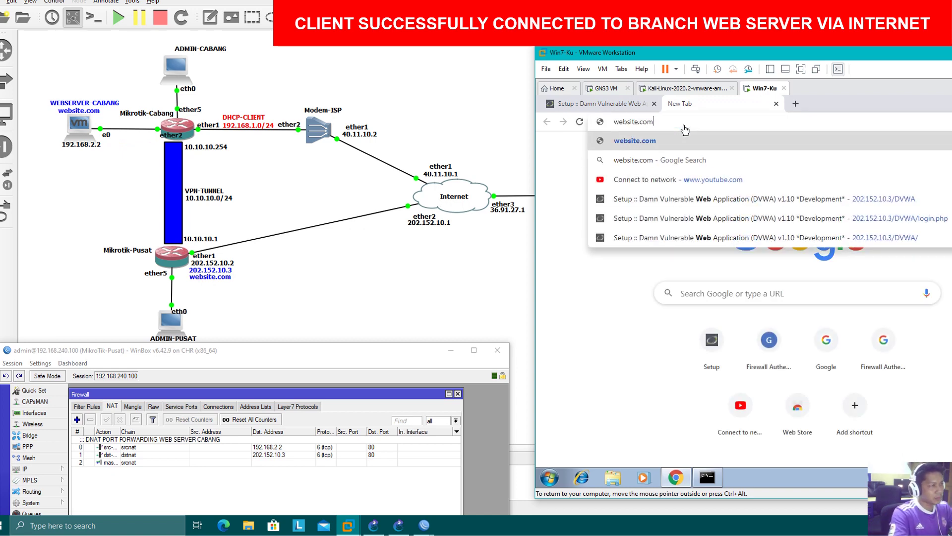
text(/DVWA)
key(Return)
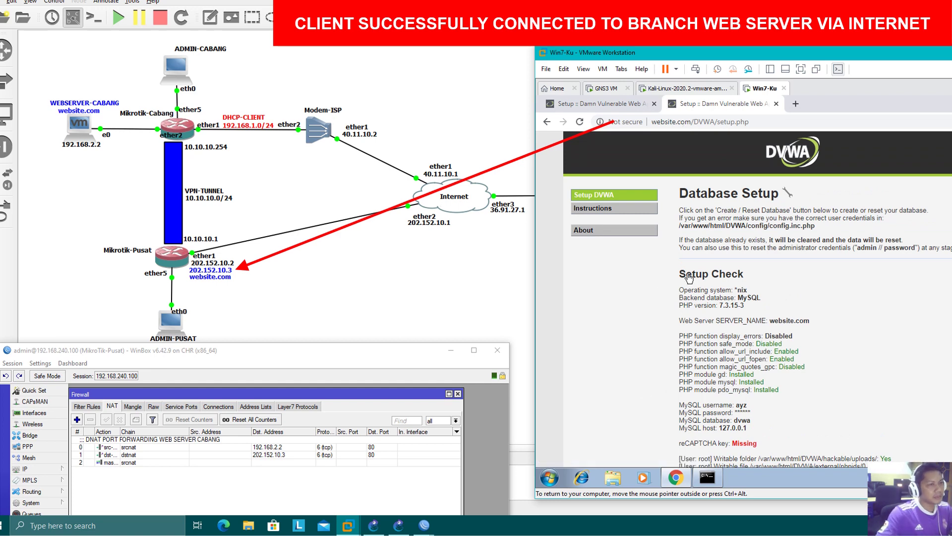
click(707, 477)
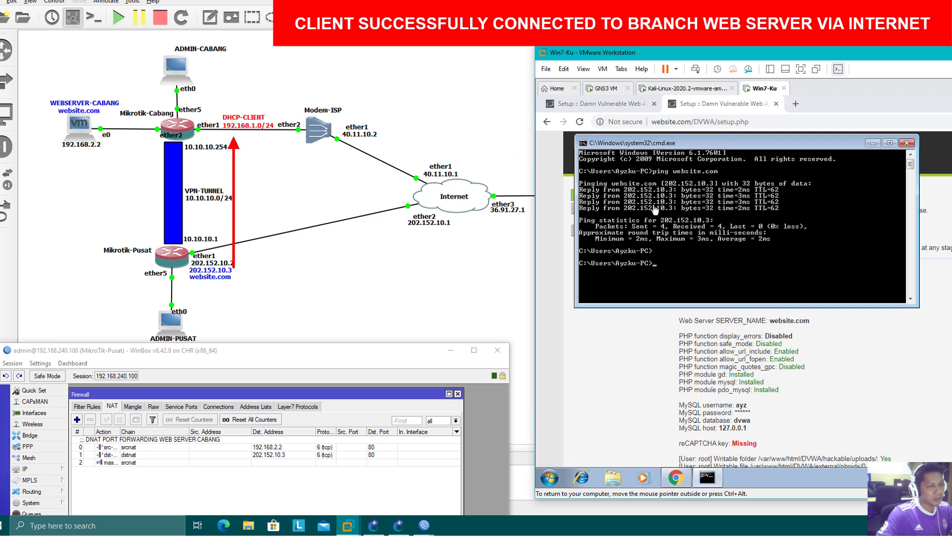
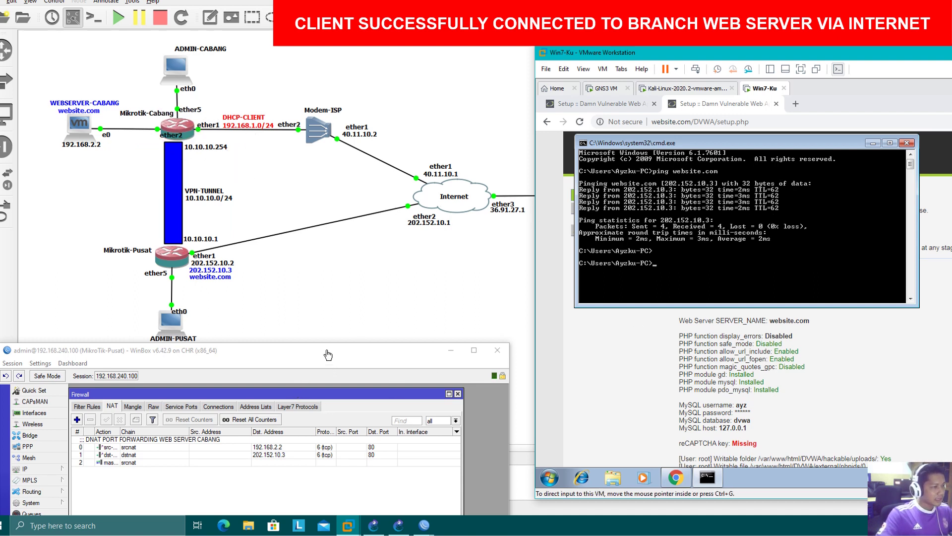
- Disable srcnat rule 0 for the web server in Winbox's NAT rules
drag(327, 354, 330, 311)
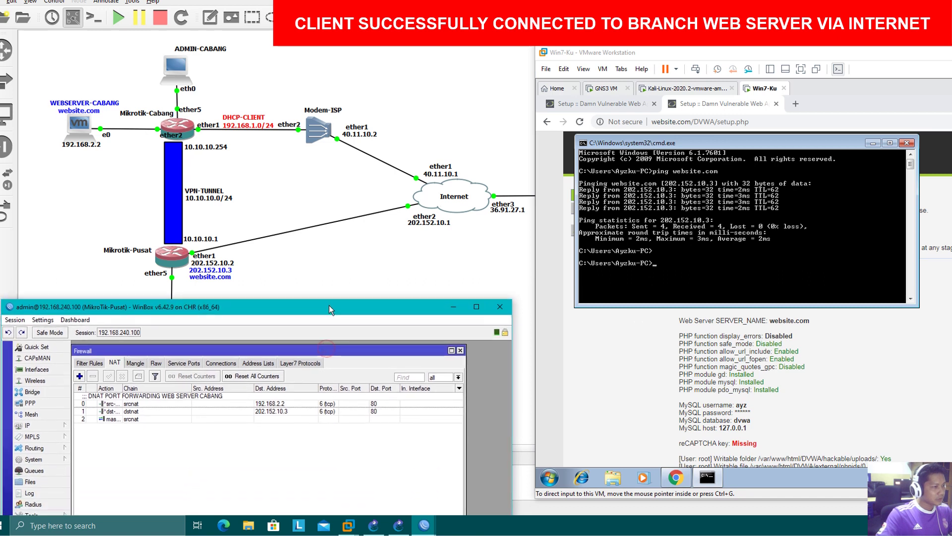
click(164, 405)
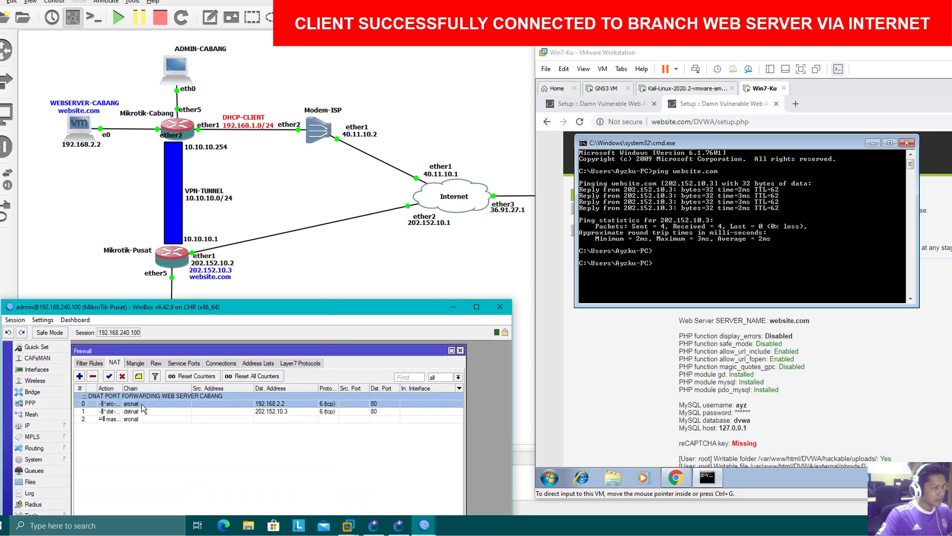
click(123, 377)
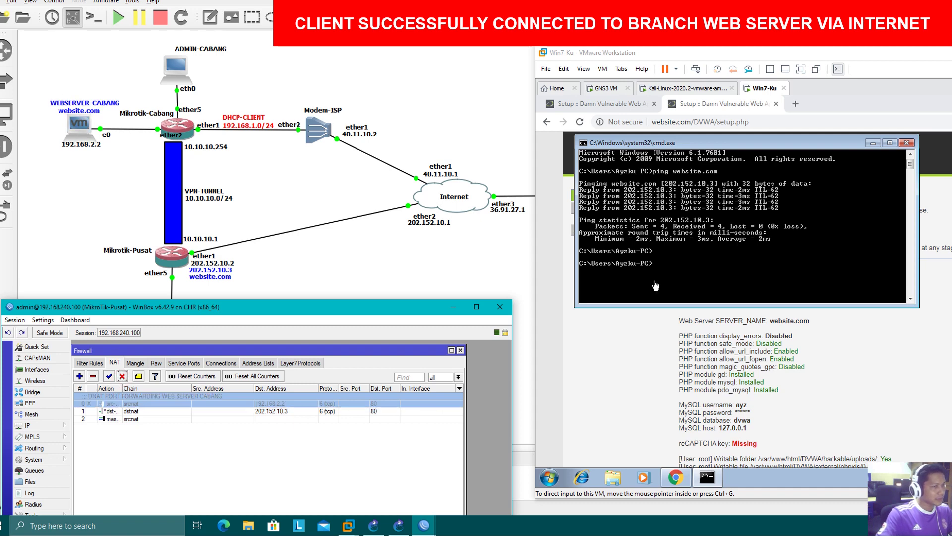
- Re-run the ping to website.com in the client's command prompt, then stop it
click(715, 264)
drag(727, 147, 735, 175)
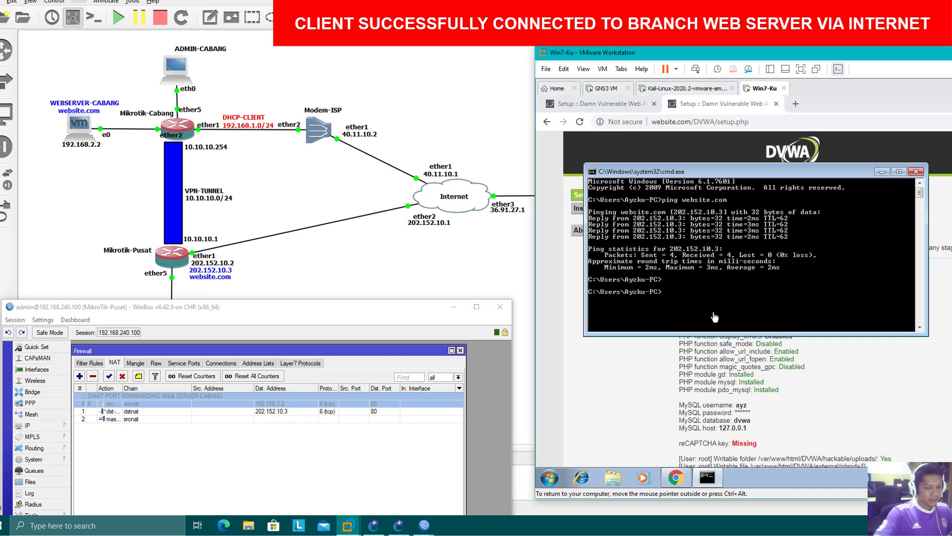
key(Up)
key(Return)
key(ctrl+c)
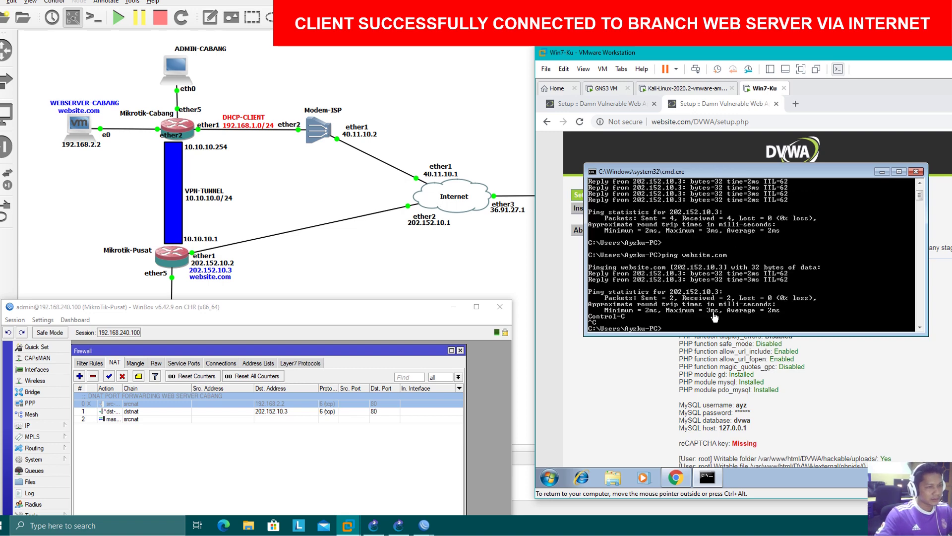
- Load 202.152.10.3/DVWA in a fresh Chrome tab, which fails to load
click(776, 104)
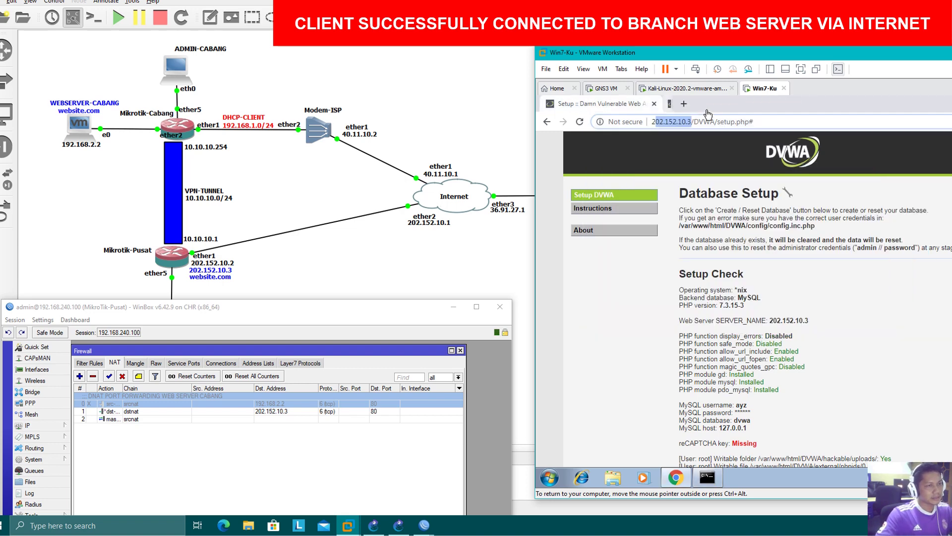
click(673, 105)
click(654, 104)
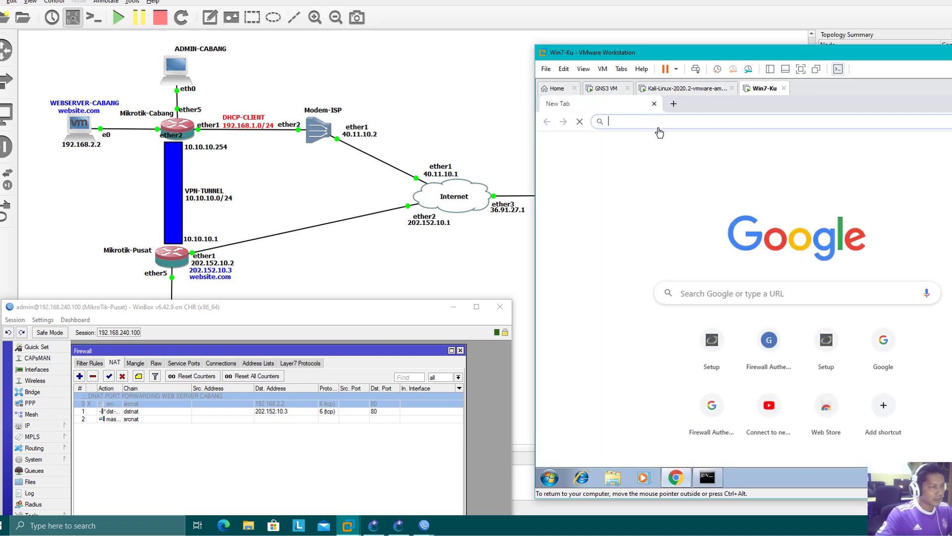
text(202.152.10.3/DVWA)
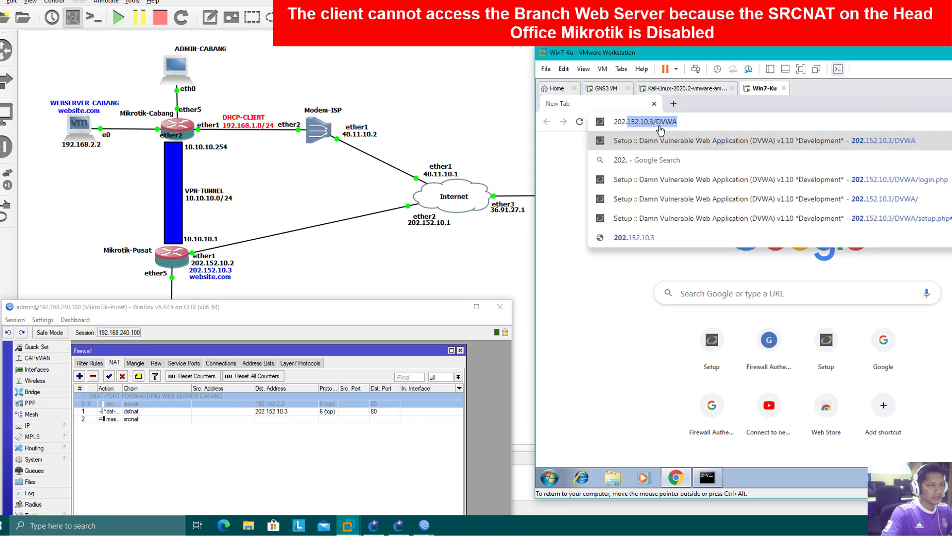
key(Return)
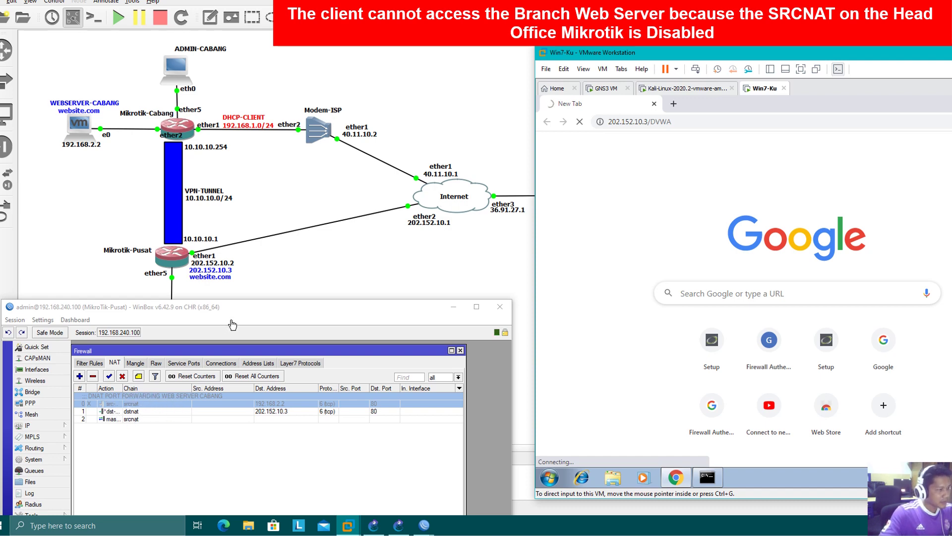
drag(233, 313, 235, 247)
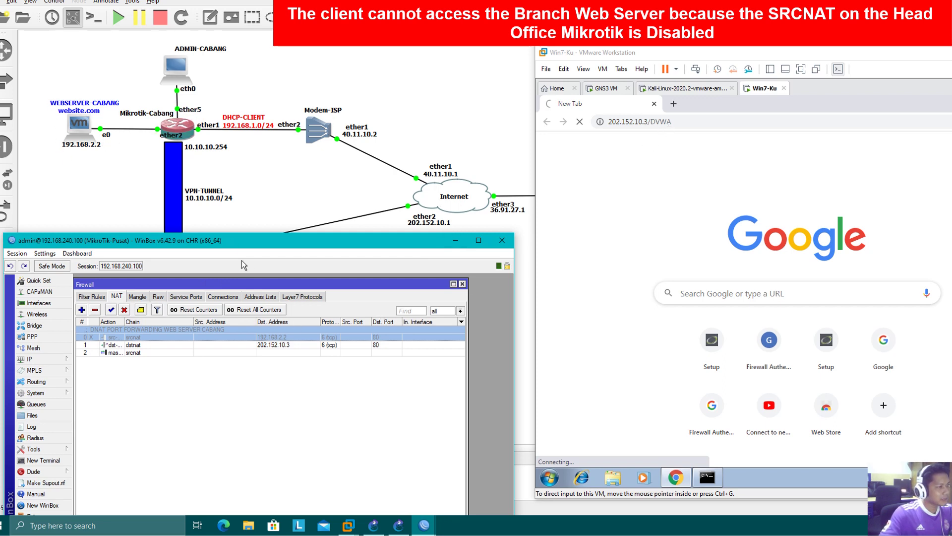
drag(231, 241, 296, 292)
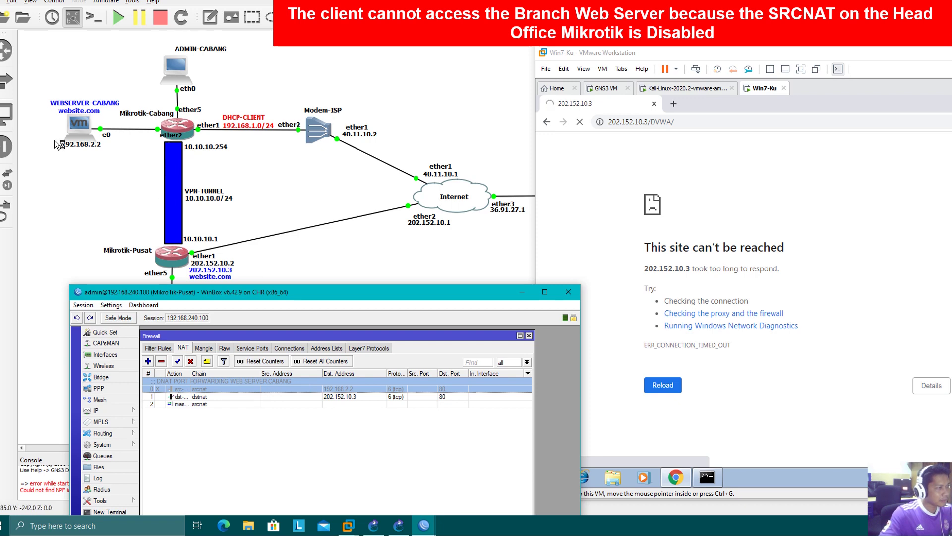
- Load website.com/DVWA in a new tab, which also times out, and recheck the ping results
click(673, 103)
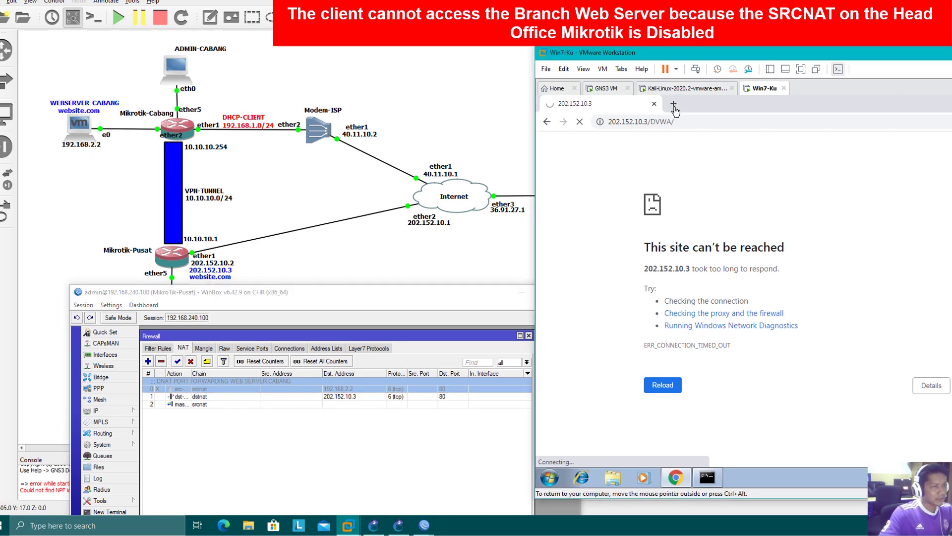
text(websit)
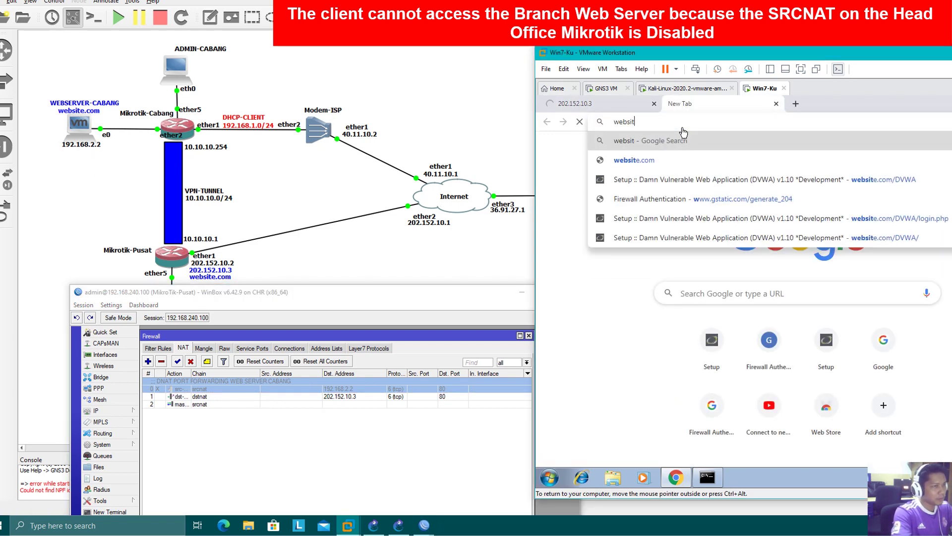
text(e.com/DVWA)
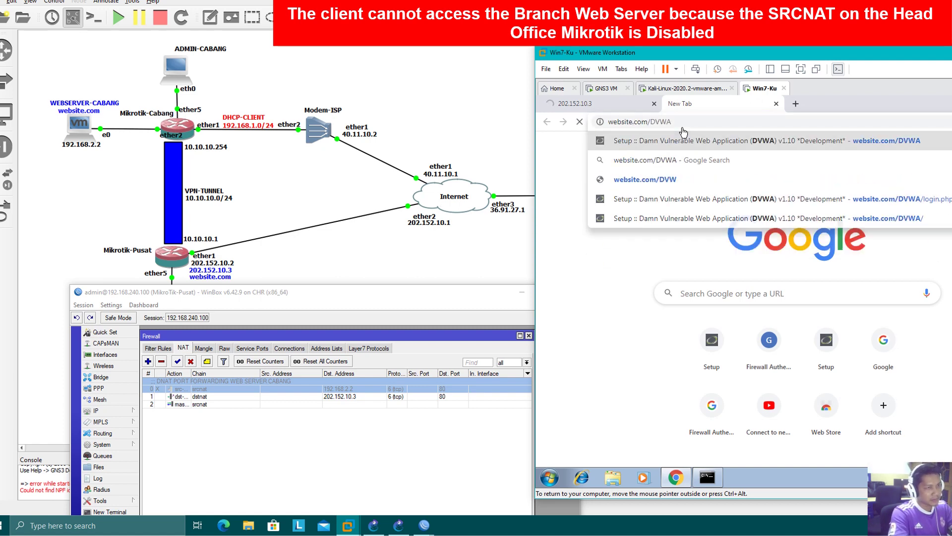
key(Return)
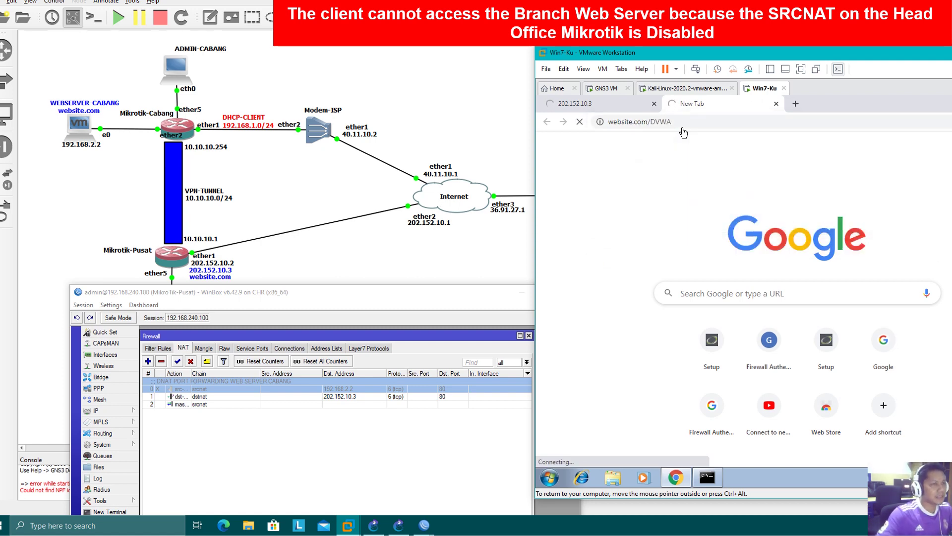
click(637, 104)
click(695, 104)
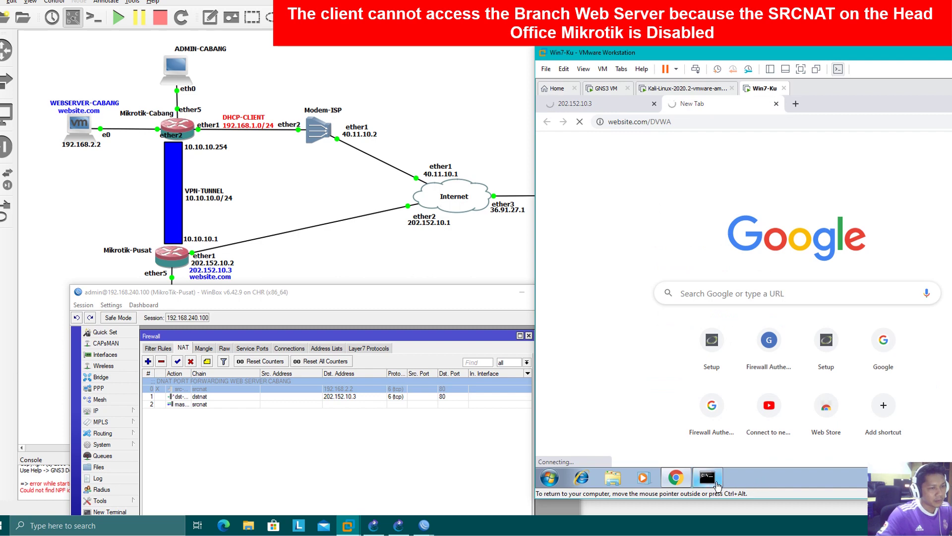
click(717, 483)
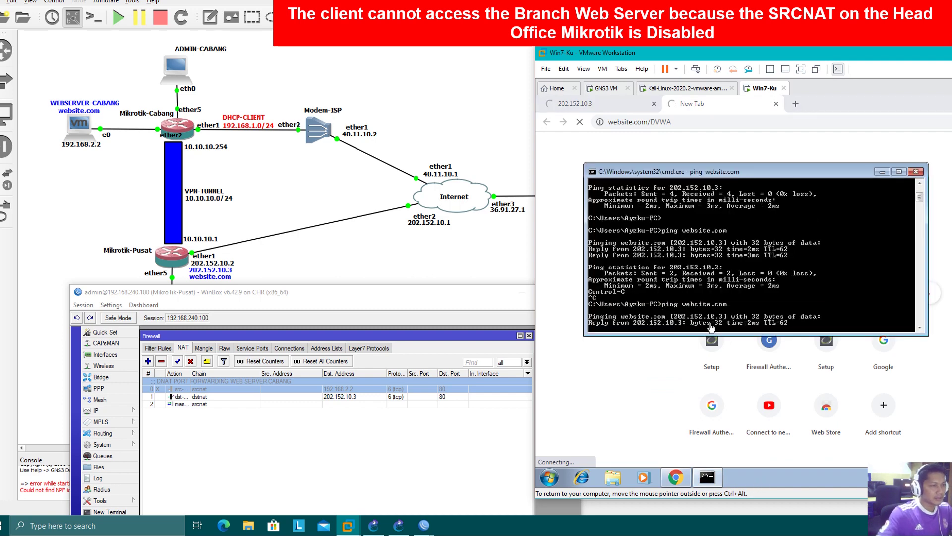
- Check the router's IP Addresses list, then bring the Firewall NAT rules back and raise the window
click(110, 411)
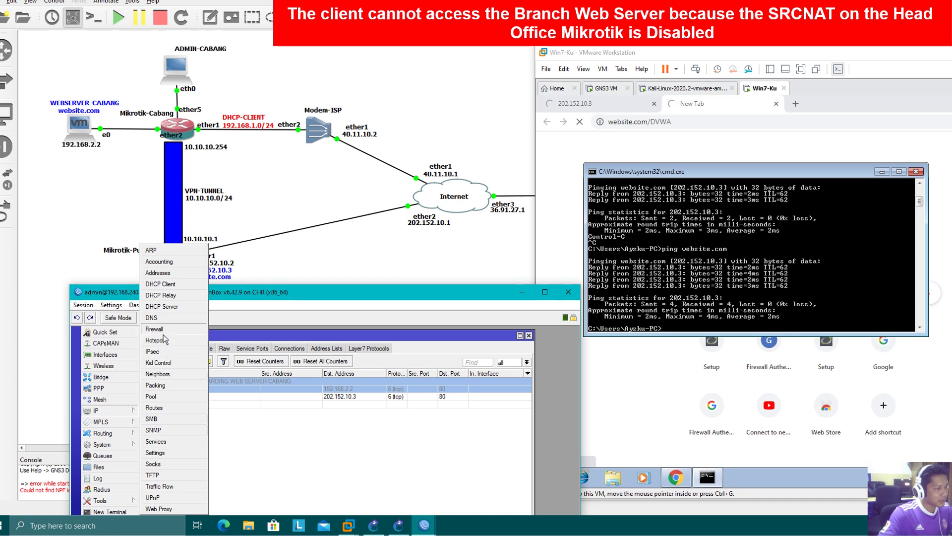
click(161, 272)
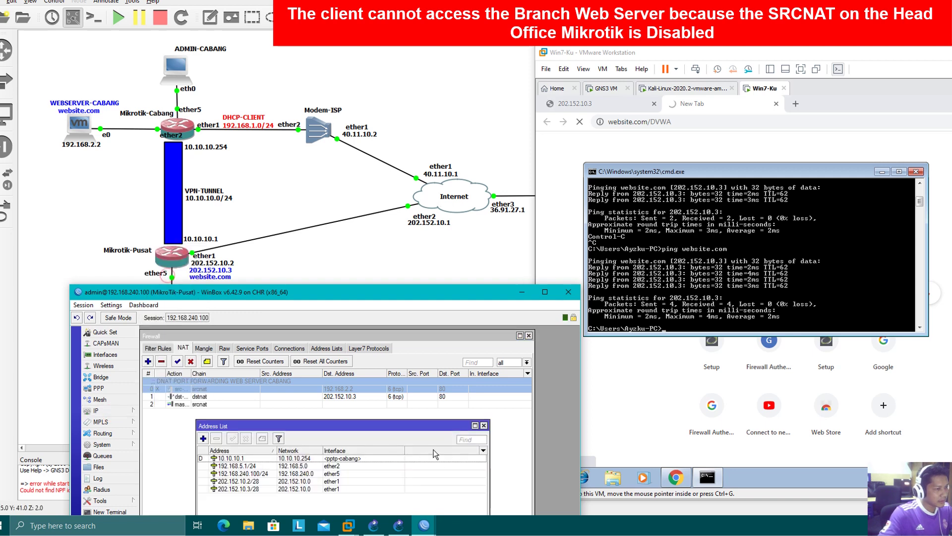
click(687, 106)
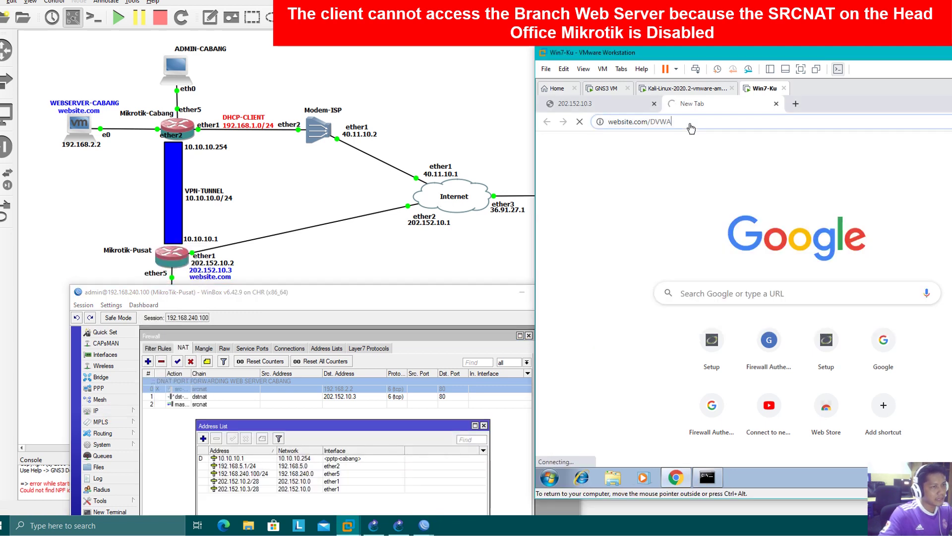
click(243, 392)
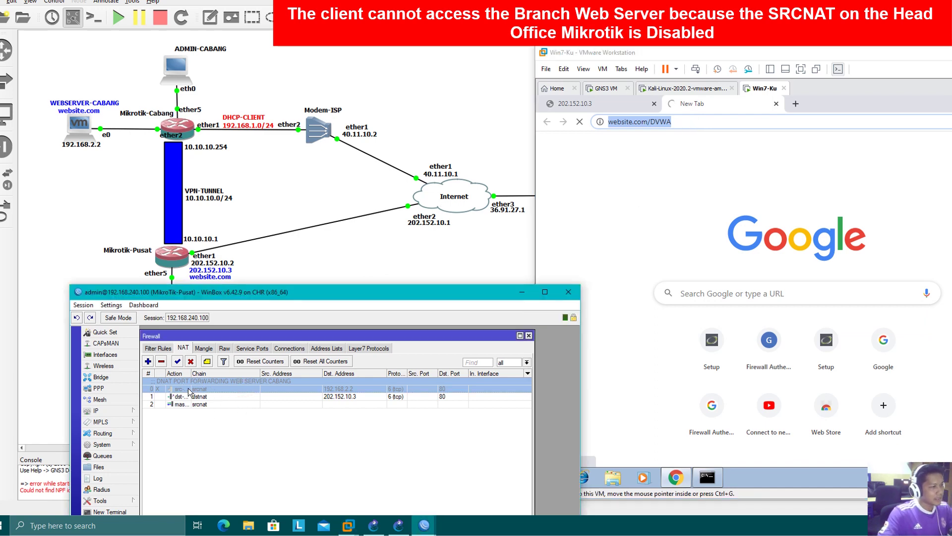
drag(256, 295, 258, 178)
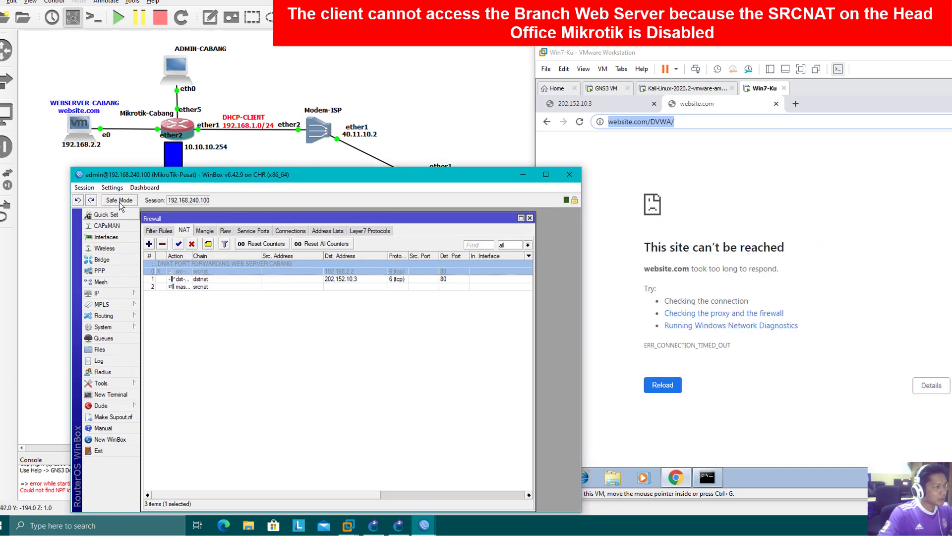
- Run 'system telnet 192.168.2.2 80' in a router terminal, confirming the web server is reachable
click(158, 231)
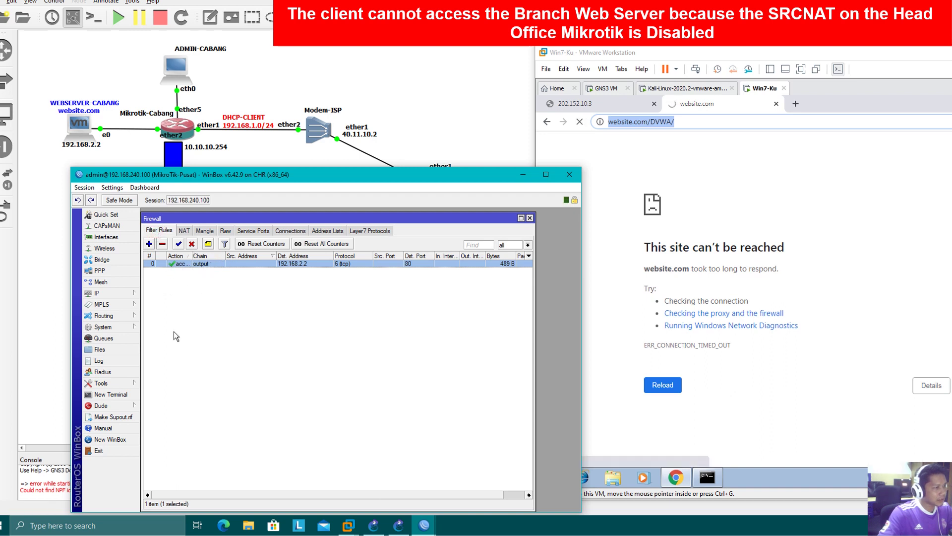
click(111, 394)
click(268, 371)
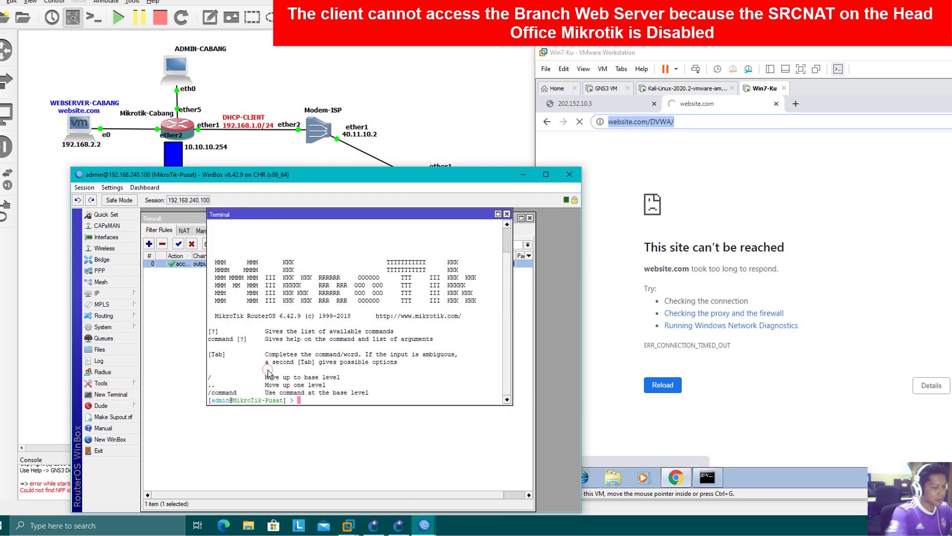
text(system telnet 192.1)
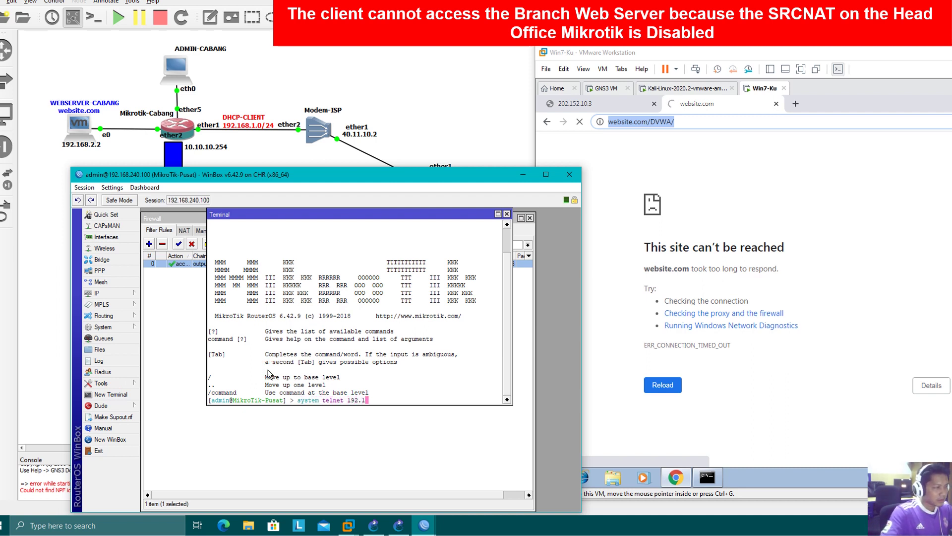
text(68.2.2 80)
key(Return)
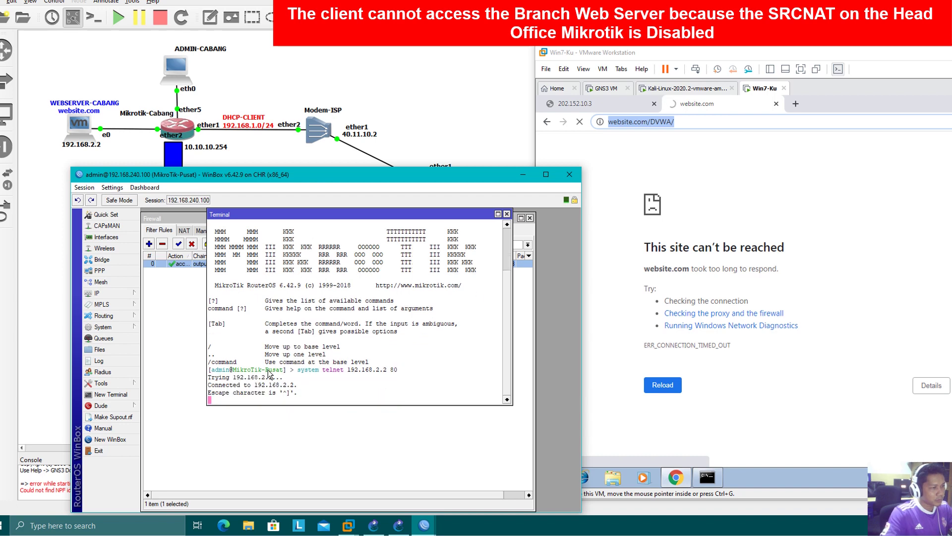
click(506, 215)
click(698, 125)
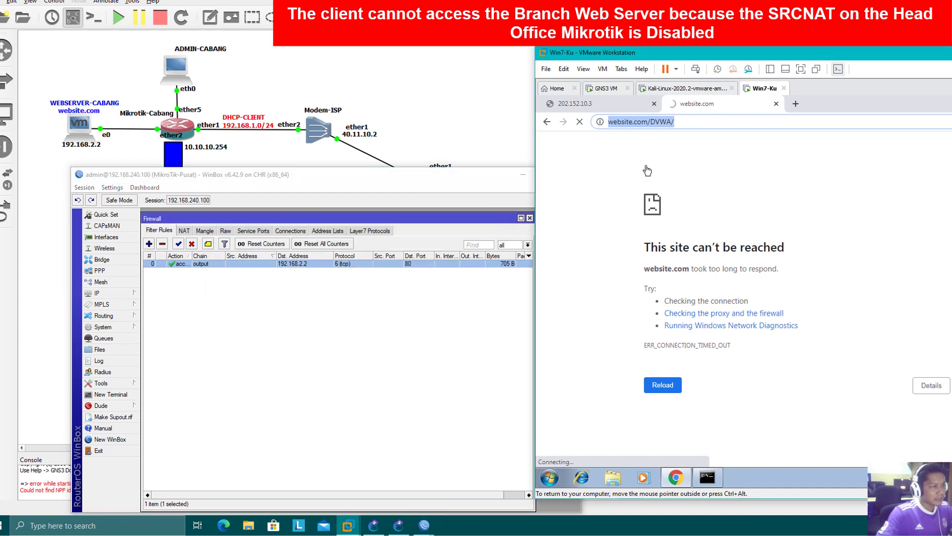
click(184, 230)
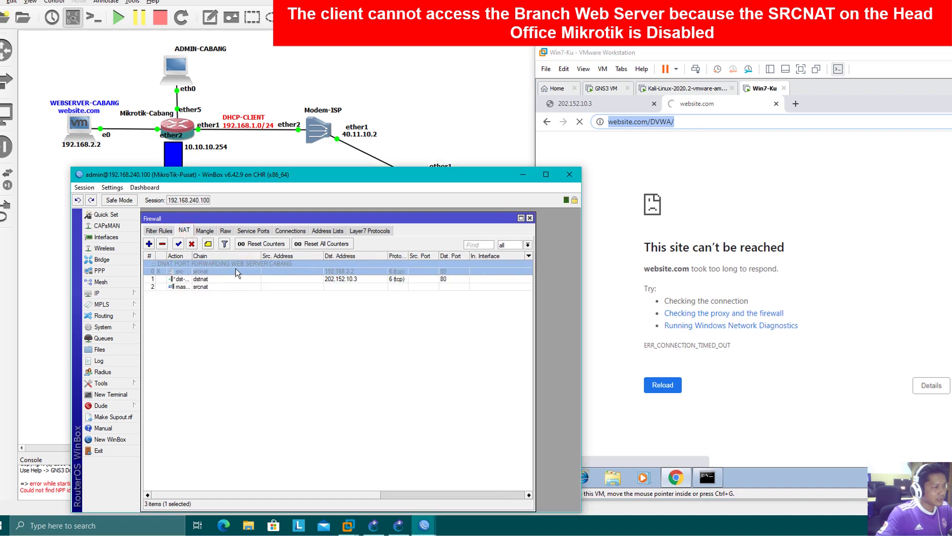
- Re-enable srcnat rule 0 and reload 202.152.10.3/DVWA/ in Chrome
click(777, 104)
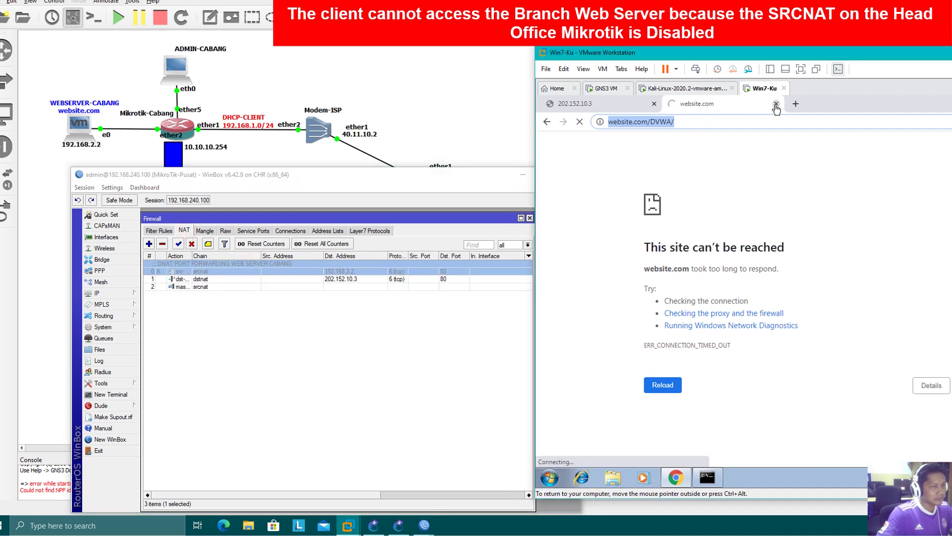
click(179, 243)
click(693, 127)
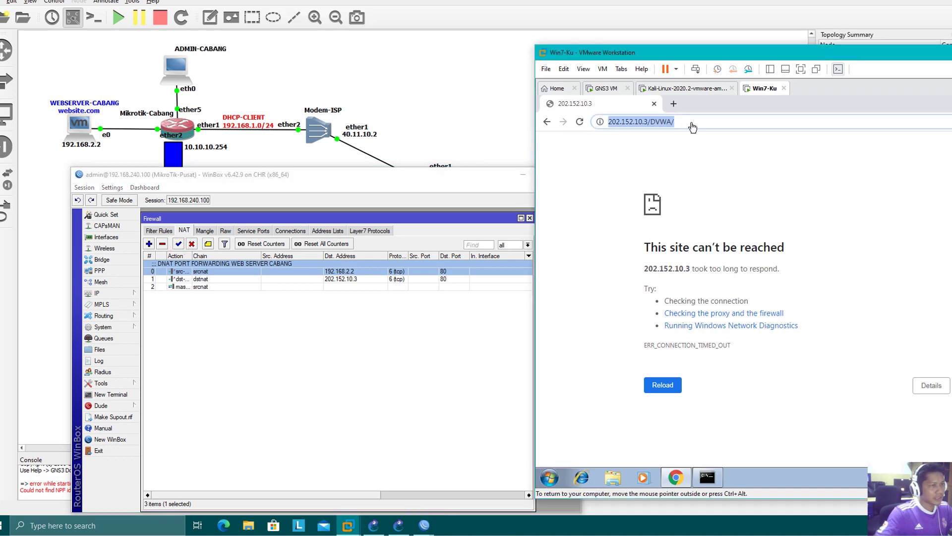
key(Return)
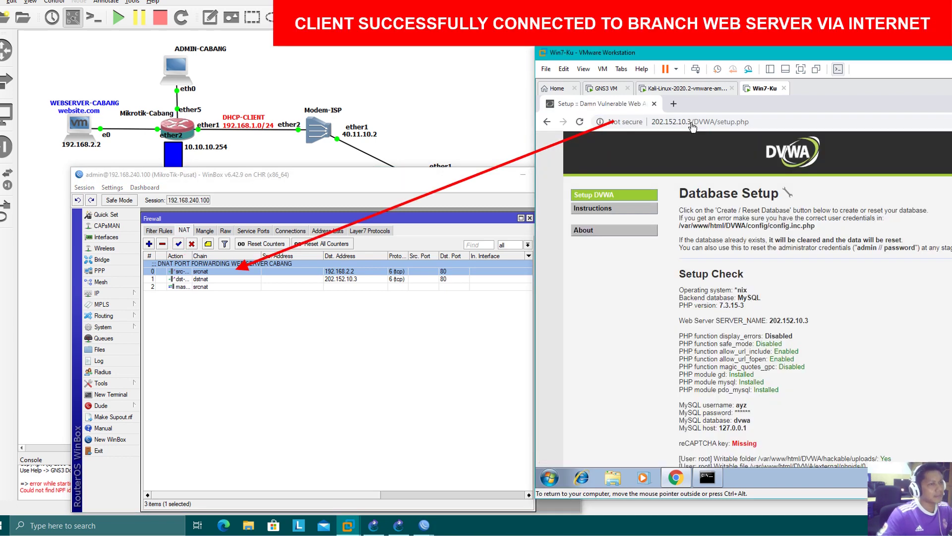
- Load website.com/DVWA/ in a new tab, reaching the DVWA setup page
click(673, 104)
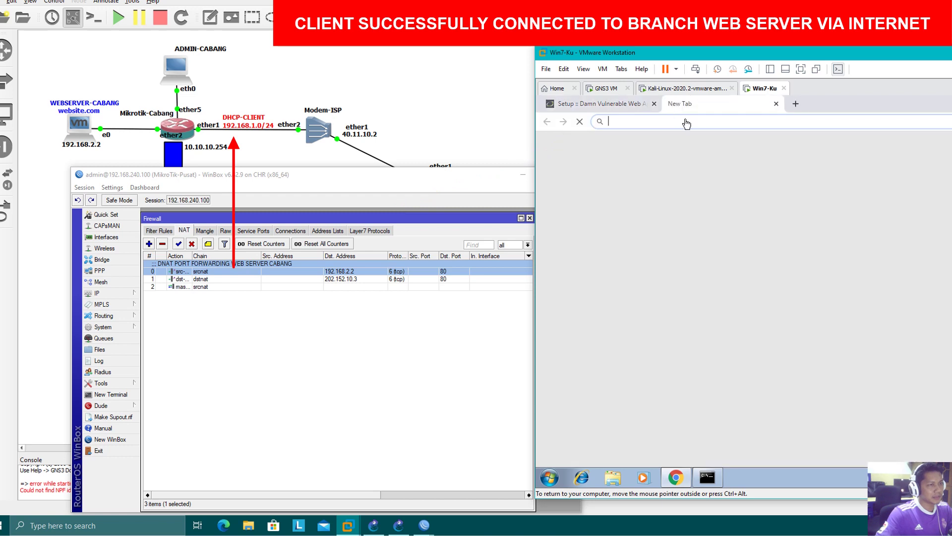
text(website)
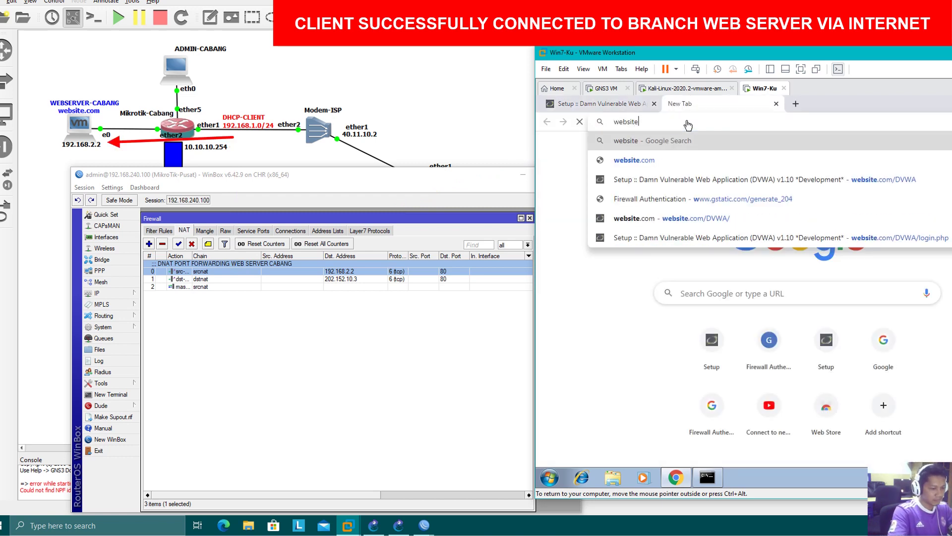
text(.com/DVWA/)
key(Return)
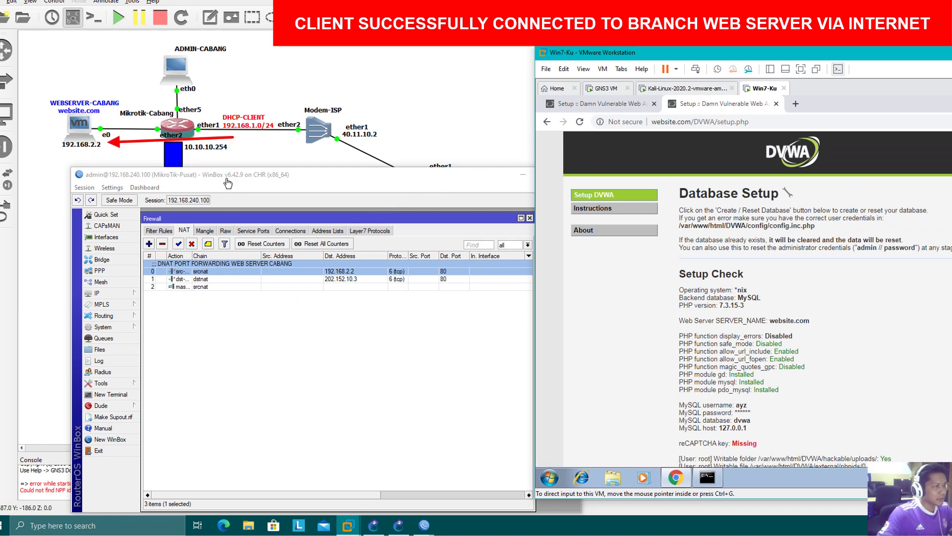
click(477, 92)
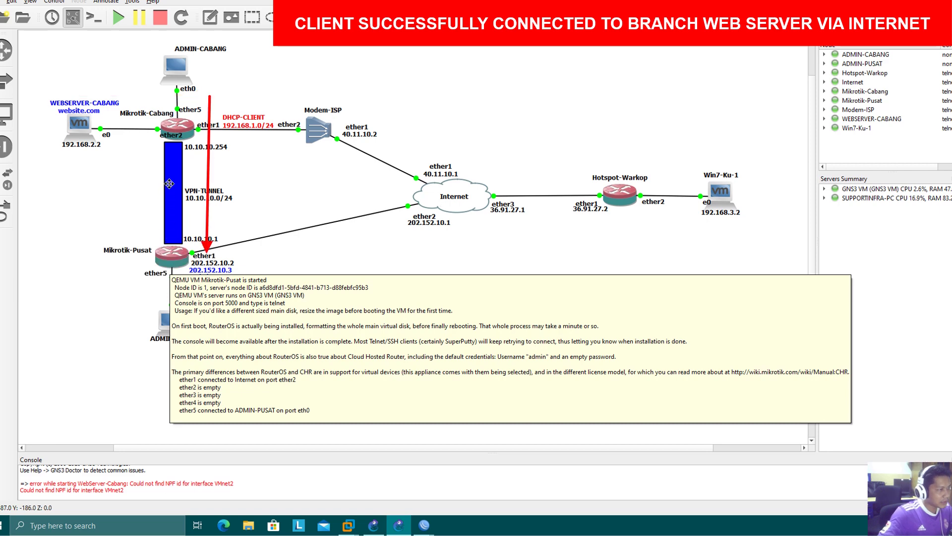
- Move the client VM window aside to reveal the Winbox NAT rules beside the DVWA page
mouse_move(174, 138)
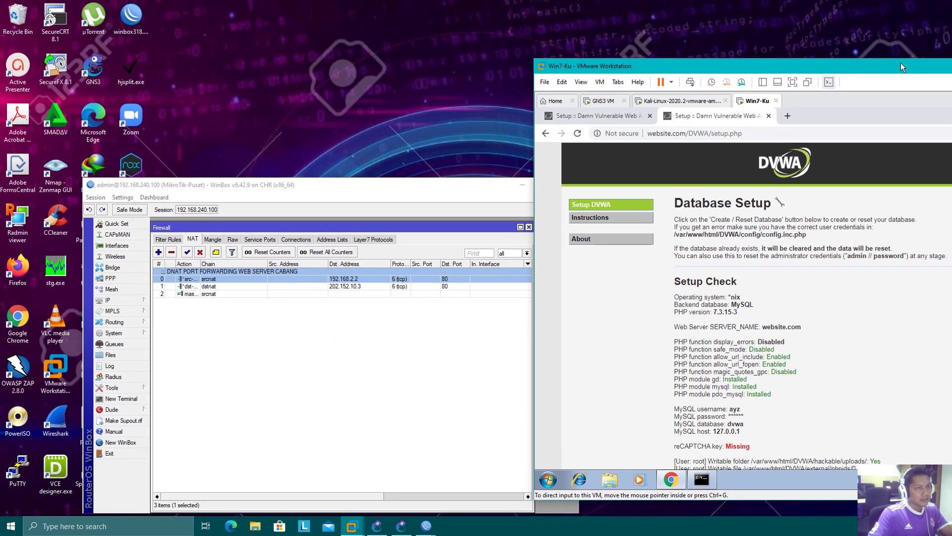
drag(902, 67, 619, 91)
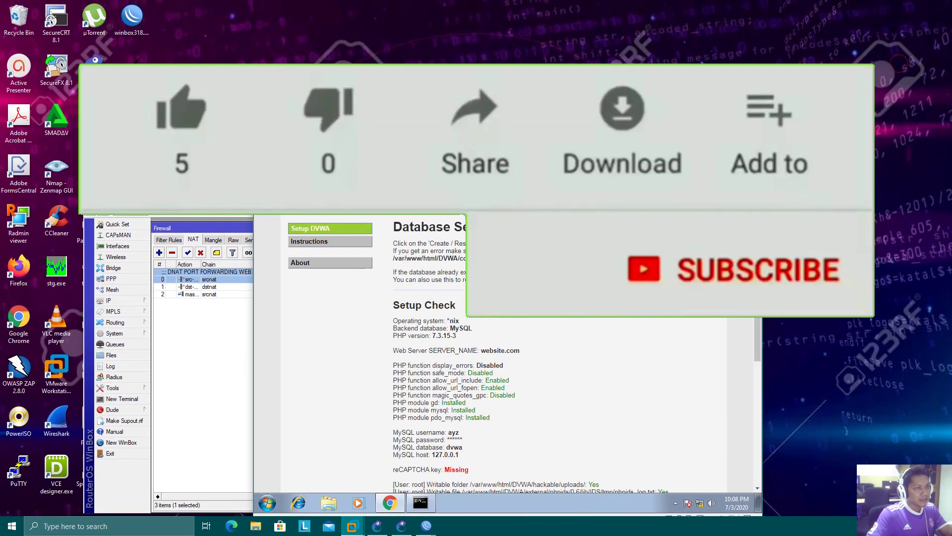